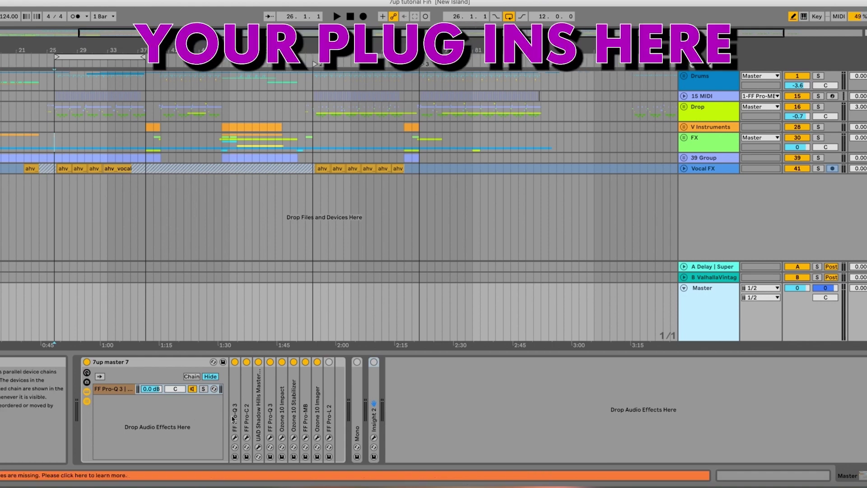
Add three new audio tracks directly below the Vocal FX track.
click(329, 406)
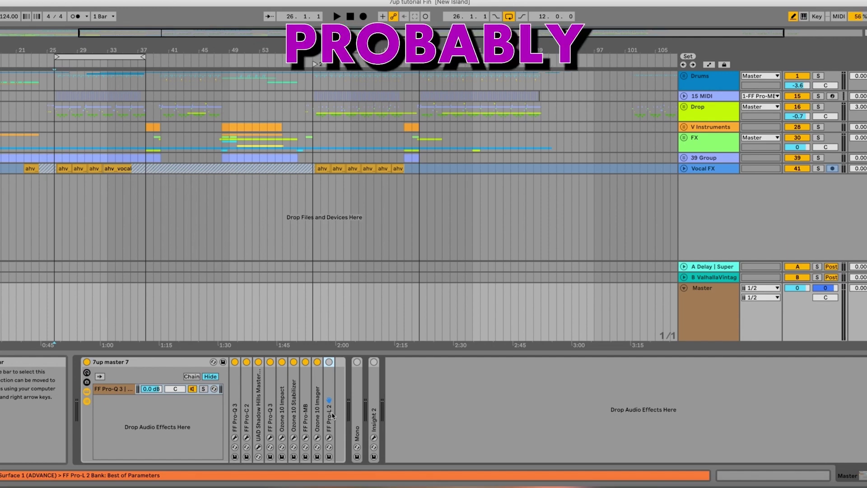
click(703, 170)
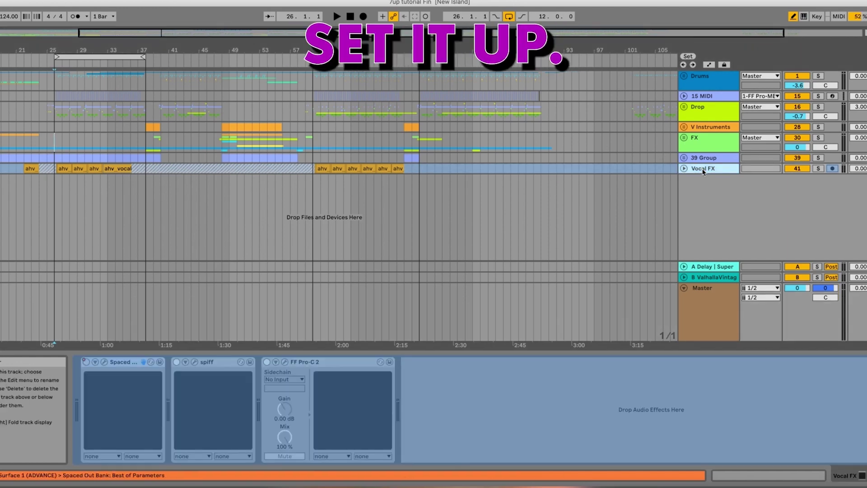
key(super+t)
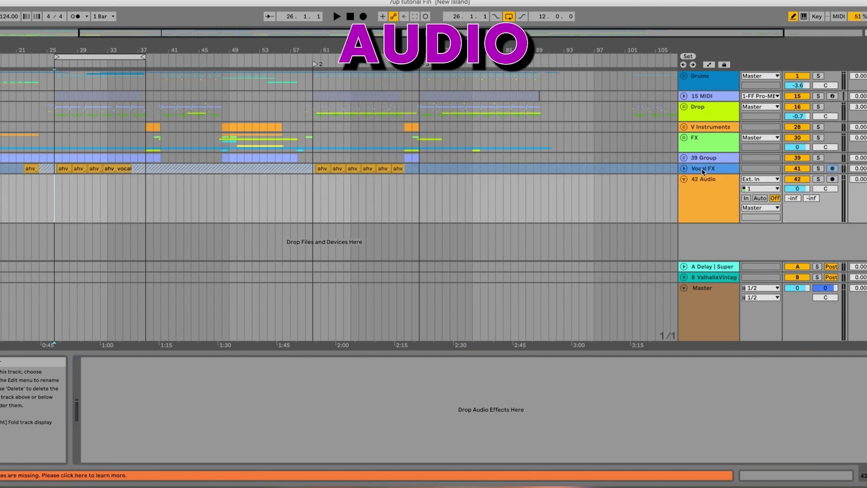
key(super+t)
key(super+t)
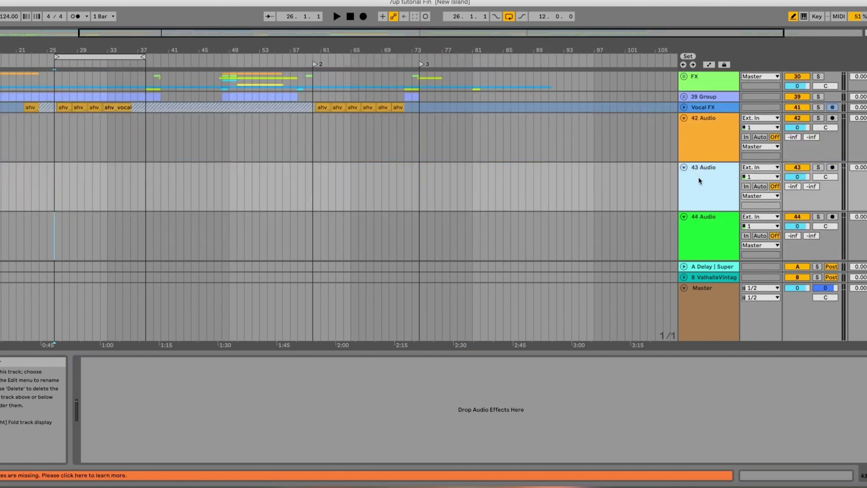
Rename the three new audio tracks as Hi, Lo and Pre, in that order.
click(695, 153)
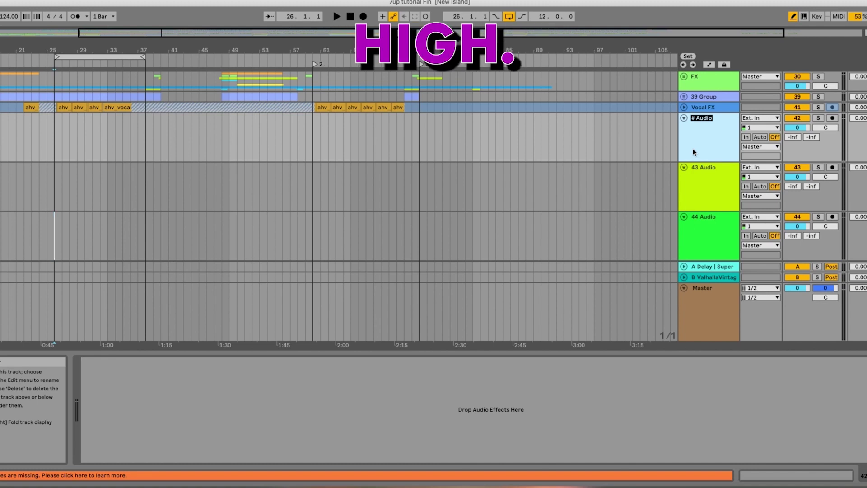
key(Tab)
text(L)
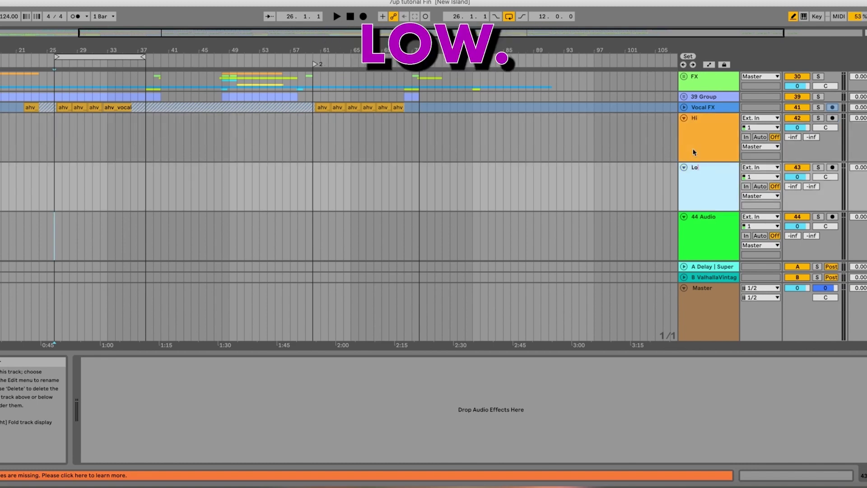
text(o)
key(Tab)
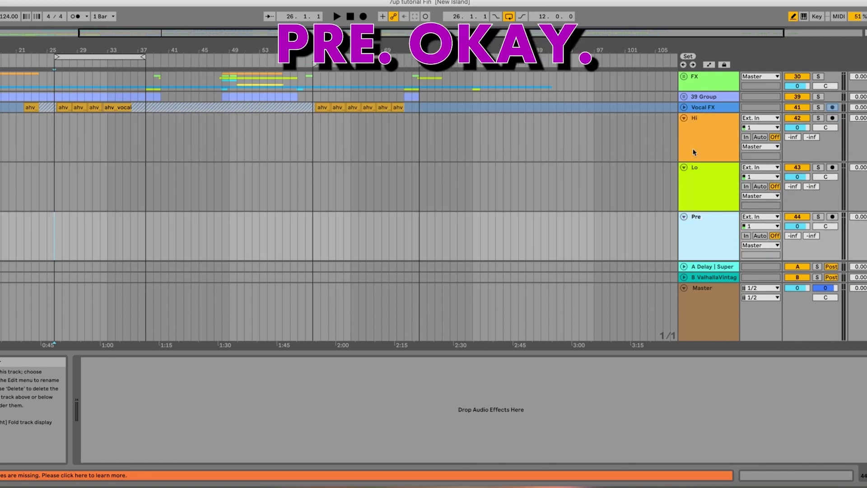
Group the Hi and Lo tracks together and name the group HI/LO.
click(696, 142)
shift+click(704, 177)
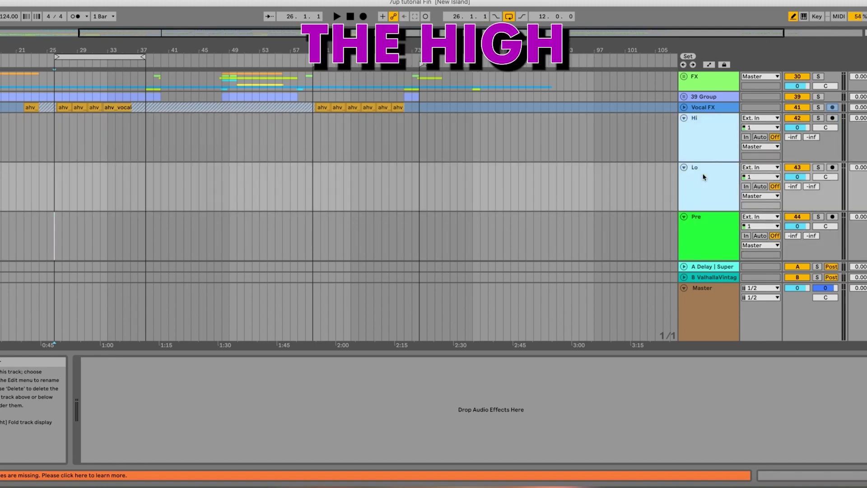
key(super+g)
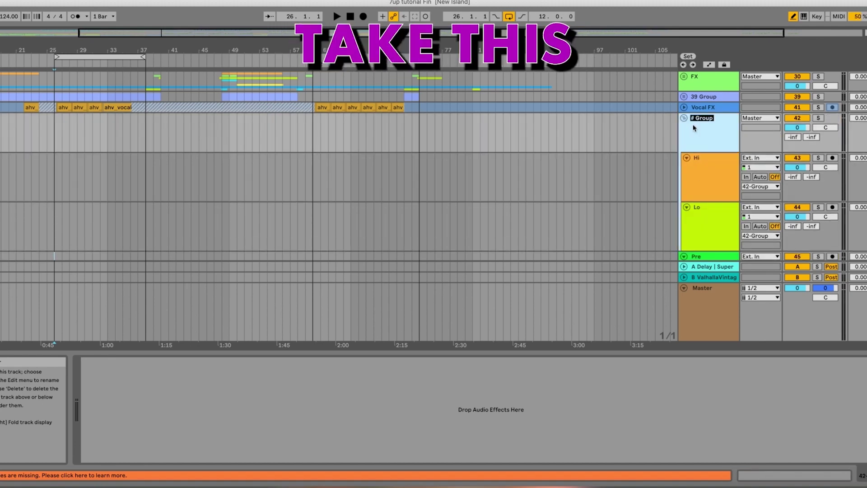
text(HI)
key(Return)
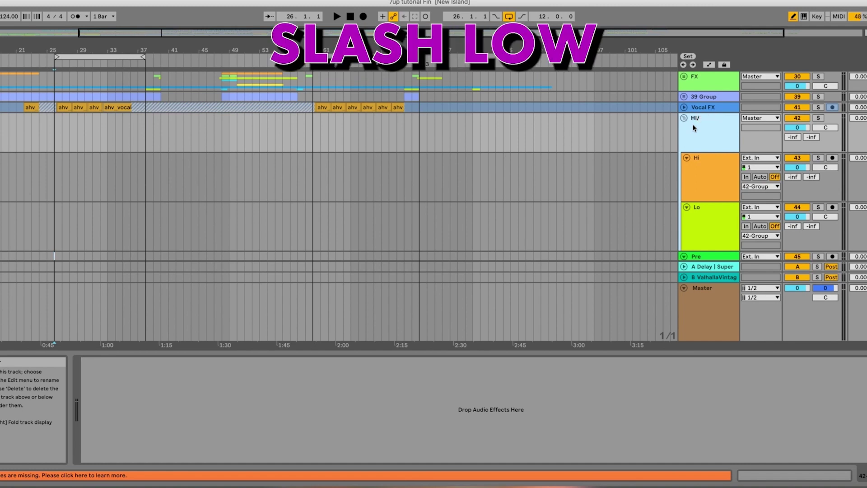
text(/LO)
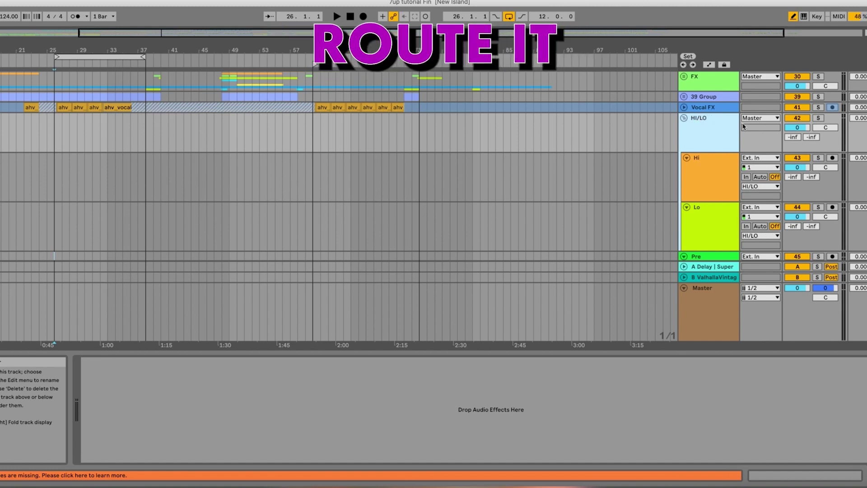
Route the output of the HI/LO group to the Pre track.
click(761, 118)
scroll(790, 364, down, 2)
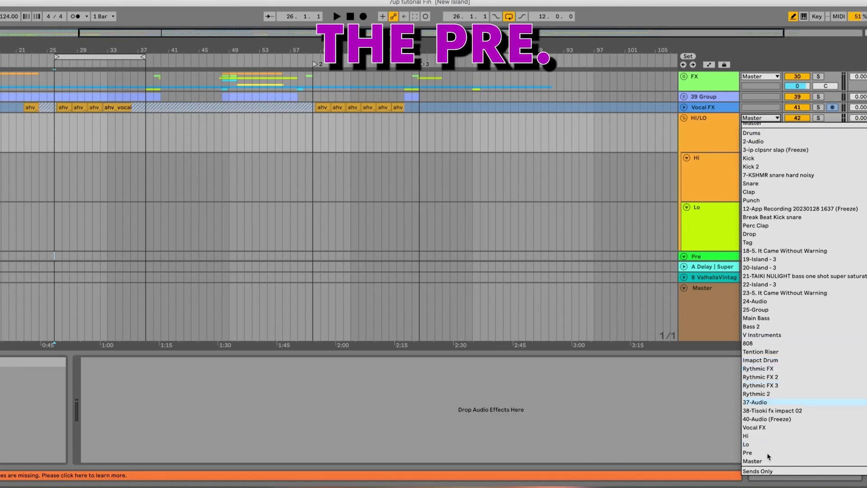
click(753, 453)
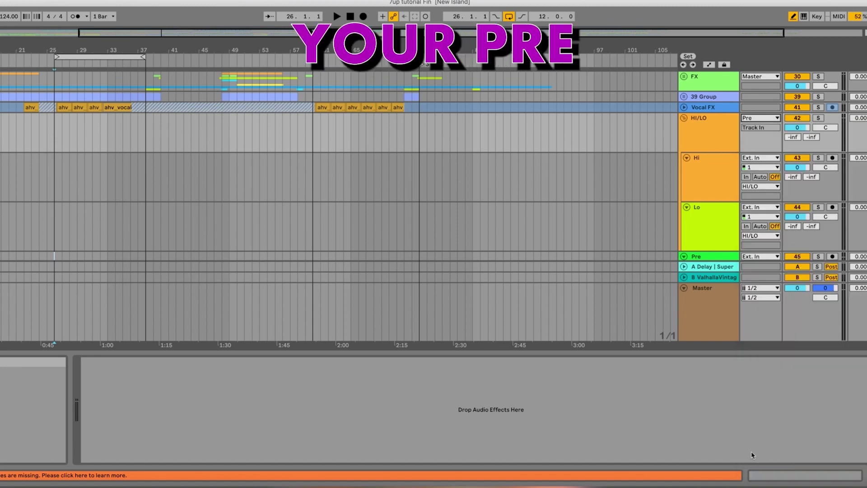
Review the HI/LO, Pre and Master tracks, and examine the Master's effect chain from FF Pro-Q 3 to FF Pro-L 2.
click(691, 125)
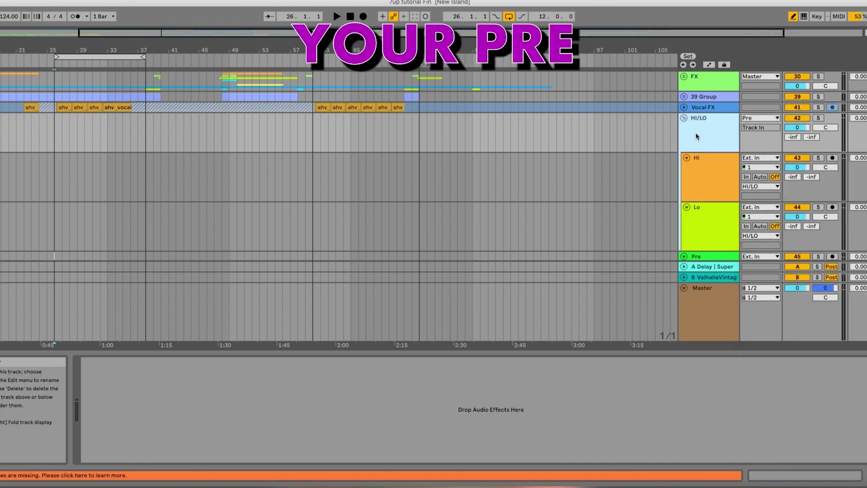
click(694, 352)
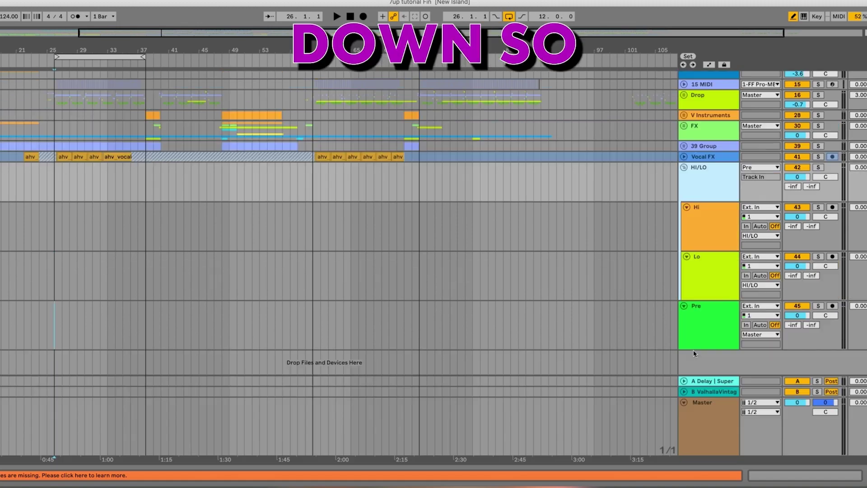
click(708, 337)
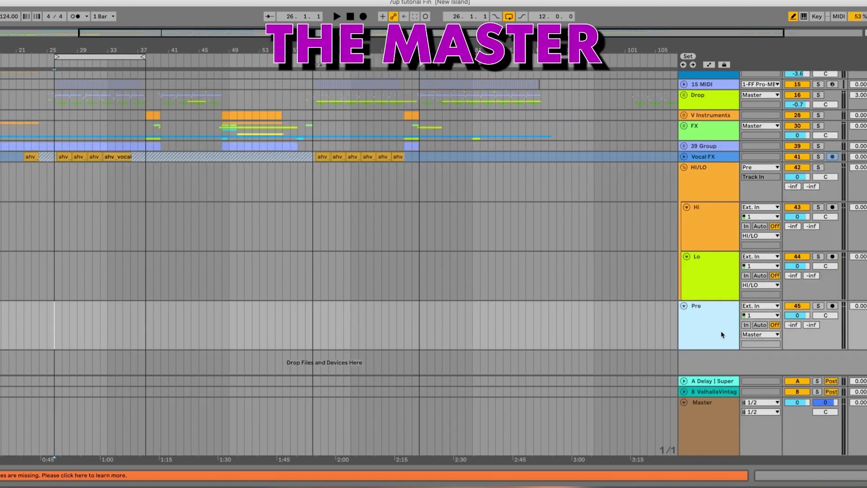
click(695, 431)
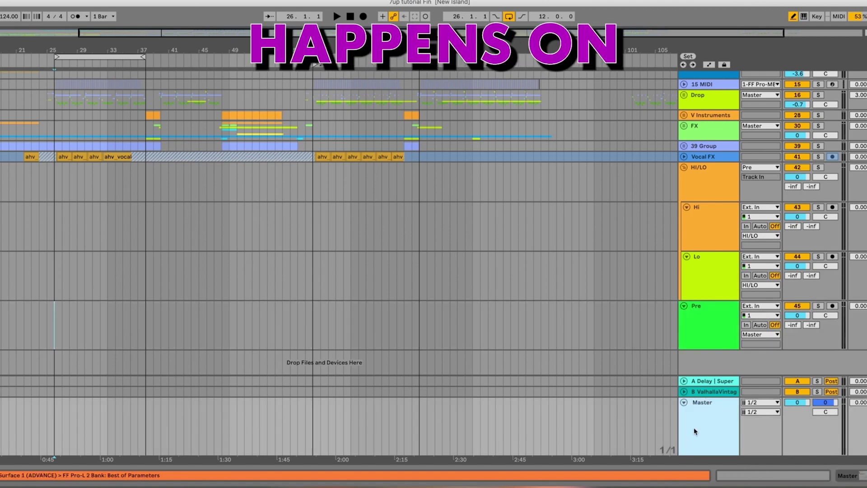
double_click(693, 425)
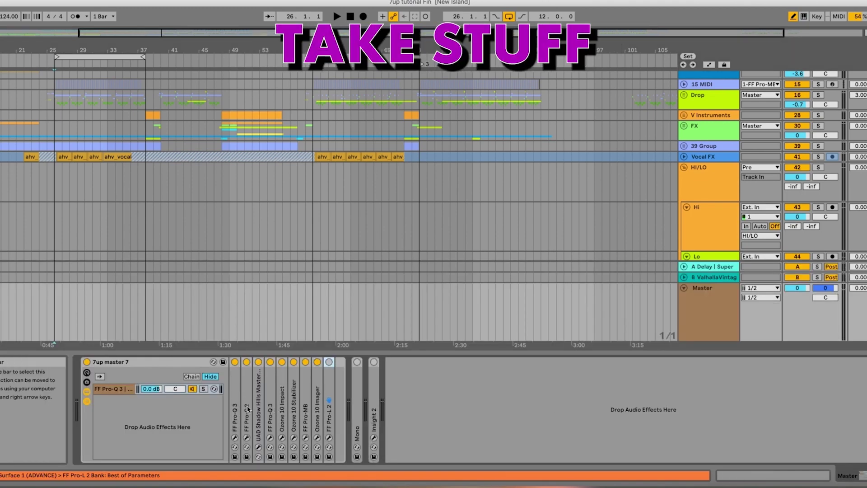
click(236, 419)
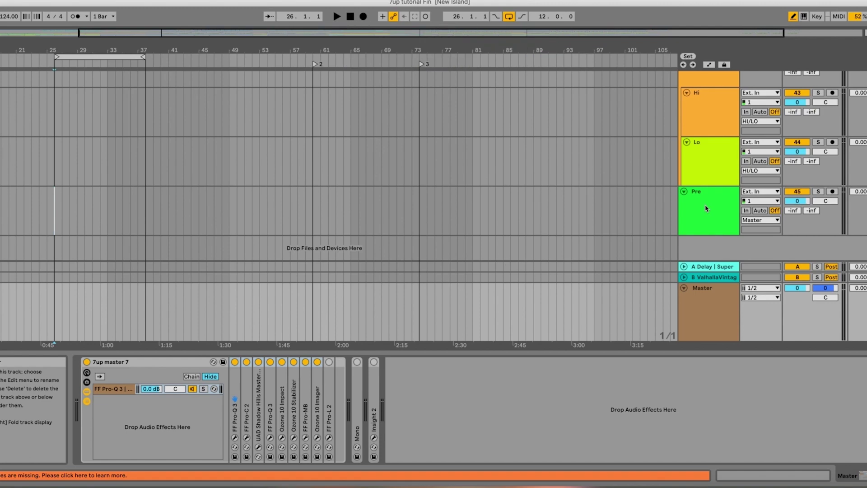
click(707, 208)
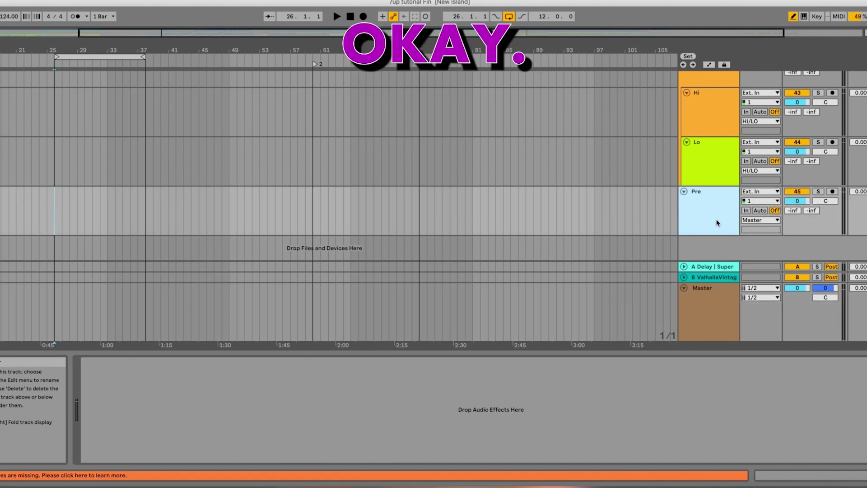
click(713, 326)
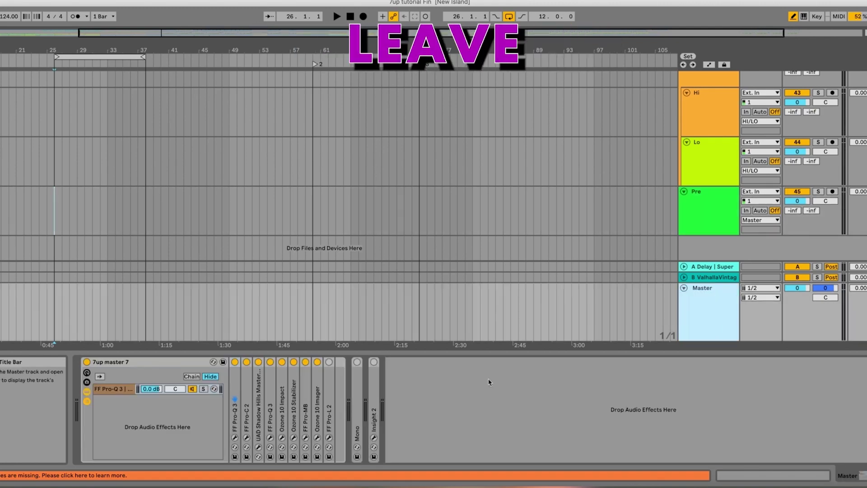
click(329, 426)
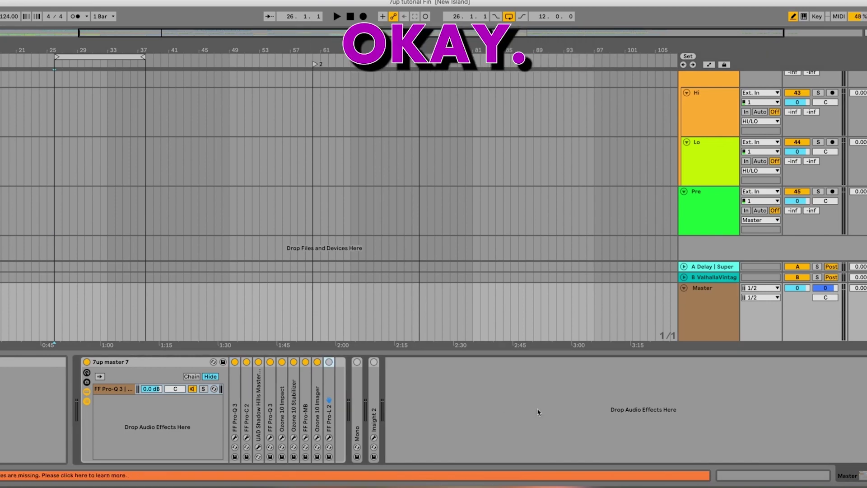
scroll(678, 195, up, 2)
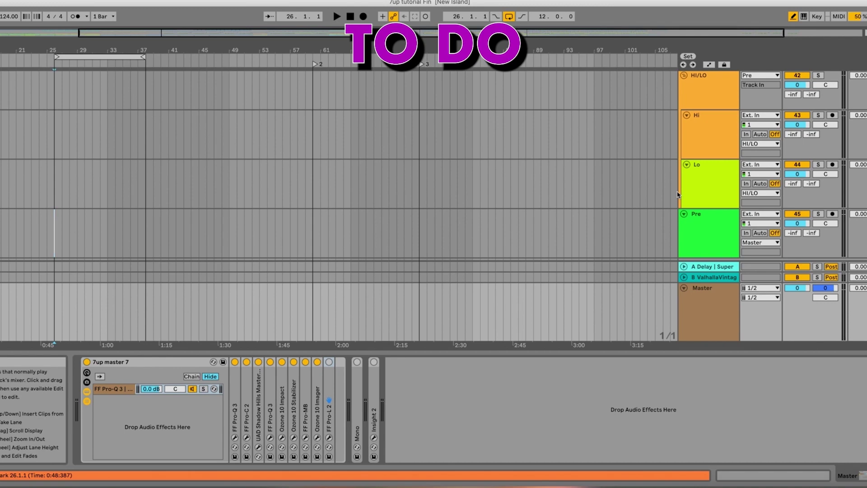
Expand the Drop group to show its tracks and collapse the Bass 2 track inside it.
key(alt+super+l)
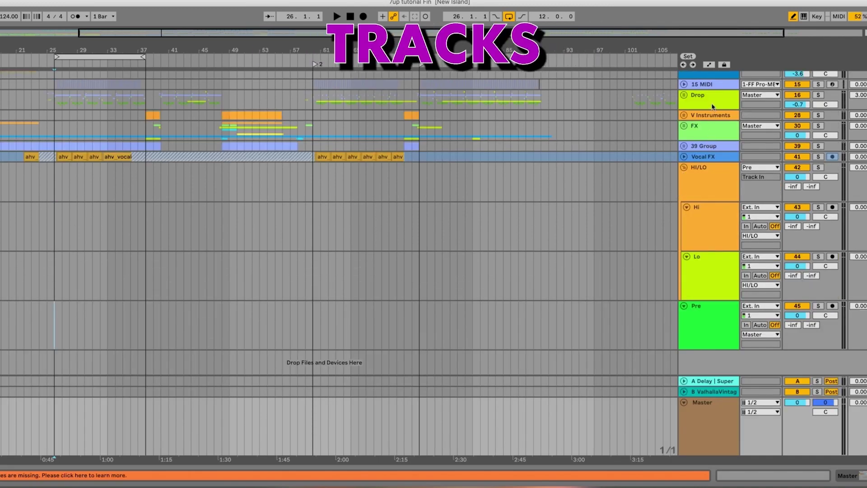
click(704, 98)
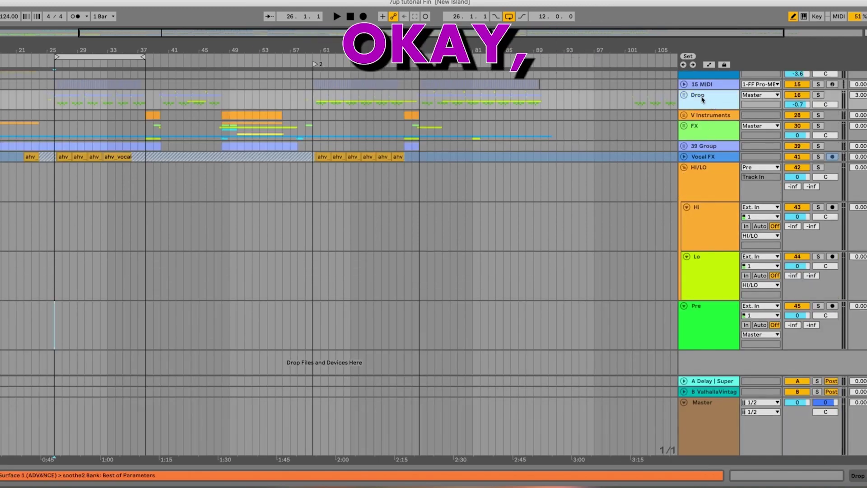
click(685, 95)
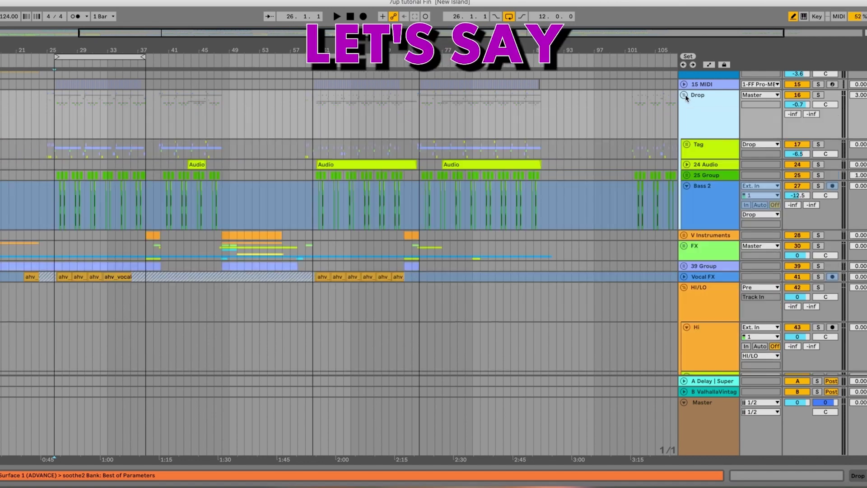
click(689, 186)
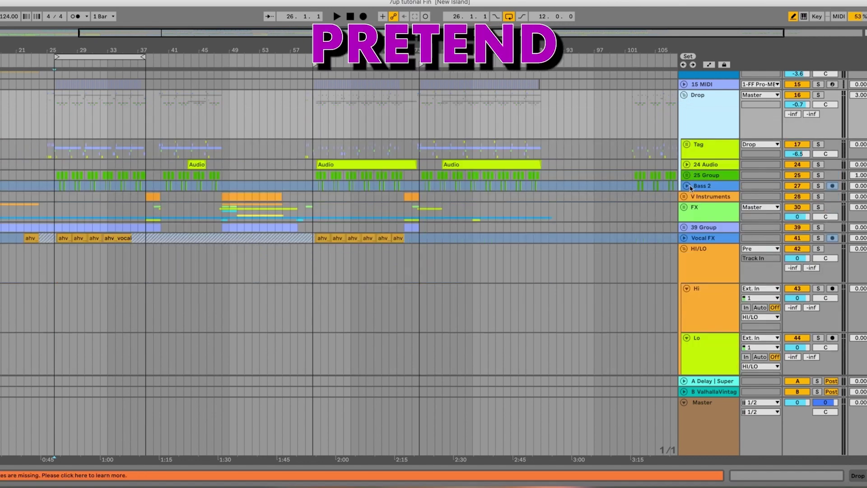
Look through the output routing destinations of the Tag group for the Hi track, without changing the routing.
click(706, 157)
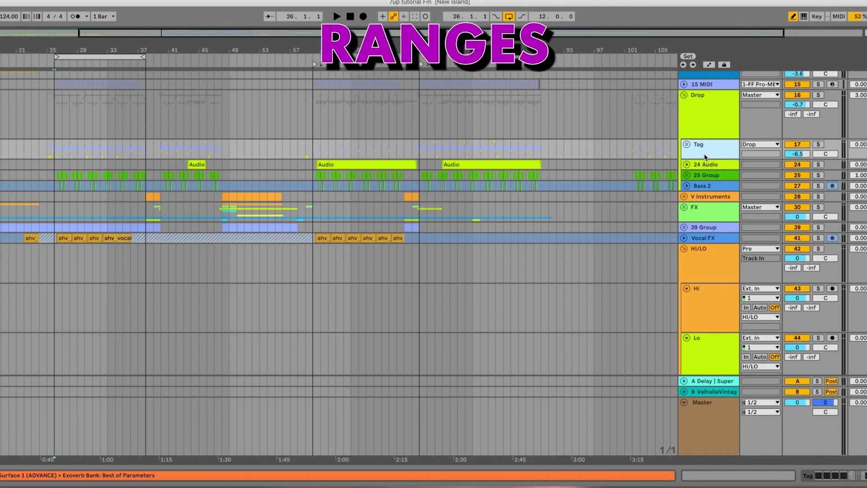
click(750, 145)
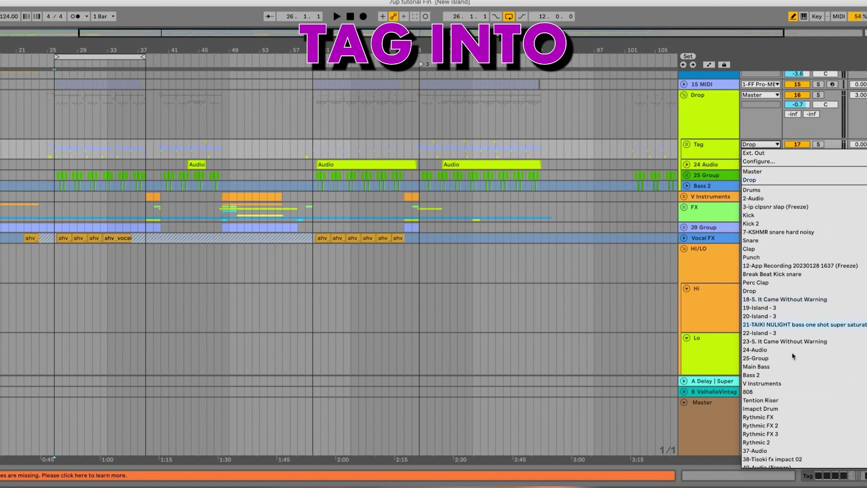
scroll(795, 375, down, 3)
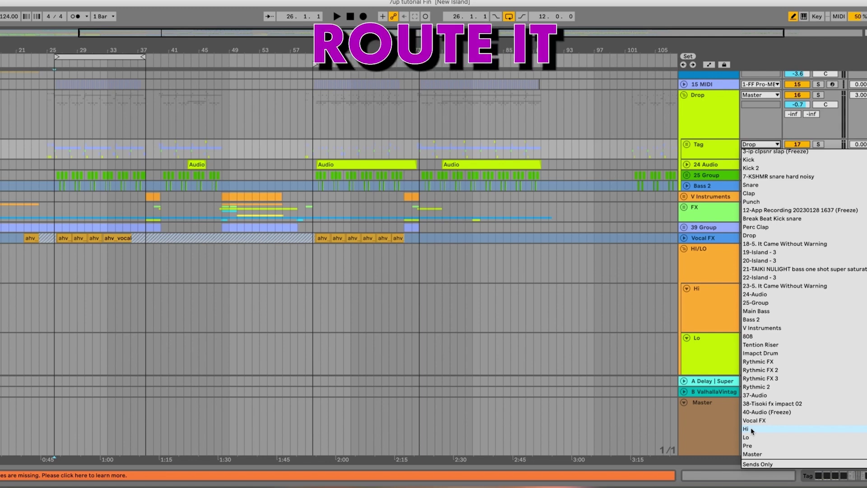
click(706, 167)
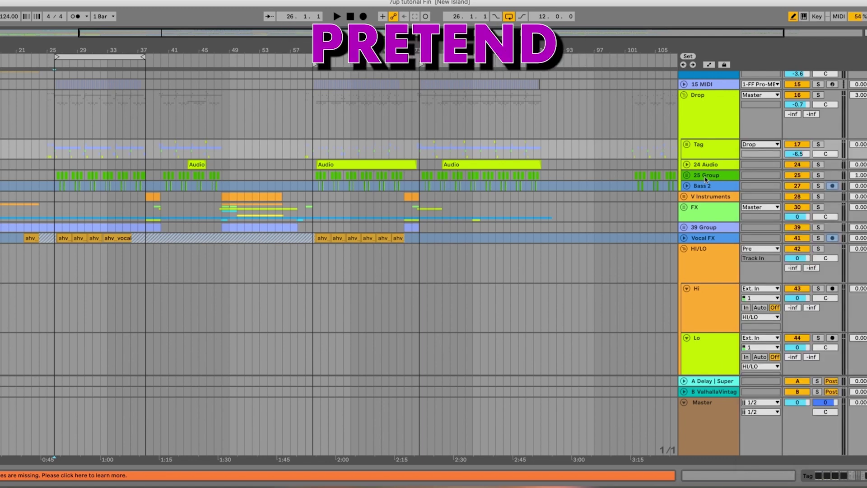
Expand the 25 Group and look through its output routing destinations without changing the routing.
click(700, 180)
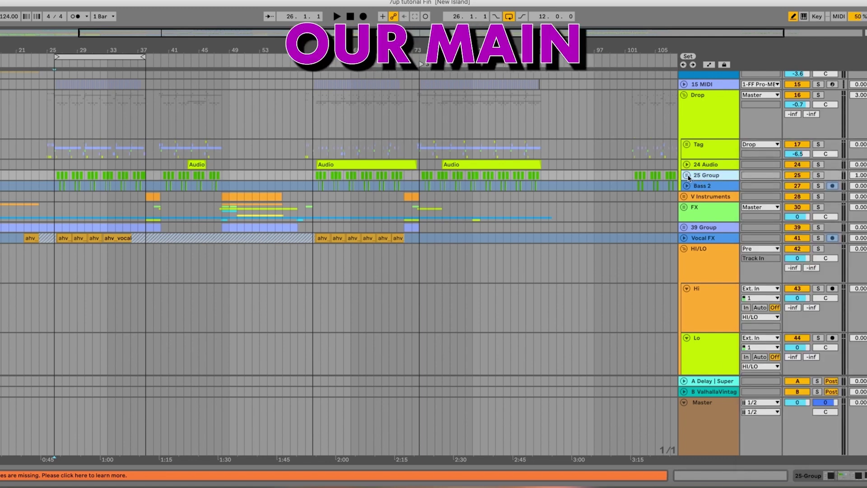
click(687, 175)
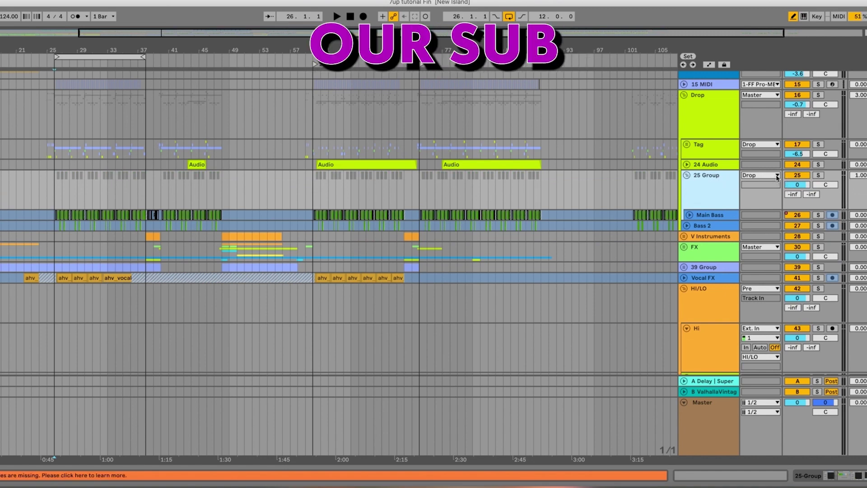
click(777, 176)
scroll(790, 289, down, 3)
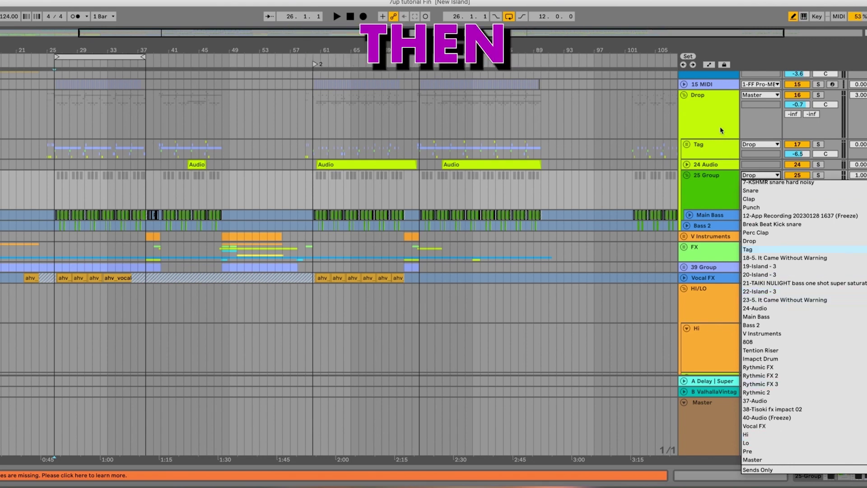
click(693, 104)
click(703, 146)
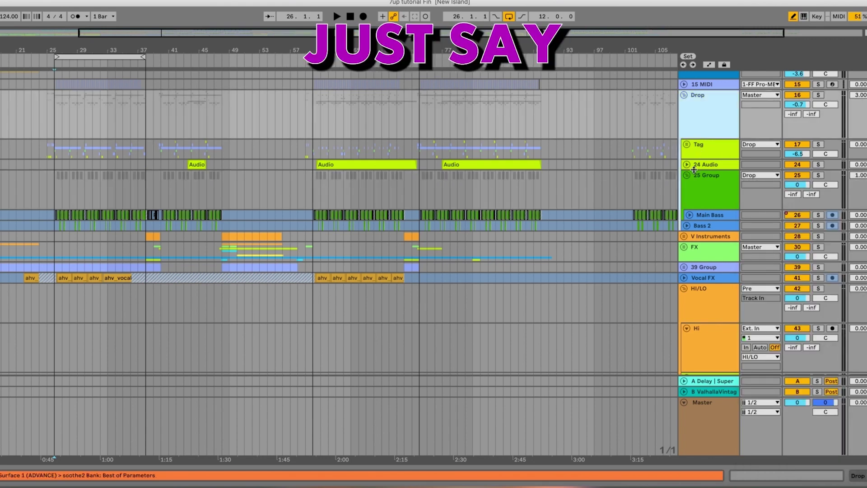
Collapse the Drop group and expand the FX group to show its tracks.
click(684, 96)
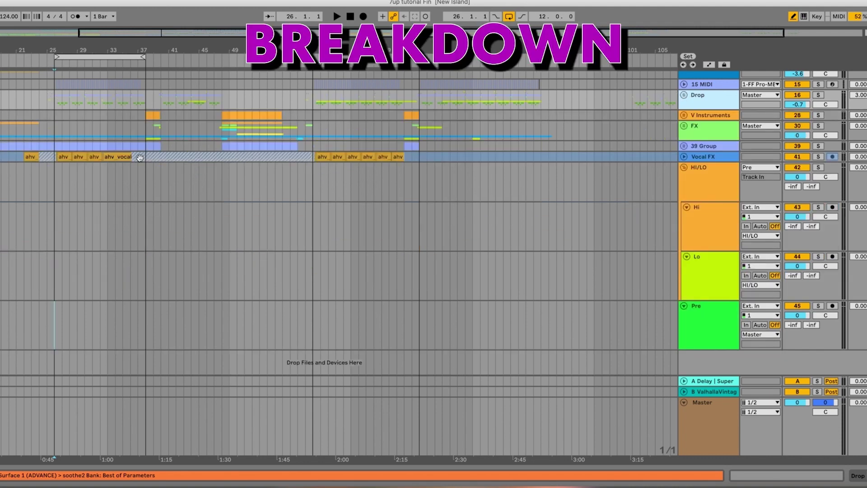
drag(57, 50, 316, 62)
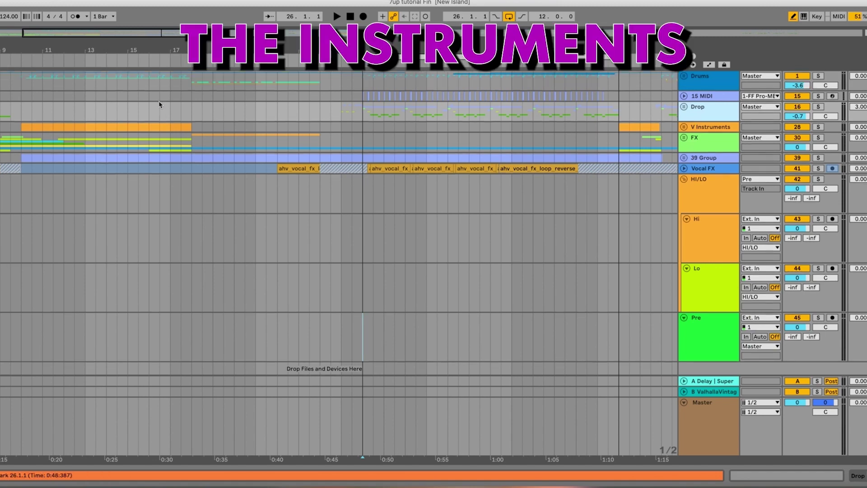
scroll(158, 106, up, 1)
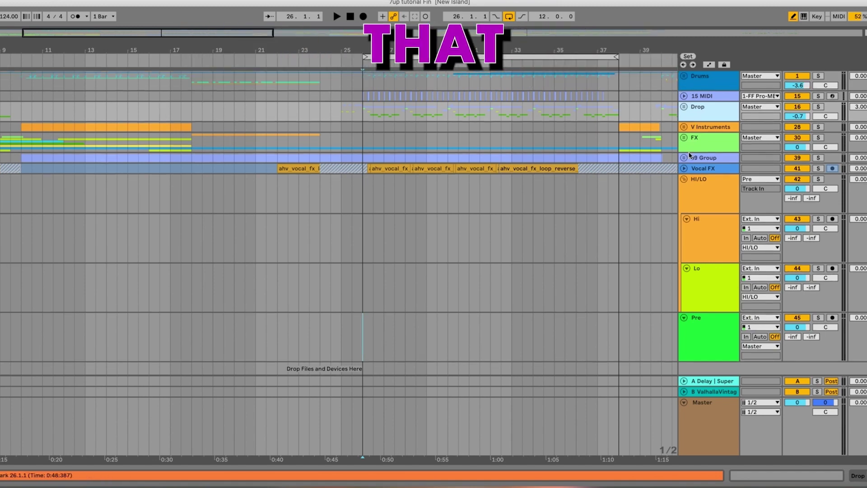
click(684, 137)
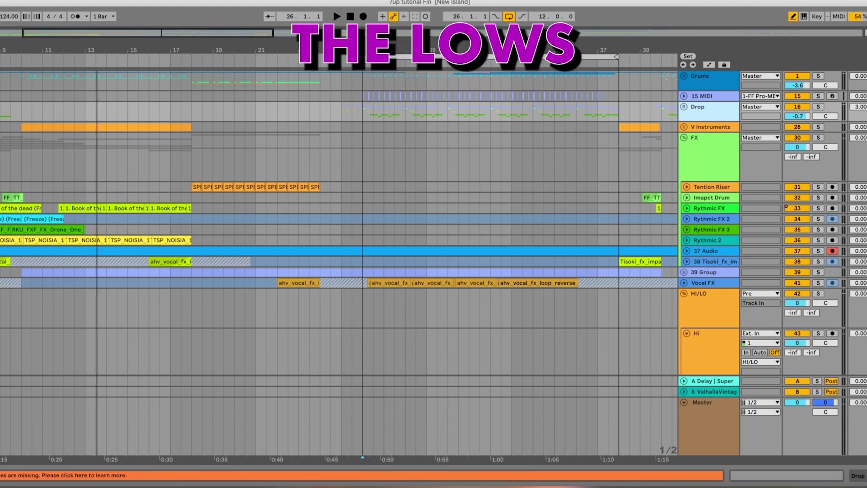
Look through the FX group's output routing destinations without changing the routing.
scroll(90, 202, left, 4)
scroll(129, 184, down, 3)
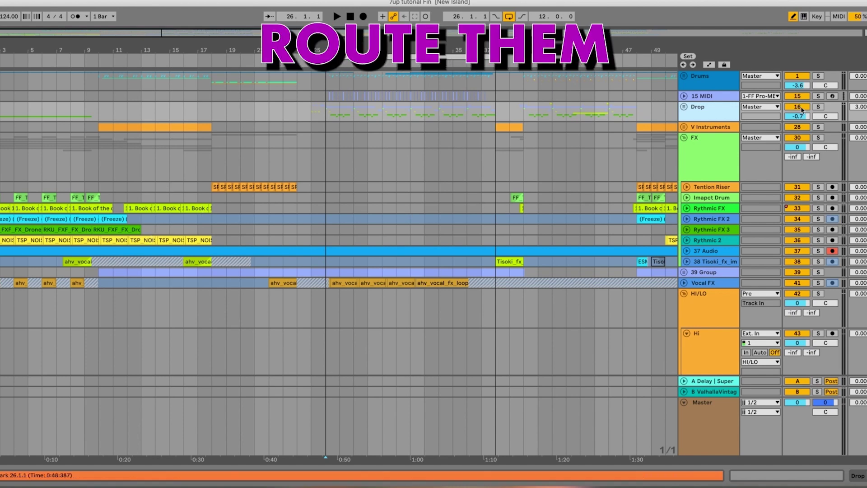
click(777, 137)
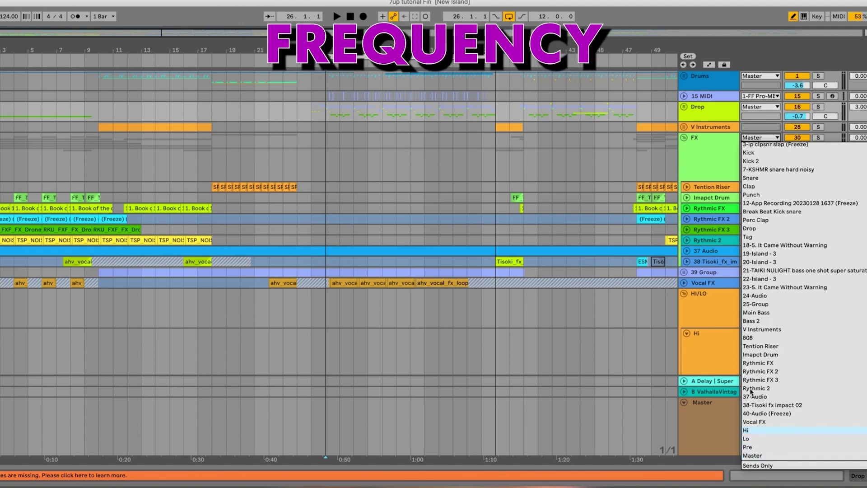
click(689, 296)
Fold the Hi and Lo tracks inside the HI/LO group.
click(683, 294)
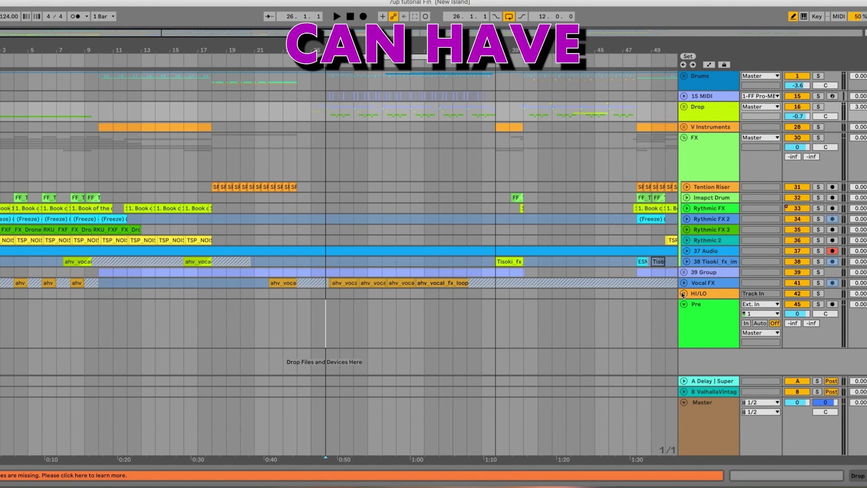
click(699, 310)
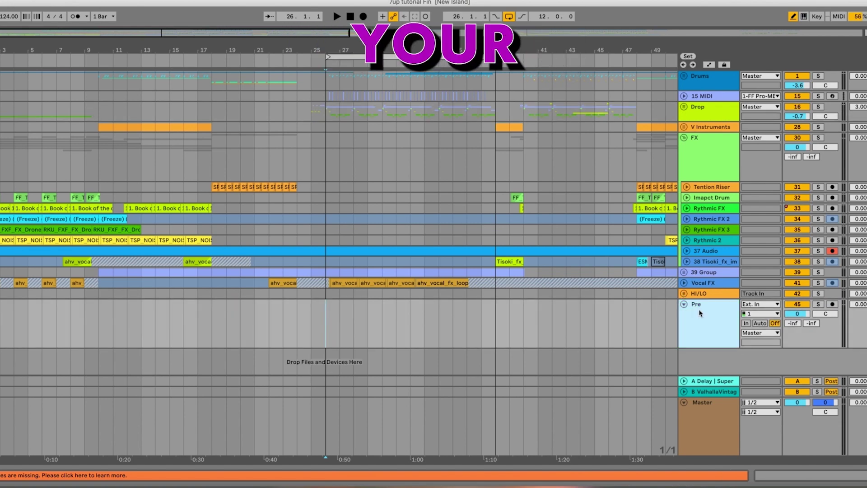
click(684, 293)
click(705, 340)
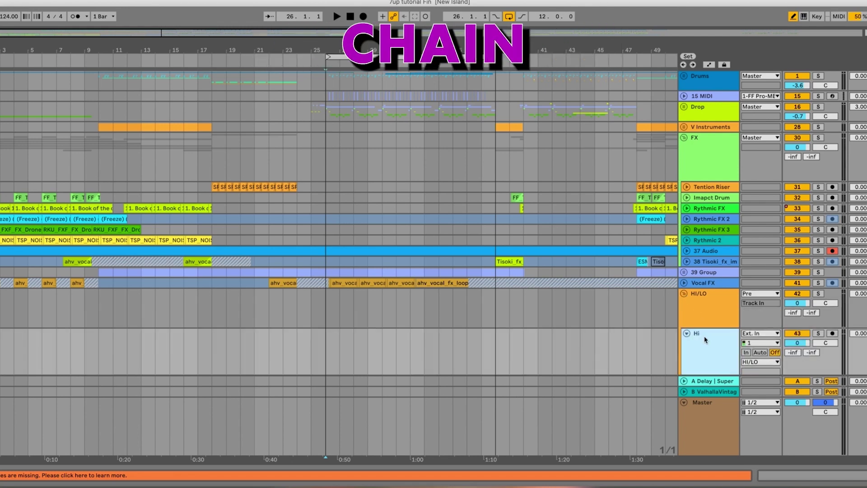
click(687, 329)
click(687, 340)
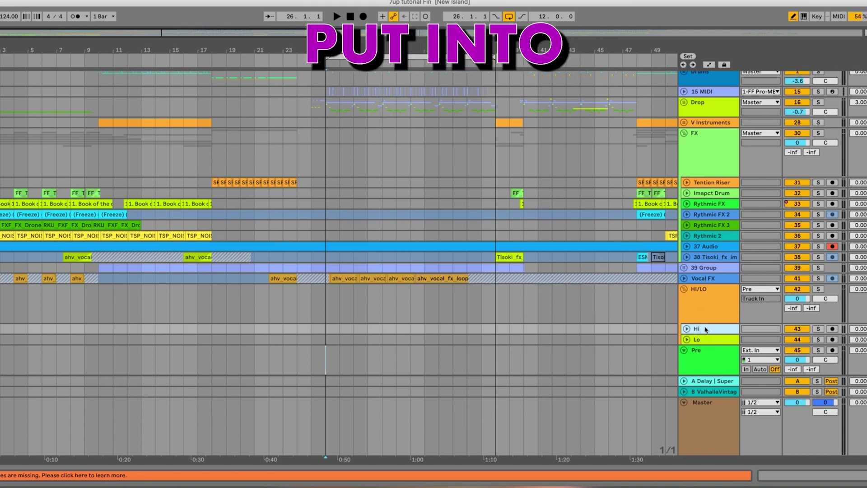
Inspect the device chains of the Lo, HI/LO and Pre tracks, ending with the Master's effect chain.
click(705, 343)
click(706, 331)
click(704, 341)
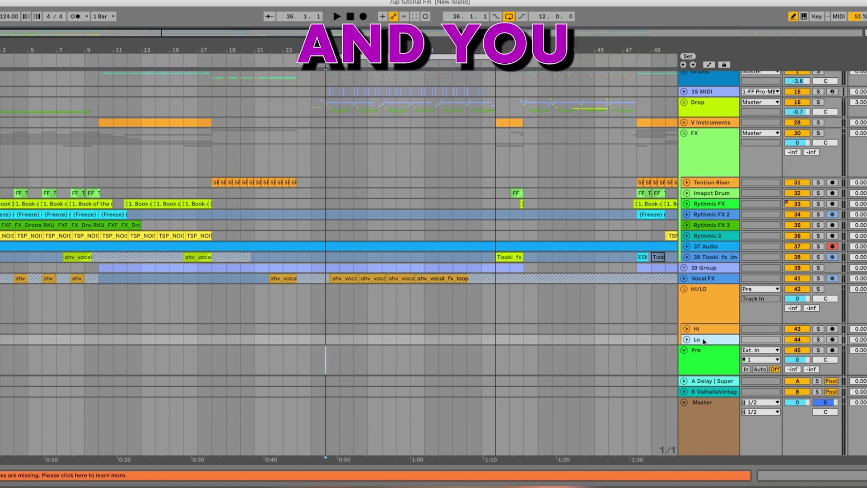
double_click(704, 341)
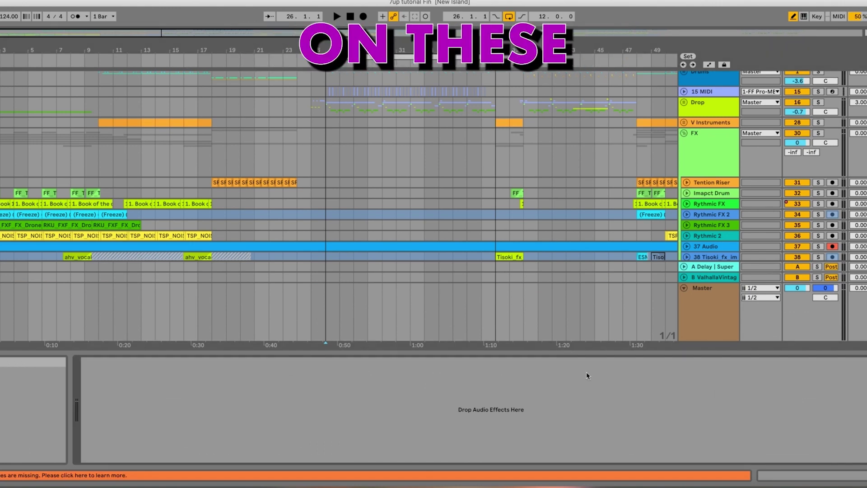
scroll(670, 267, down, 6)
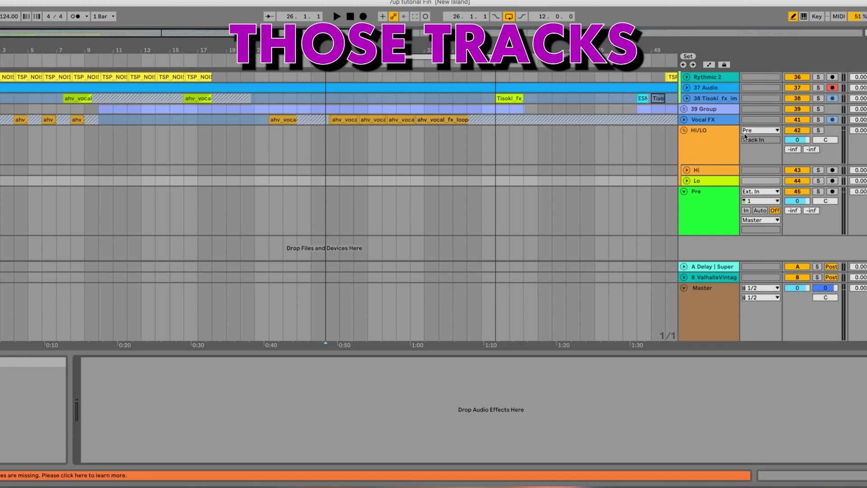
click(724, 145)
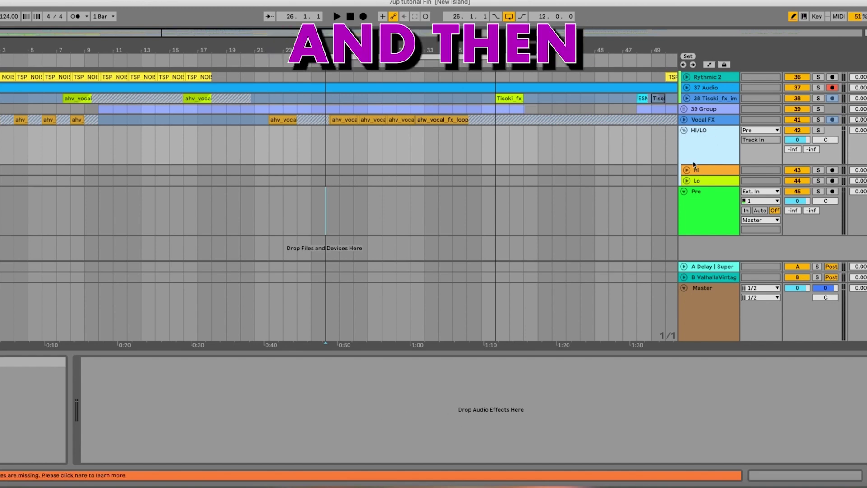
scroll(694, 165, up, 4)
scroll(716, 176, down, 3)
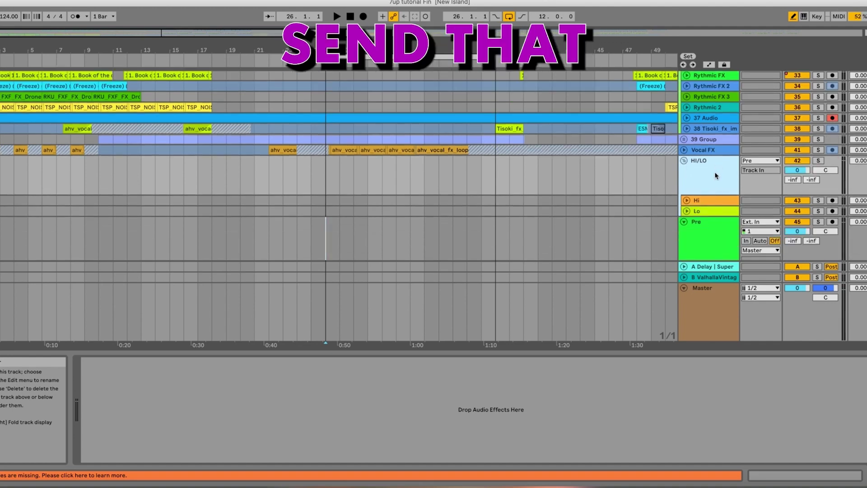
click(696, 239)
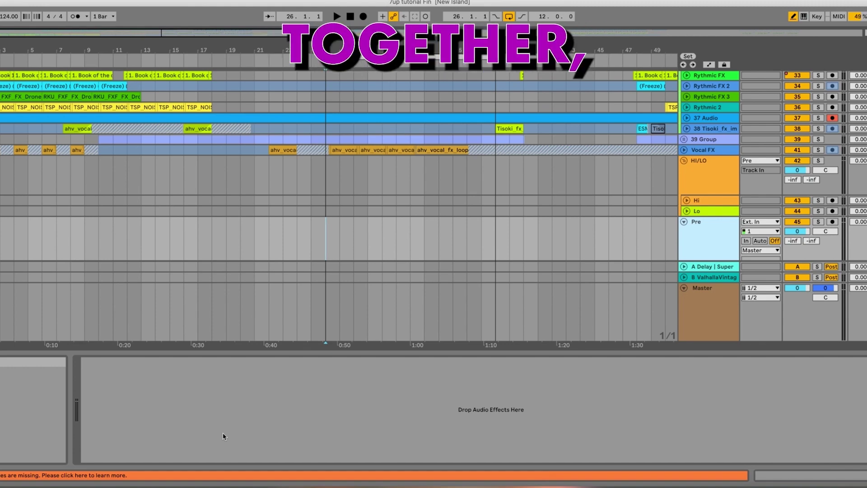
click(722, 335)
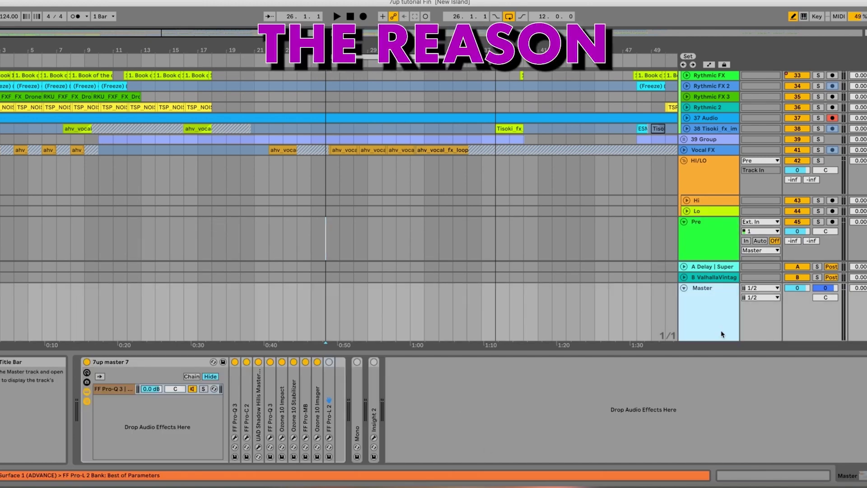
Collapse the FX group and hide the device view.
scroll(739, 180, up, 1)
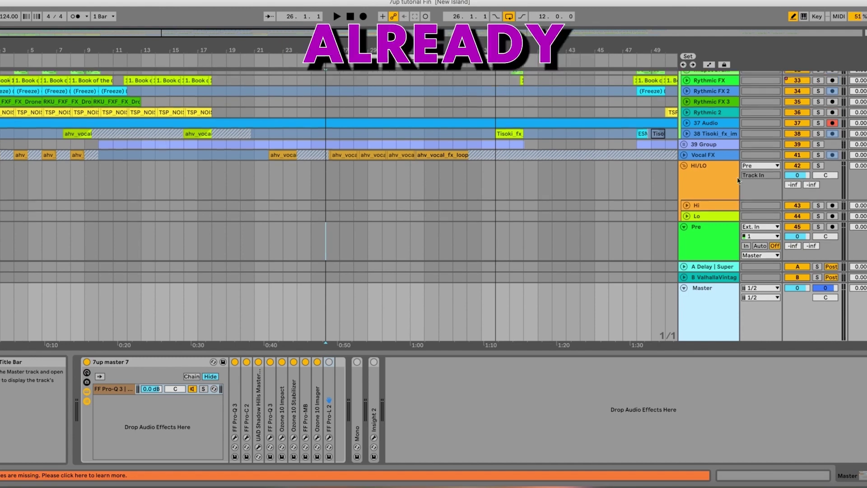
scroll(739, 180, up, 5)
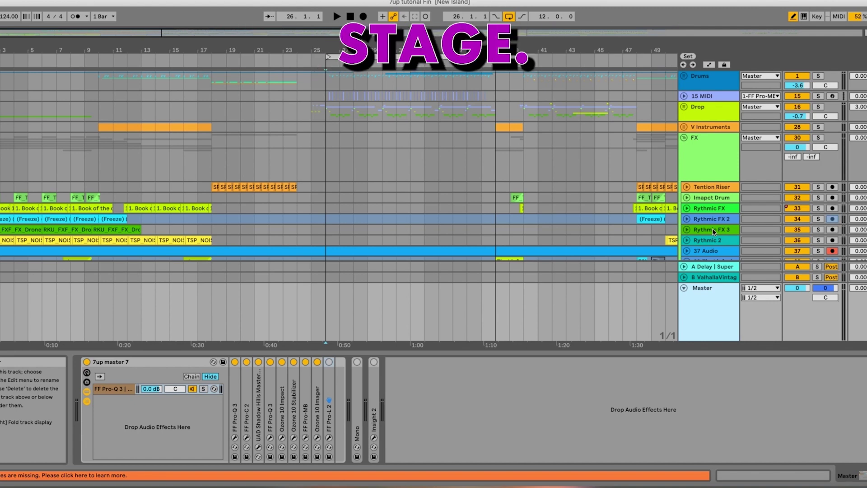
click(684, 138)
key(super+alt+l)
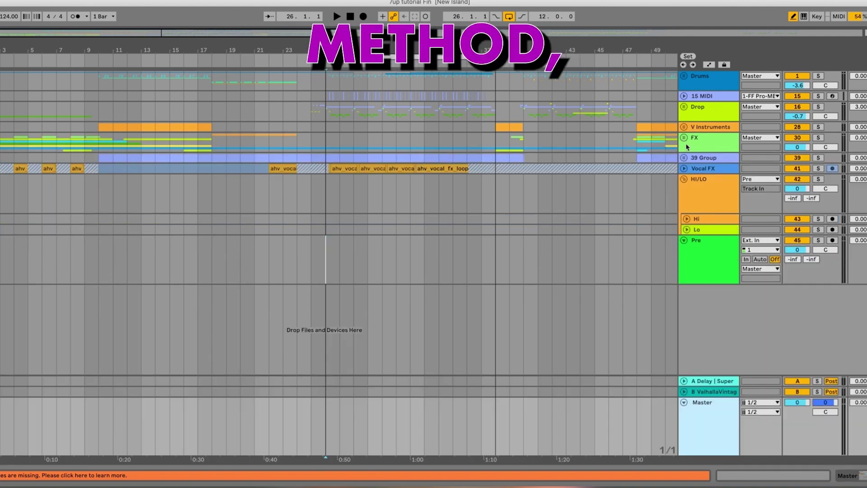
Review the Drums, FX and 39 Group tracks as sources for the Pre track, which leads on to the Master.
click(713, 88)
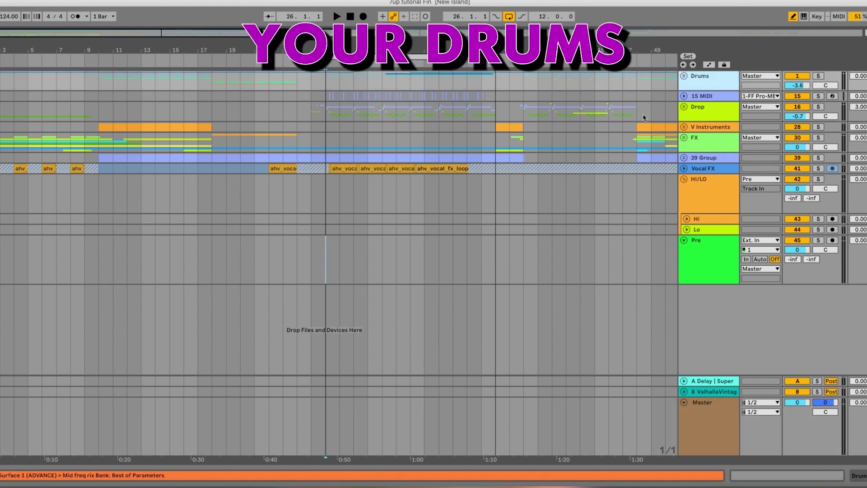
click(698, 265)
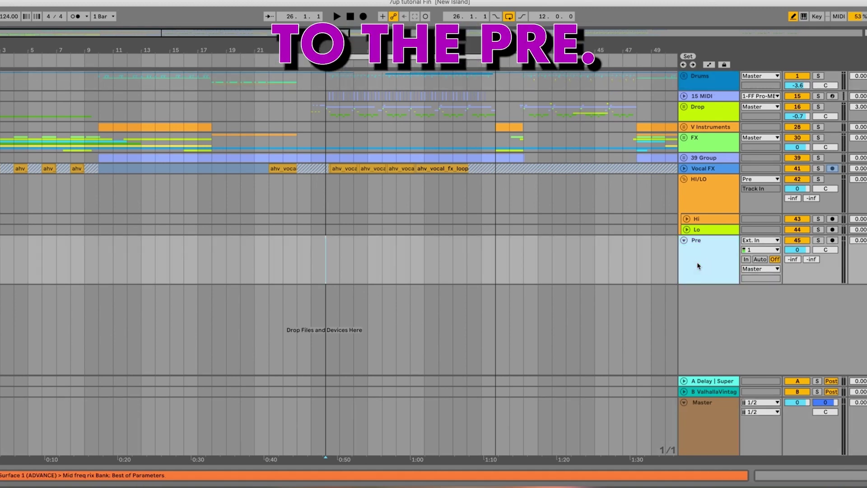
click(702, 149)
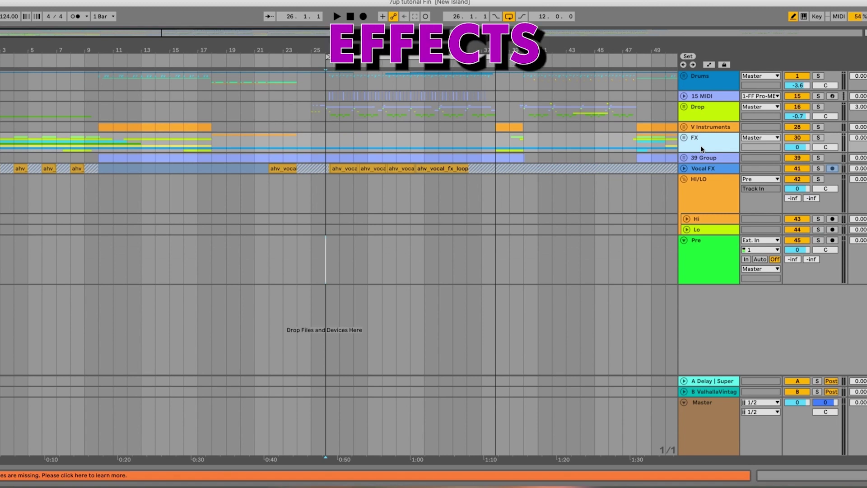
click(717, 266)
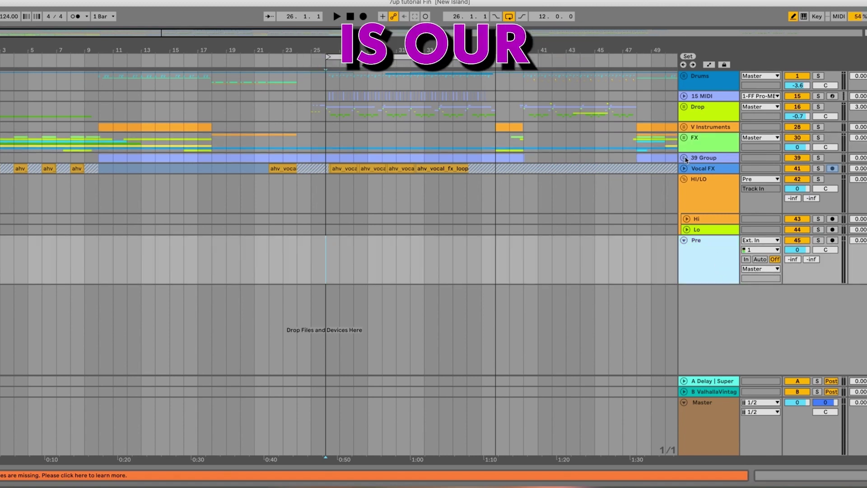
click(698, 159)
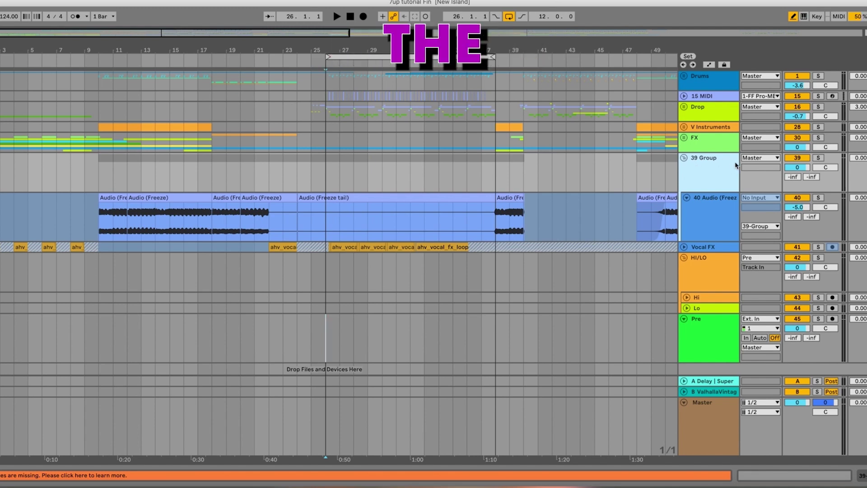
click(685, 159)
click(709, 268)
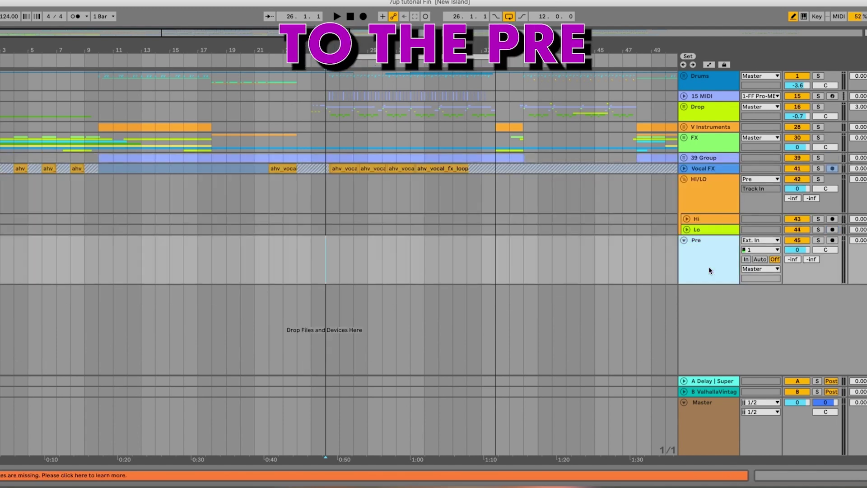
click(718, 438)
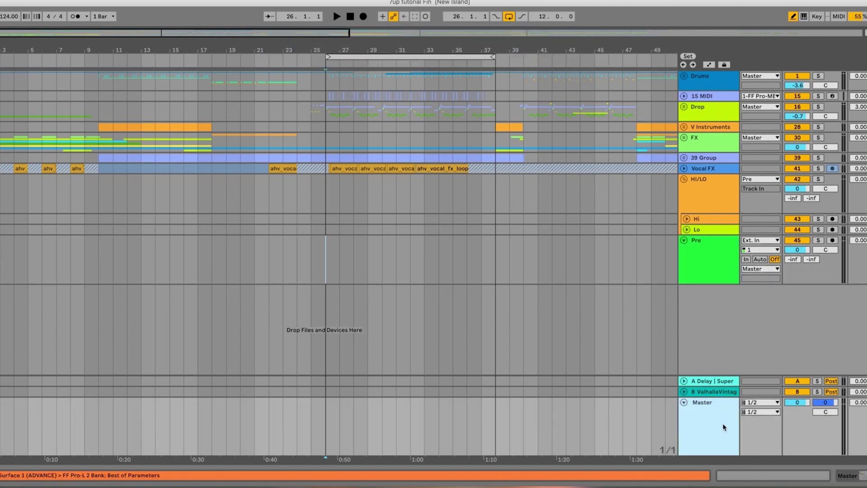
click(710, 258)
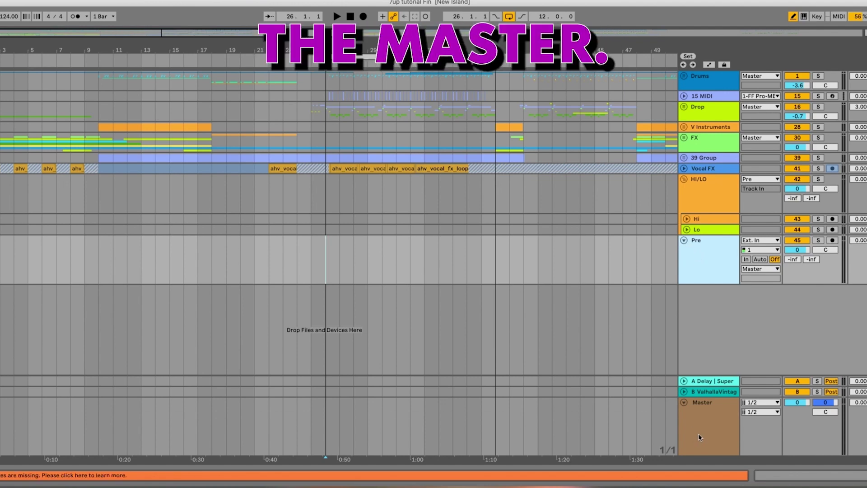
click(709, 135)
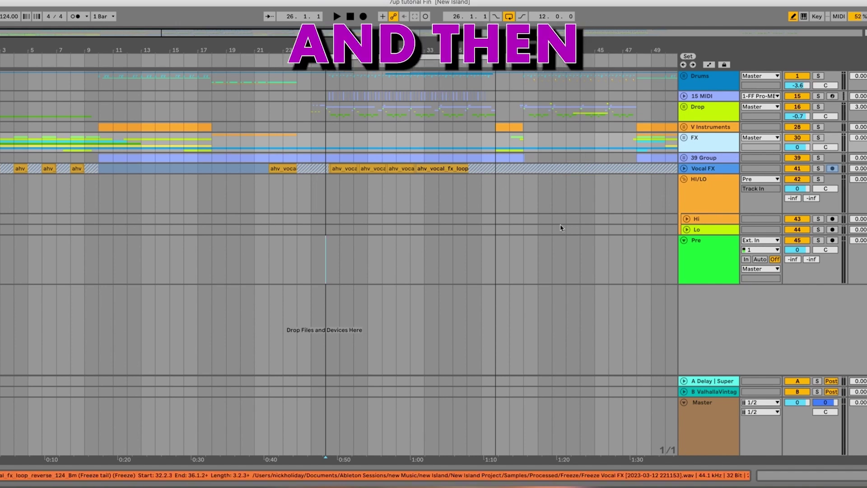
Review the Hi and Lo tracks individually and their parent HI/LO group.
click(700, 219)
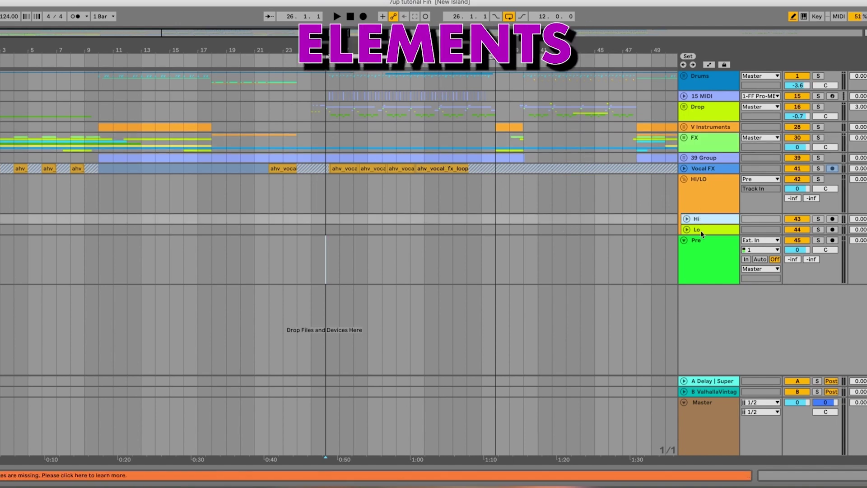
click(702, 234)
click(703, 221)
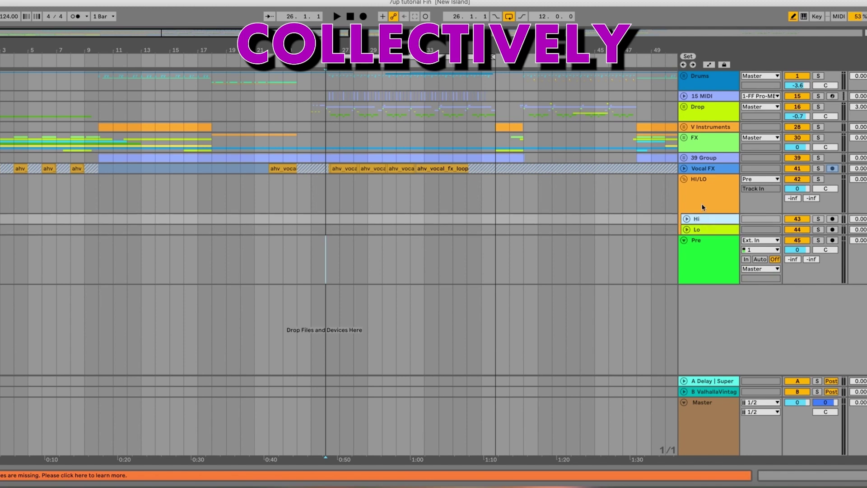
click(702, 203)
click(698, 220)
click(699, 230)
click(699, 219)
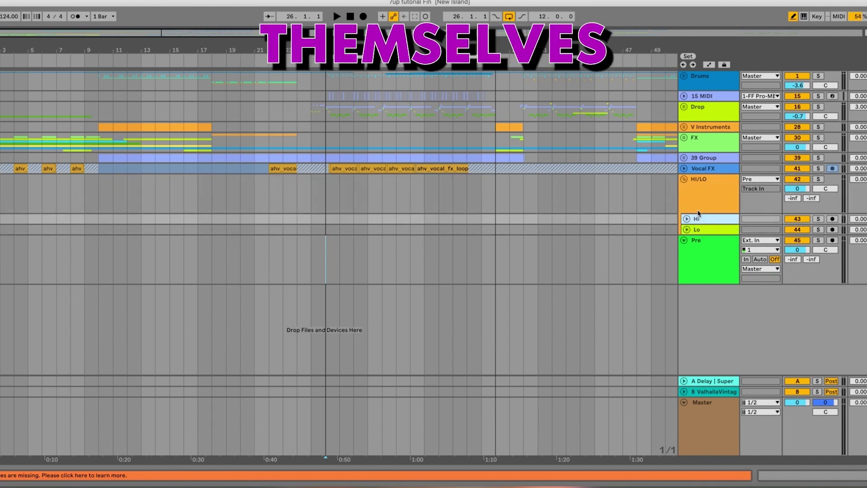
click(703, 209)
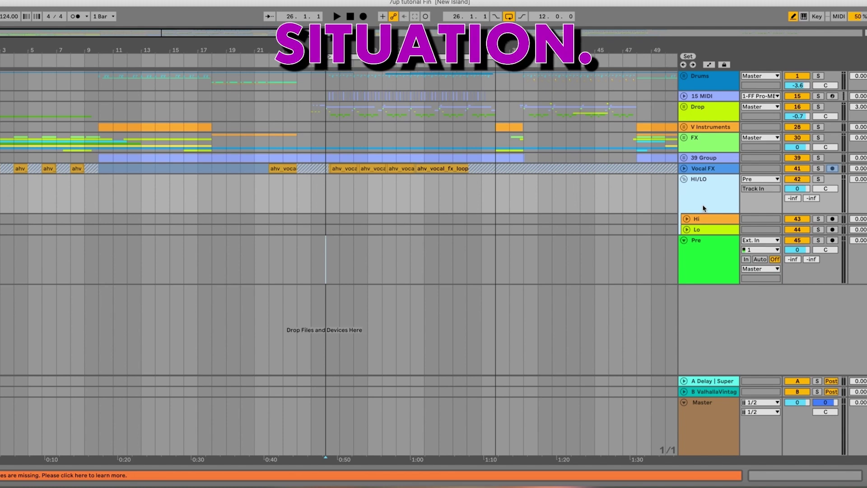
Collapse the HI/LO group and the Pre track, and show the Master's effect chain.
click(684, 179)
click(696, 211)
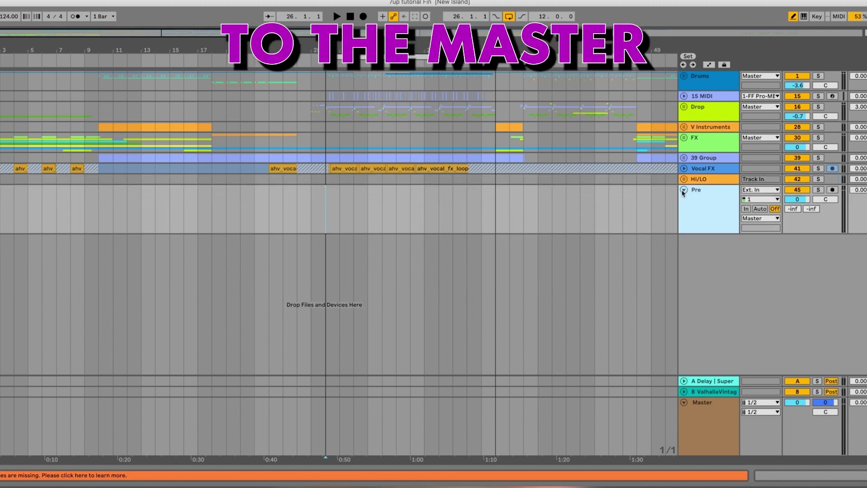
click(685, 190)
click(708, 423)
double_click(708, 424)
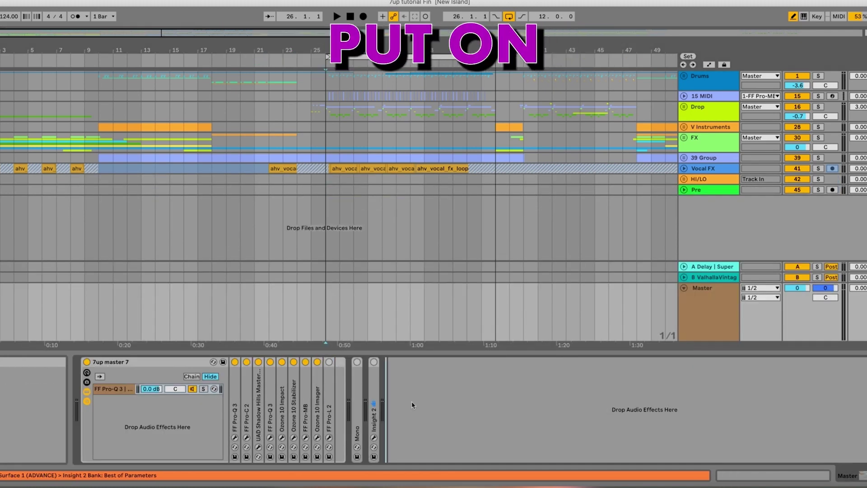
Switch on the Pro-L 2 limiter in the Master rack, and delete the HI/LO group together with the Pre track.
click(330, 362)
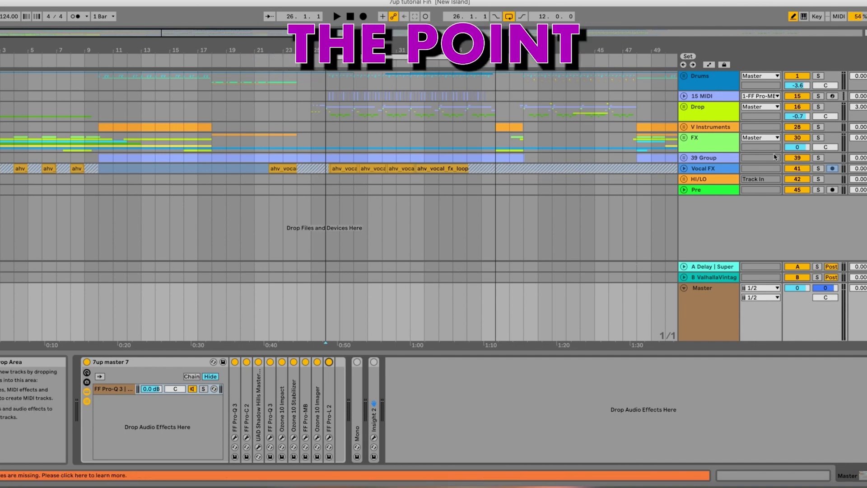
click(731, 194)
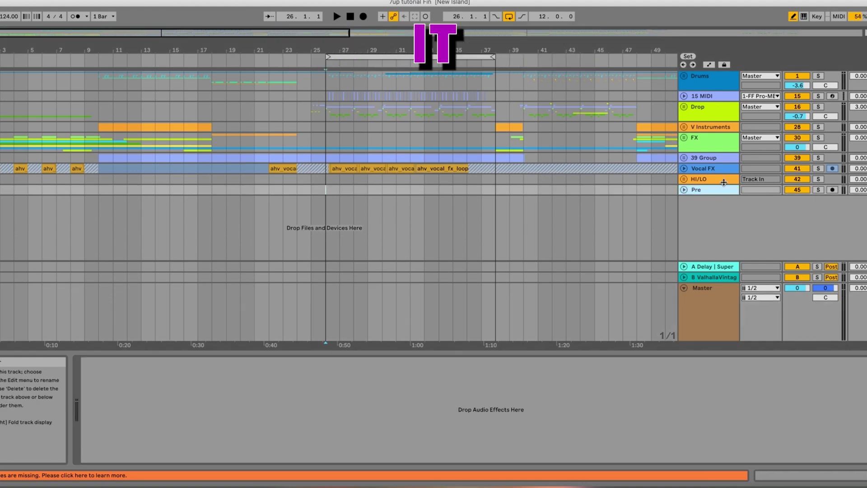
shift+click(725, 183)
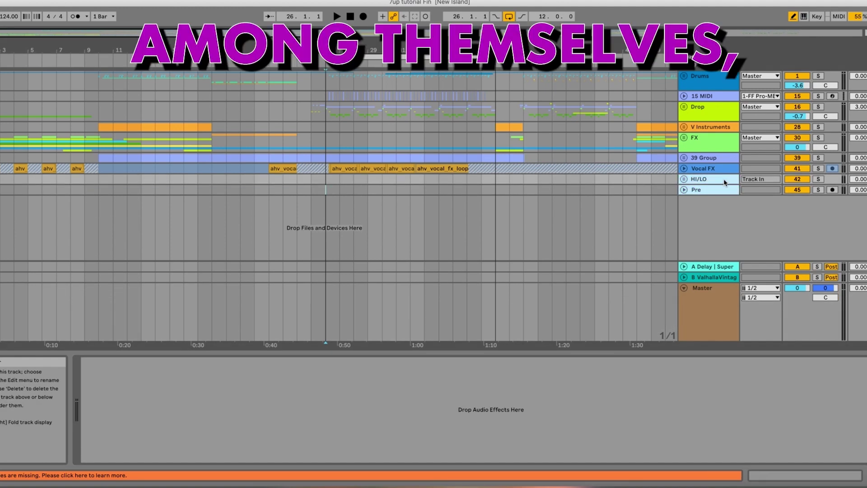
key(Delete)
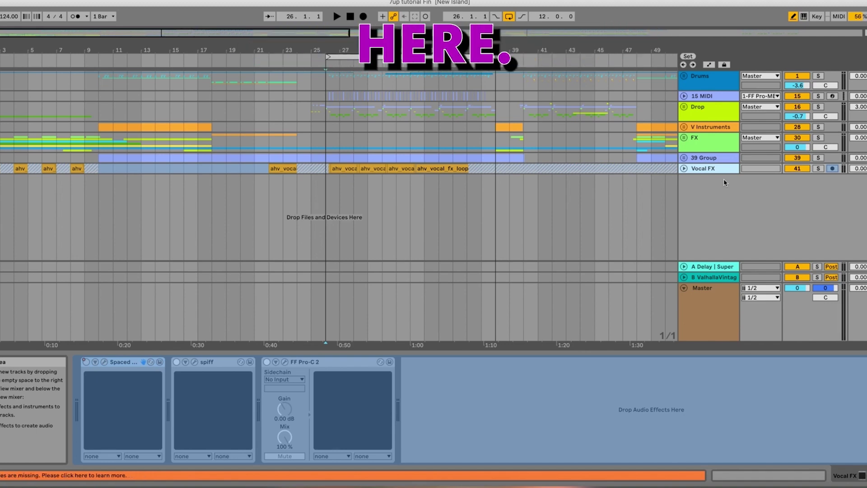
Switch off Pro-L 2 in the Master chain and open the first Pro-Q 3 to examine its EQ bands.
click(719, 313)
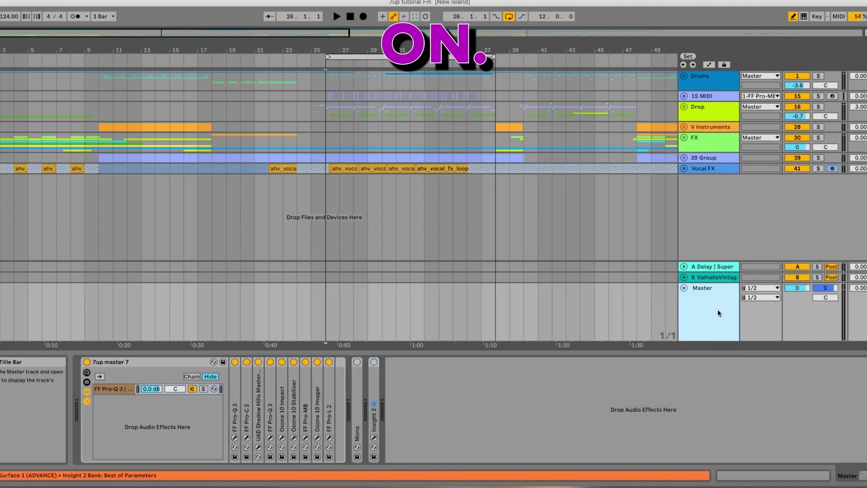
click(329, 362)
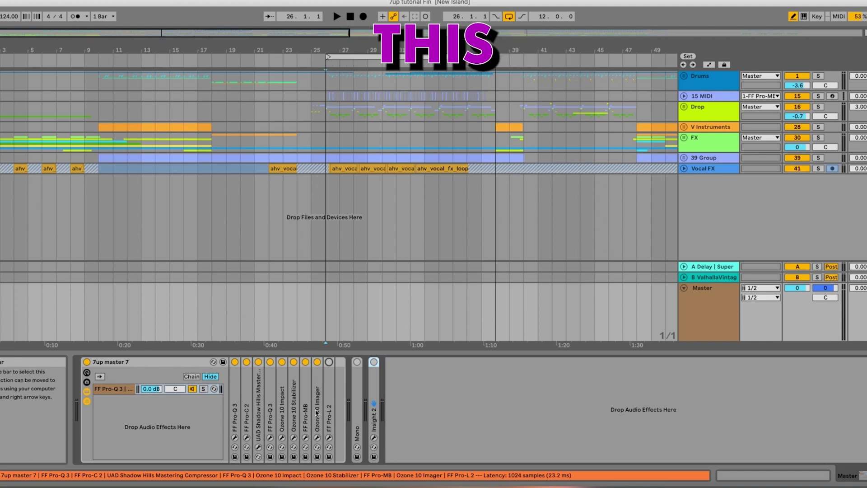
click(235, 437)
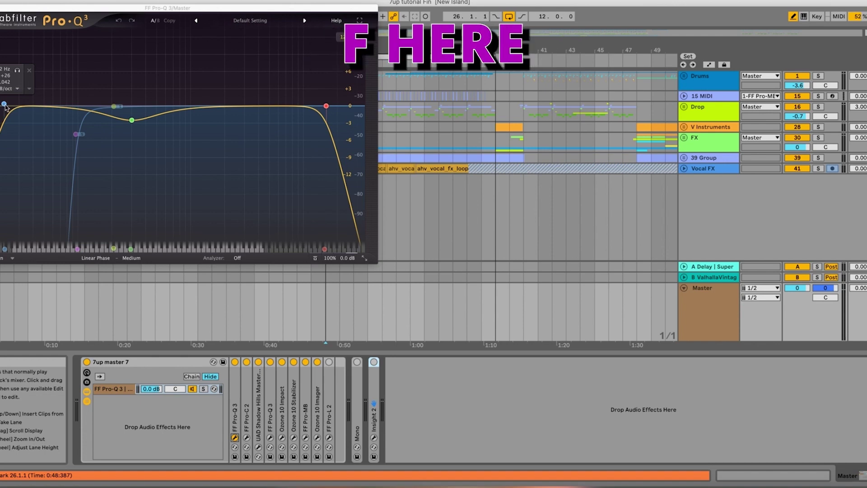
mouse_move(131, 129)
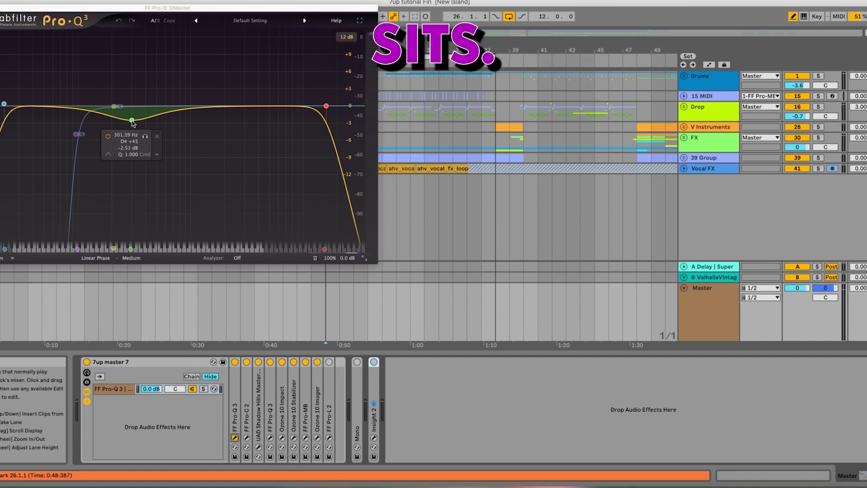
mouse_move(83, 142)
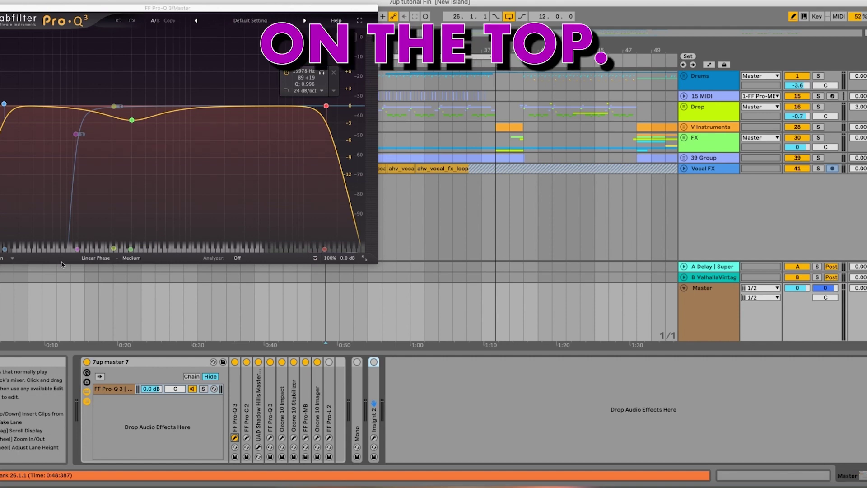
Open Pro-C 2 on the Master and review its attack, release and side-chain EQ, moving its window off the first Pro-Q 3.
click(247, 438)
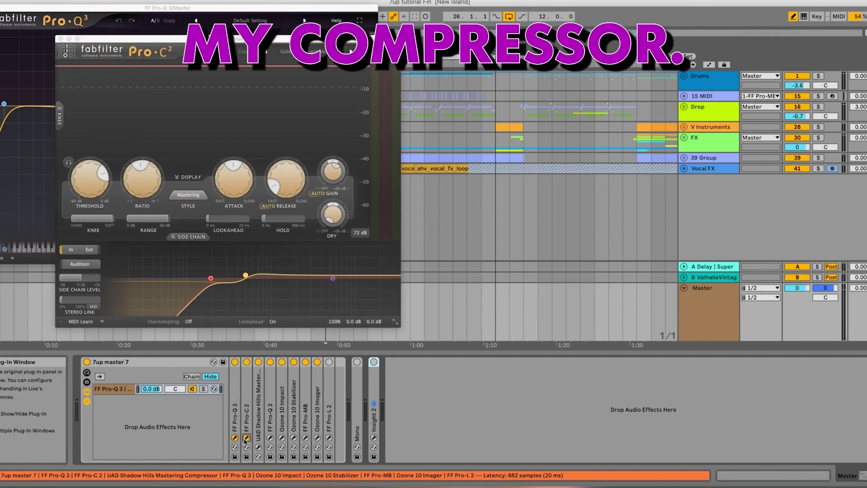
mouse_move(235, 183)
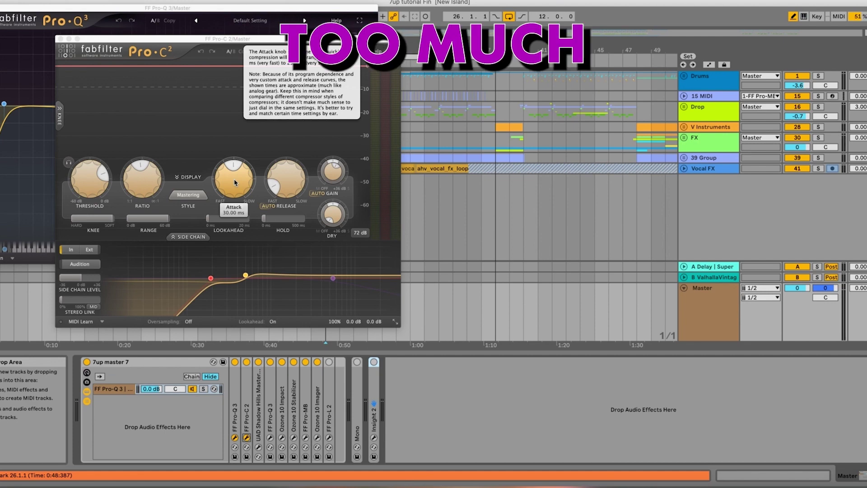
mouse_move(299, 194)
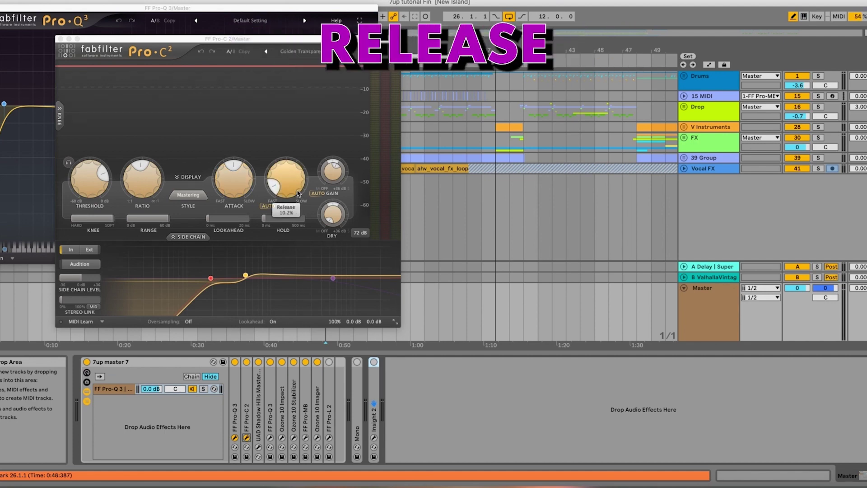
mouse_move(217, 281)
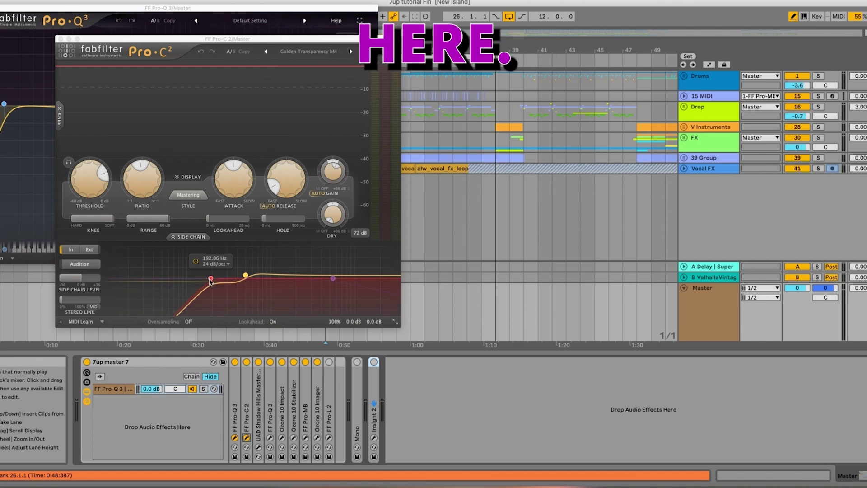
mouse_move(169, 303)
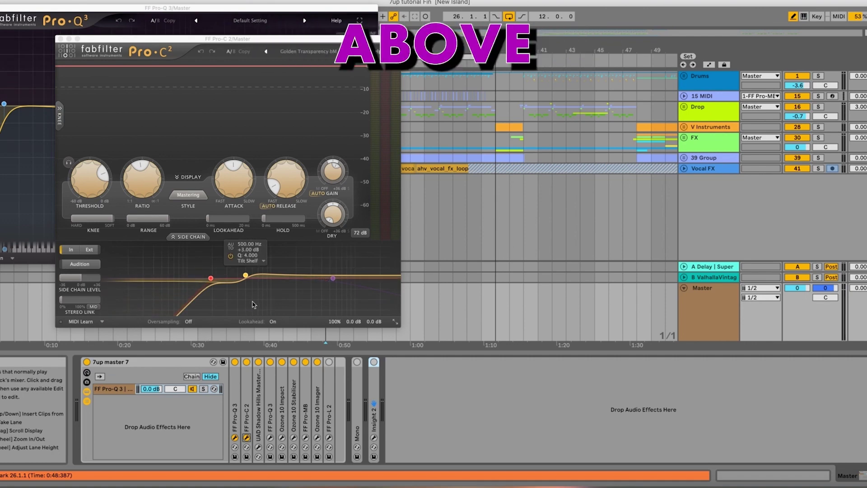
drag(206, 40, 113, 152)
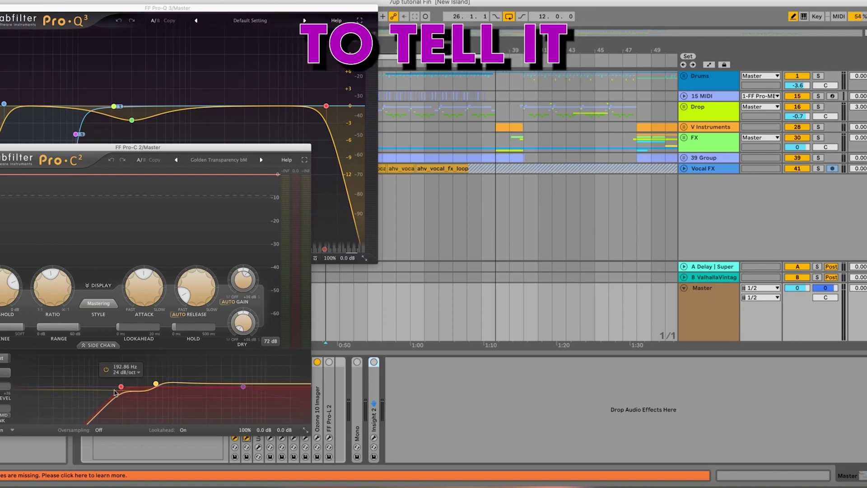
mouse_move(114, 391)
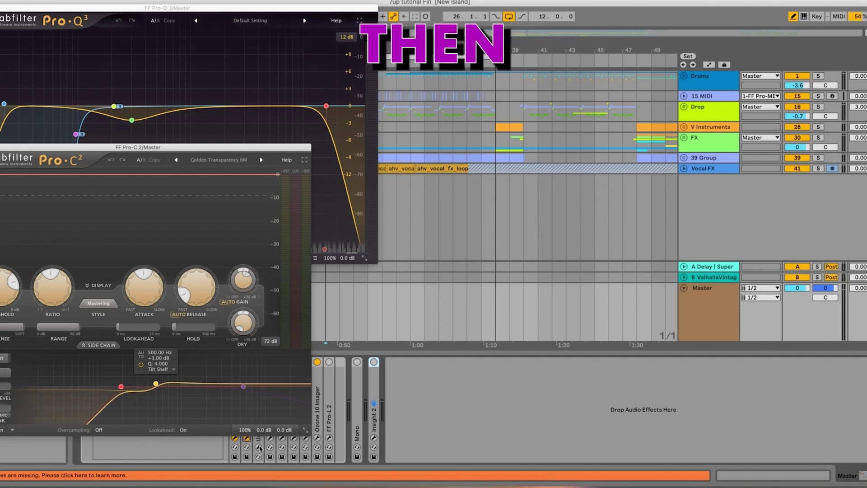
Open the UAD Shadow Hills Mastering Compressor and arrange its window and Pro-C 2's so its controls can be examined in front.
click(259, 447)
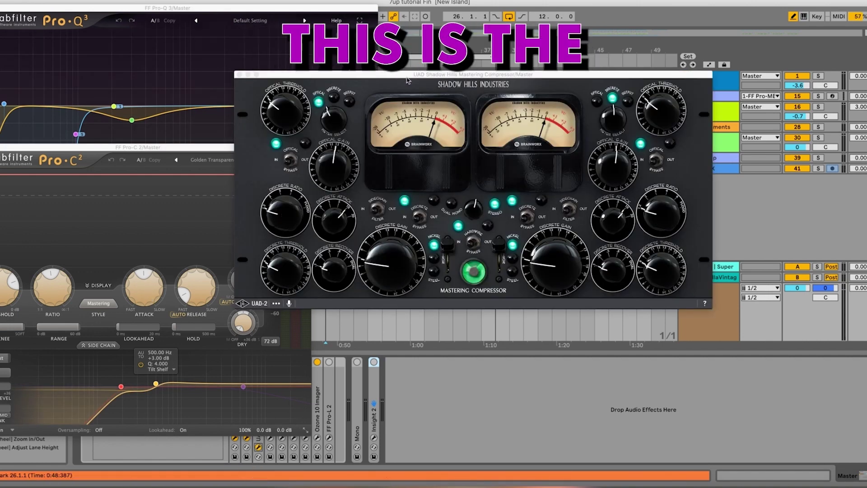
drag(408, 75, 543, 13)
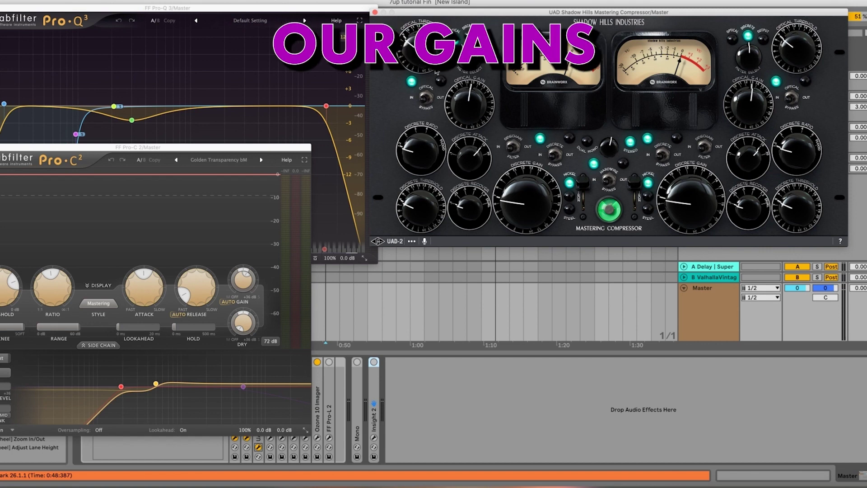
mouse_move(247, 284)
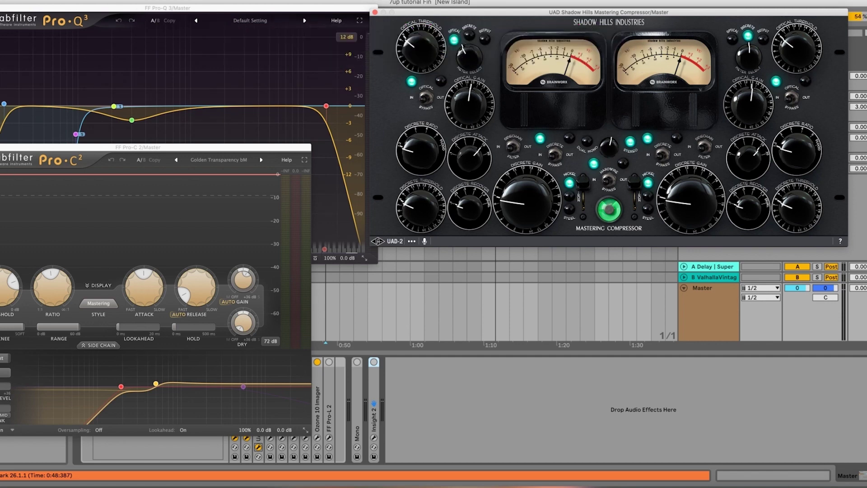
drag(39, 149, 579, 118)
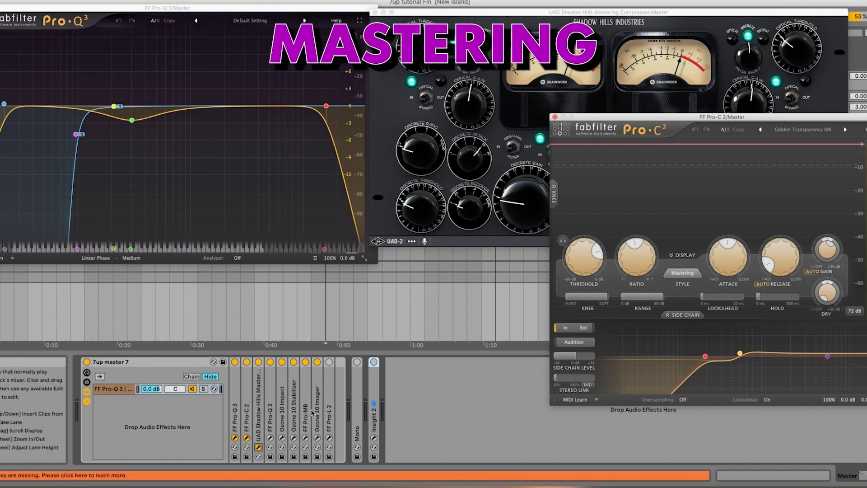
click(396, 85)
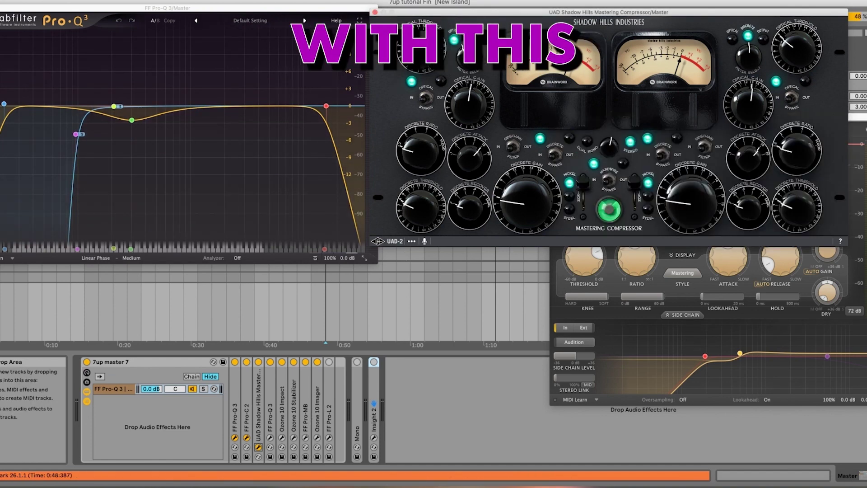
Open the second Pro-Q 3 and examine its low cut, low-mid dip, upper-mid dip and brickwall high cut.
click(270, 438)
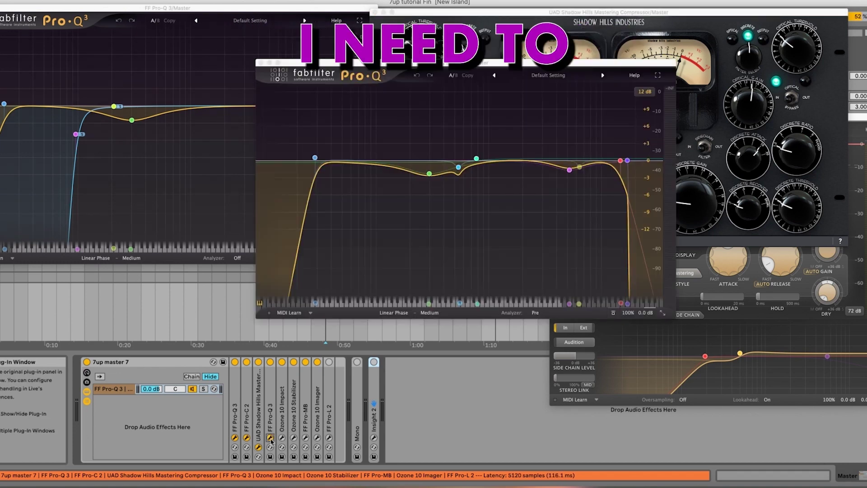
click(430, 174)
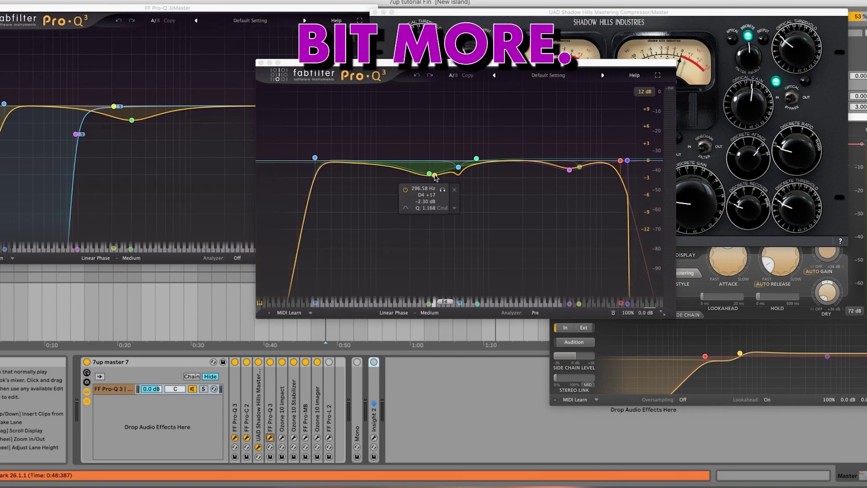
click(315, 157)
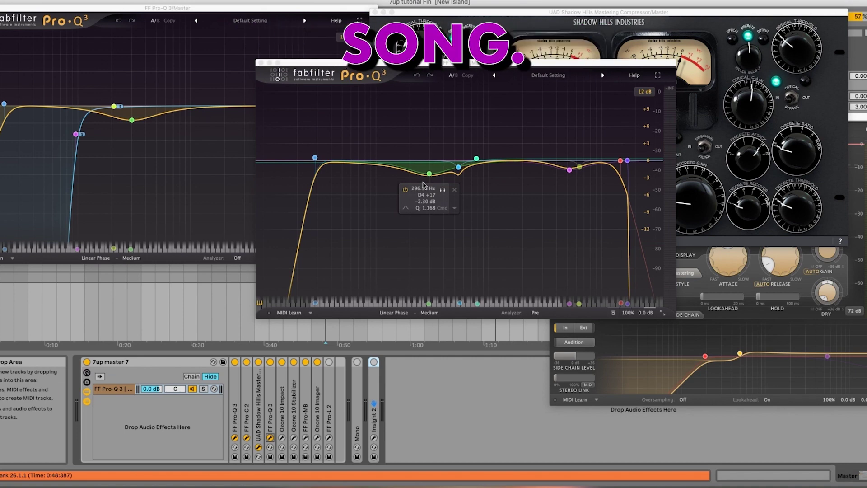
mouse_move(569, 173)
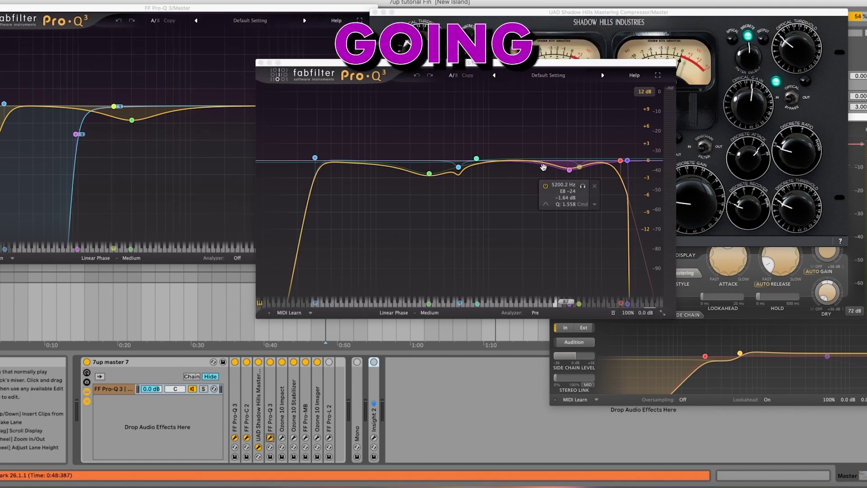
click(628, 161)
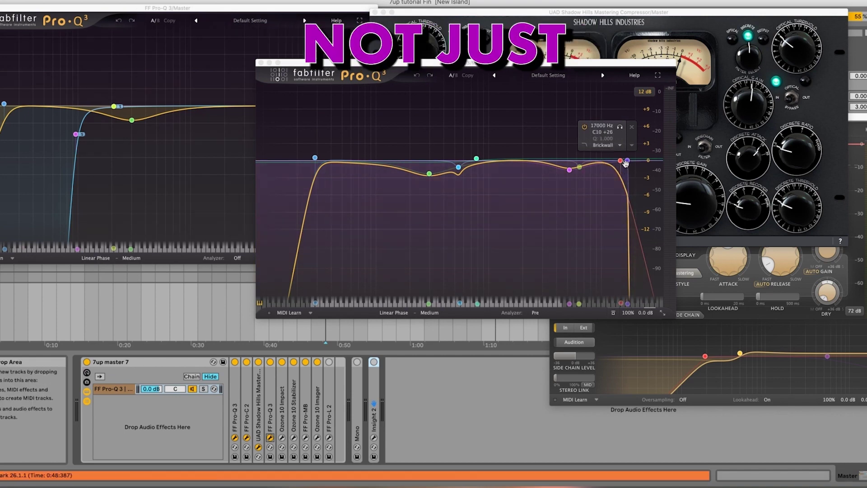
Try removing the gentler 24 dB/oct high cut from the second Pro-Q 3, and undo the removal.
click(621, 162)
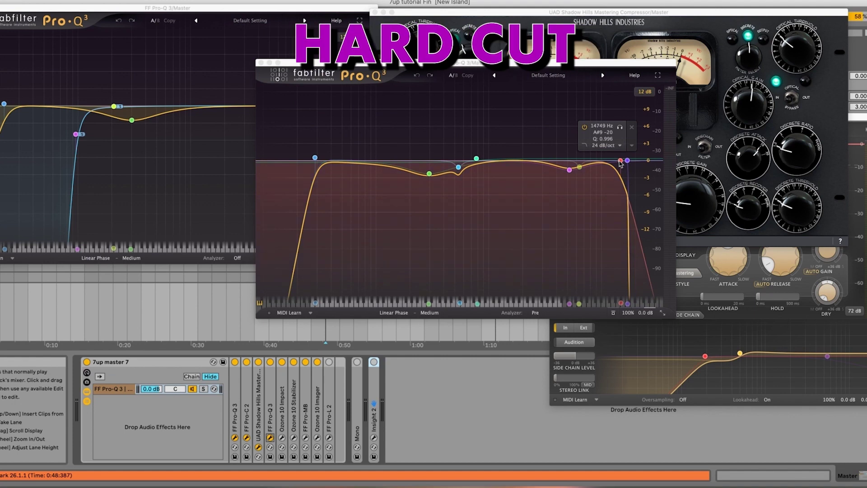
click(650, 256)
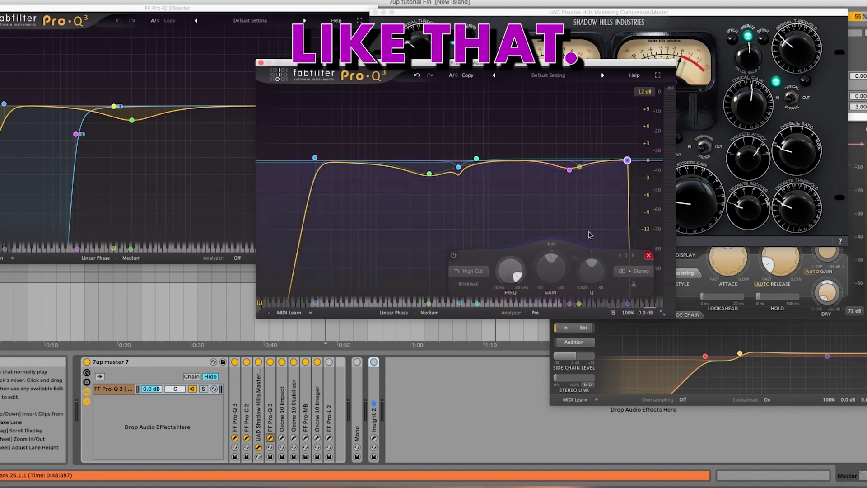
click(417, 78)
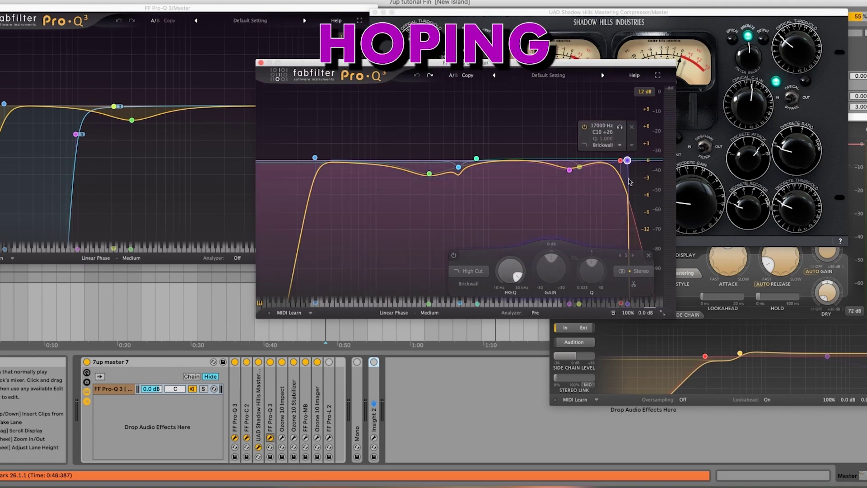
Set the slope of the 17000 Hz high cut to 72 dB/oct and close the second Pro-Q 3.
click(468, 284)
click(483, 361)
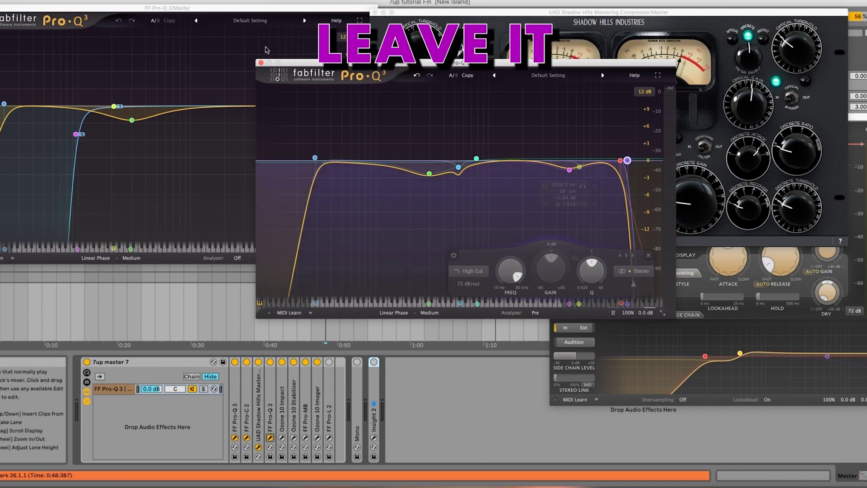
click(261, 64)
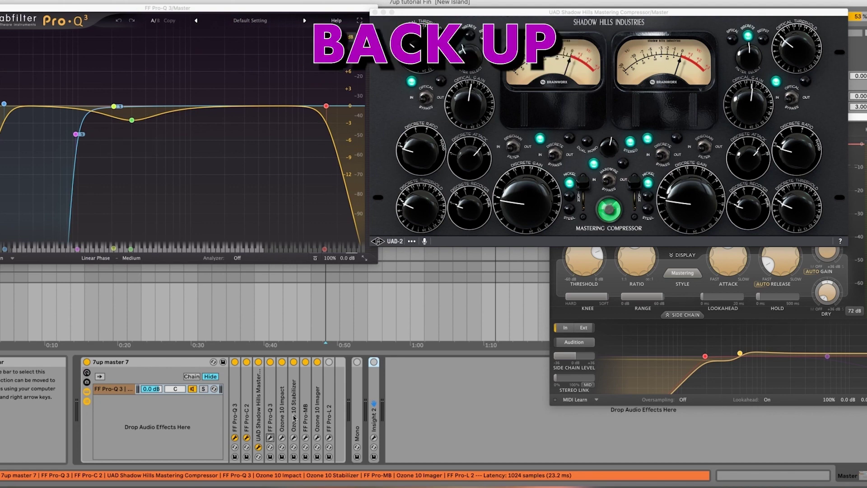
Open Ozone 10 Impact after the second Pro-Q 3 to examine its frequency bands, and open Ozone 10 Stabilizer.
click(270, 407)
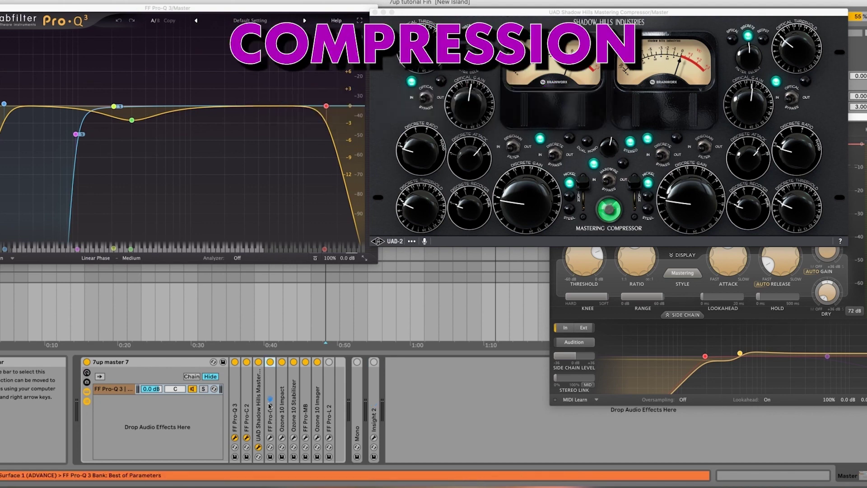
click(282, 438)
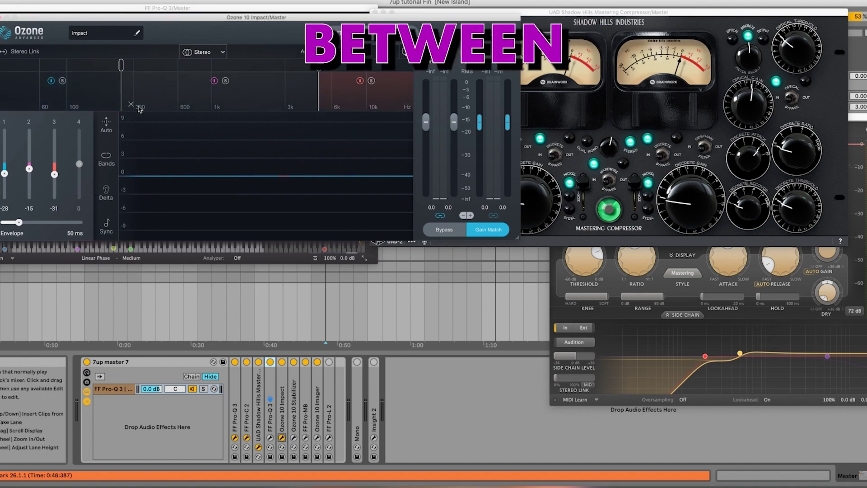
mouse_move(132, 96)
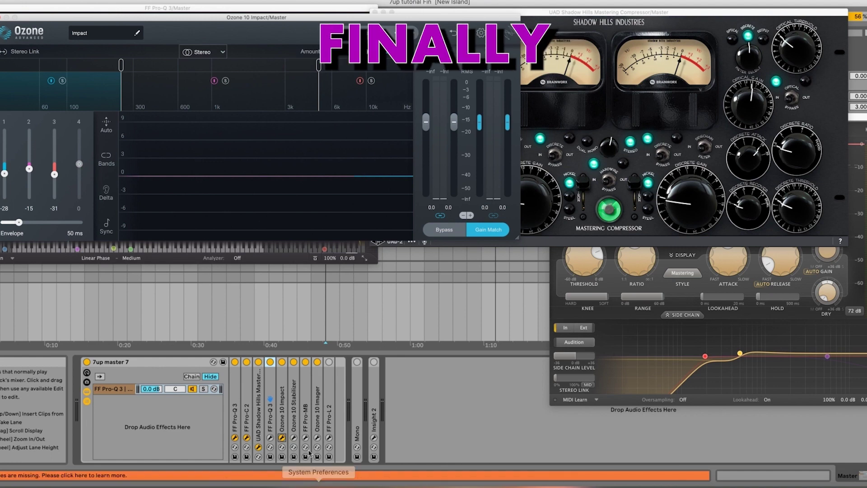
click(294, 437)
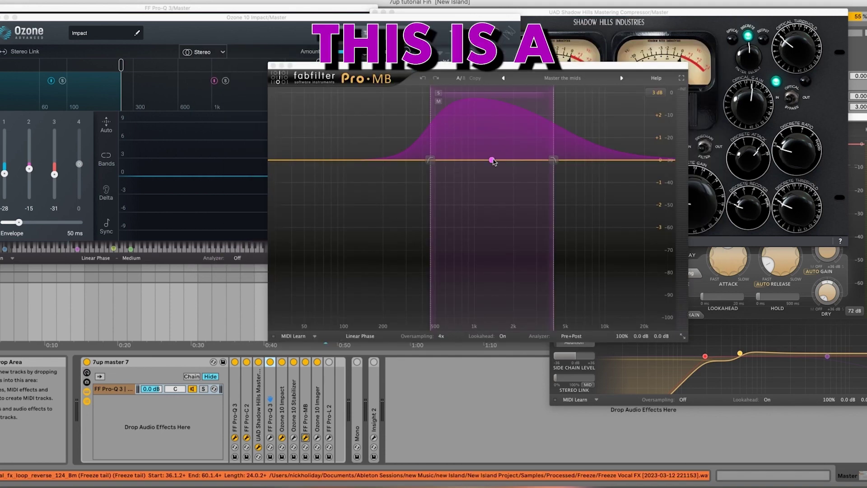
Examine the mid band's range, expansion and side-chain settings in Pro-MB, and close the plug-in.
click(492, 160)
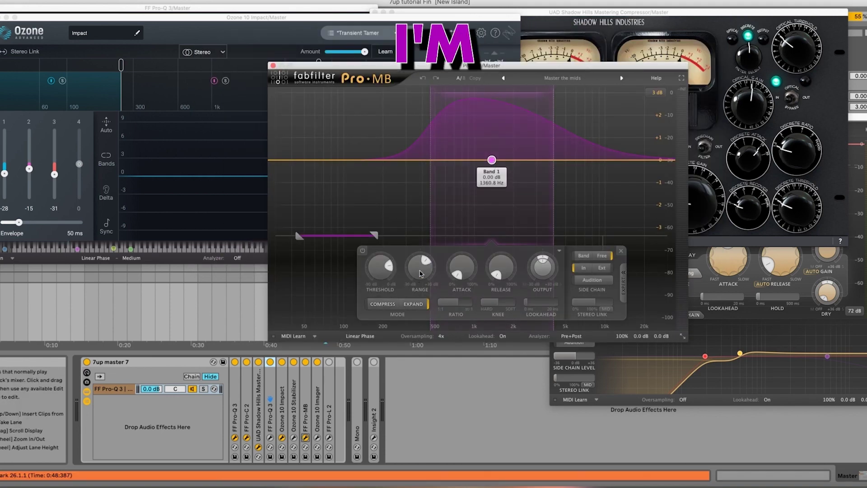
mouse_move(420, 274)
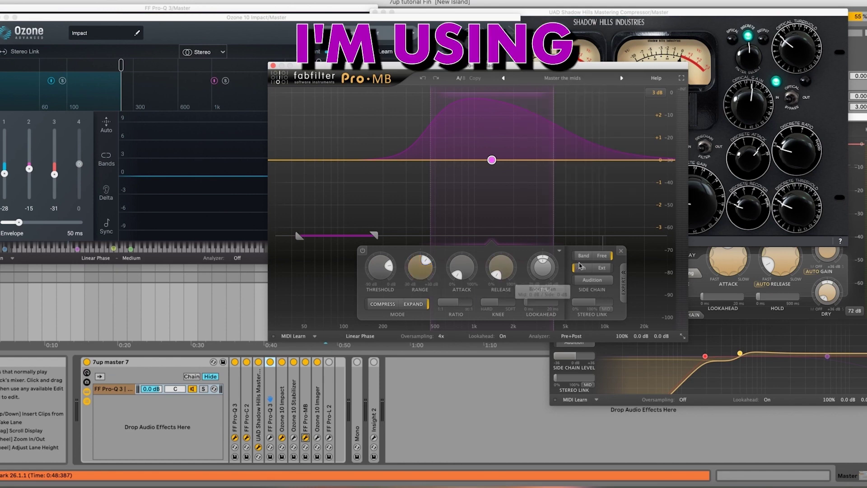
mouse_move(580, 271)
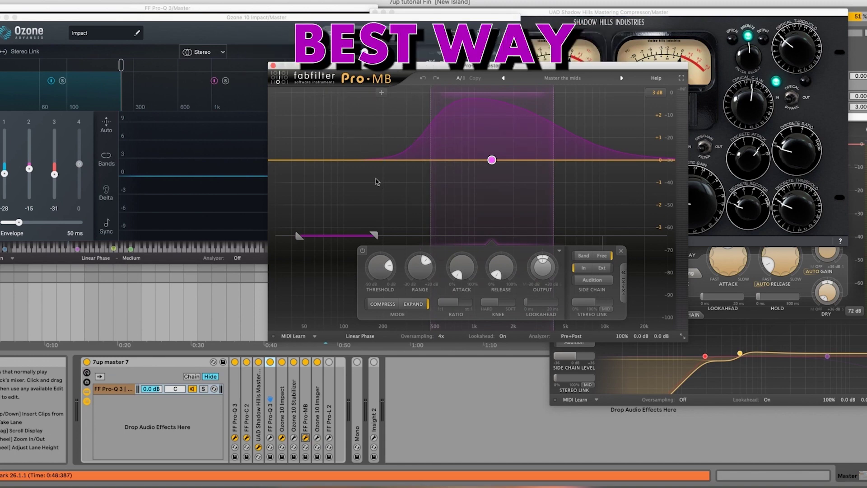
click(273, 66)
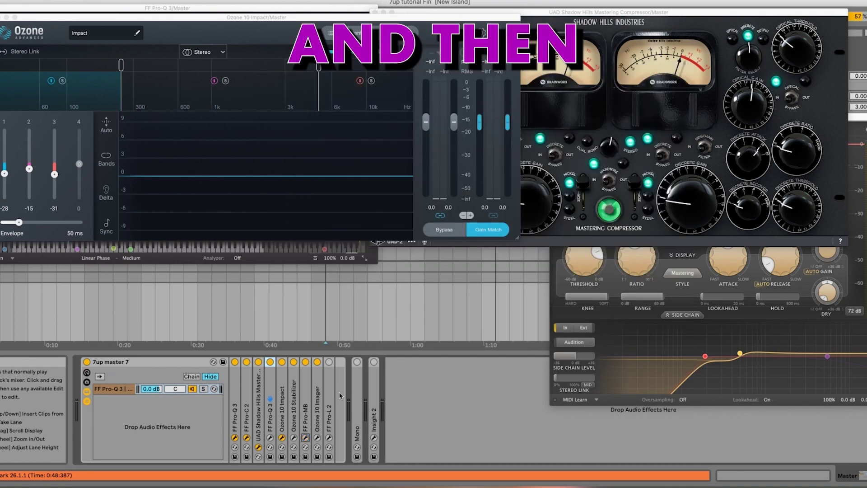
Open Ozone 10 Imager to examine its stereo width and stereoize settings, and close all open plug-in windows.
click(318, 439)
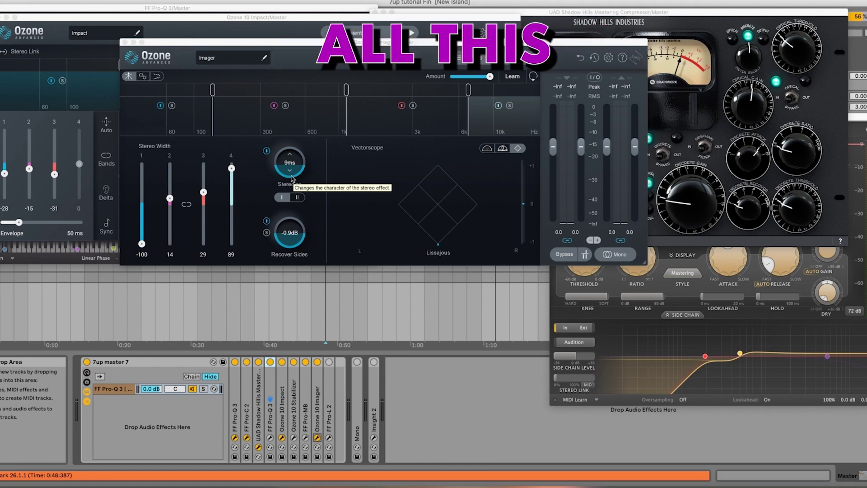
click(124, 42)
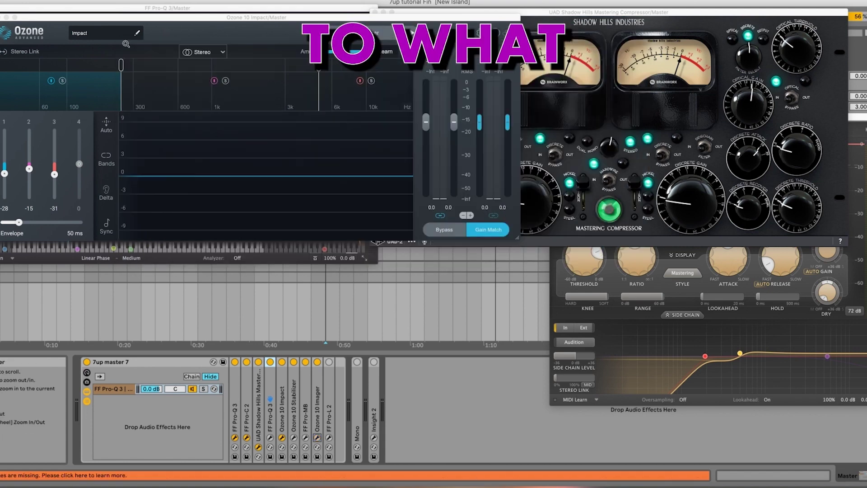
click(0, 17)
click(0, 7)
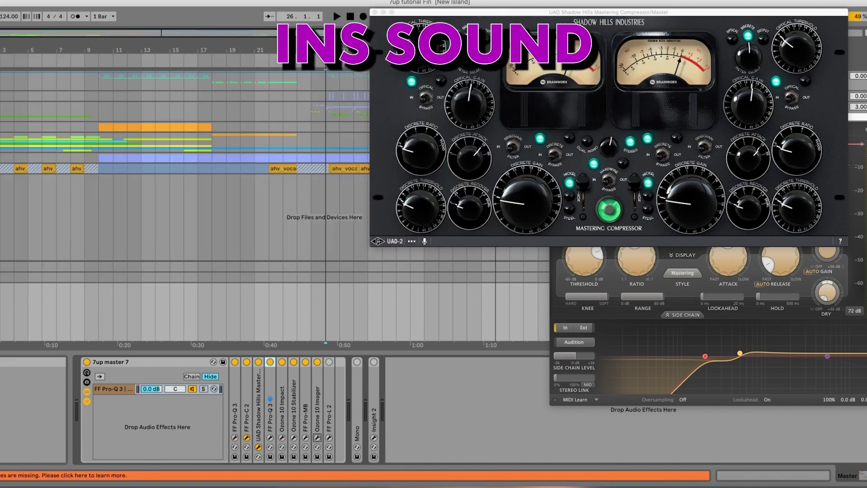
click(375, 12)
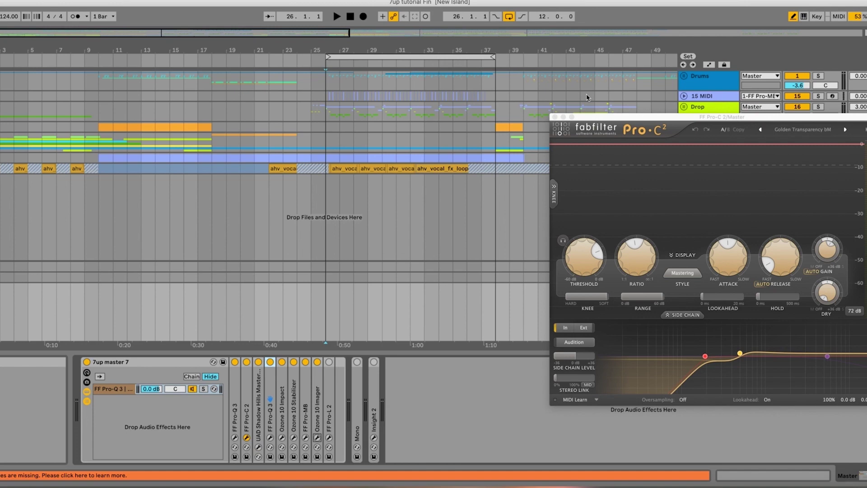
click(555, 117)
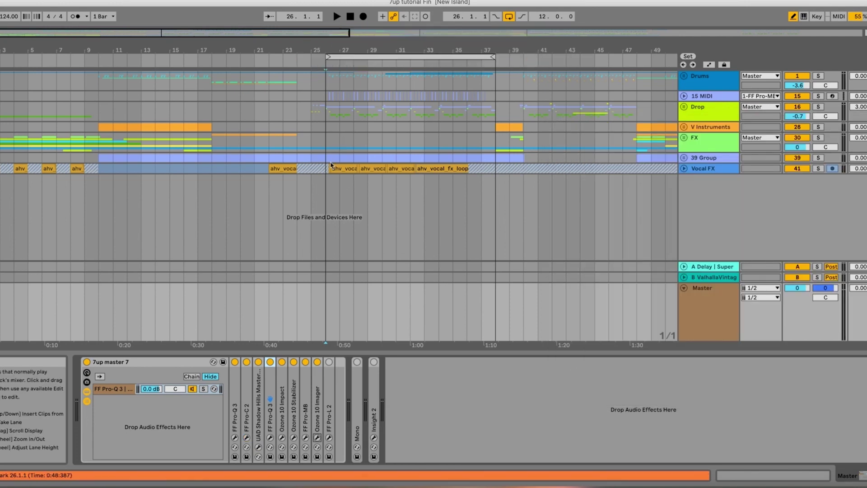
Play the looped section from bar 26 with the Master selected, comparing the whole 7up master 7 rack on and bypassed.
click(326, 146)
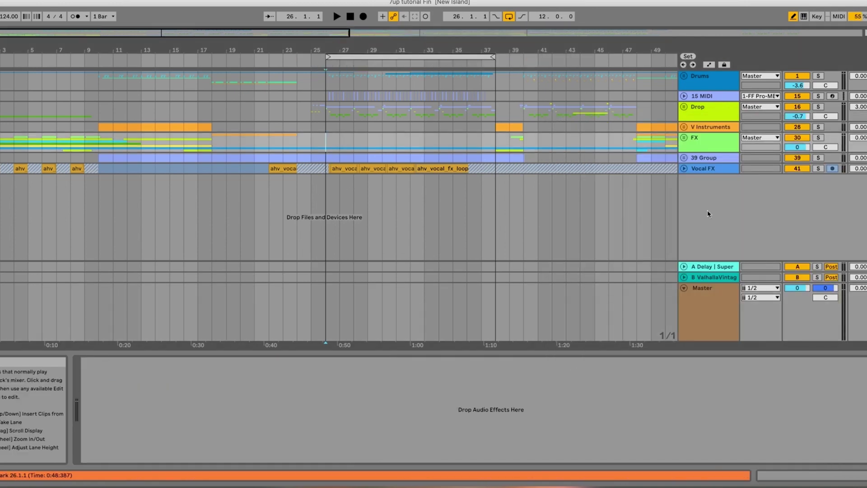
click(711, 318)
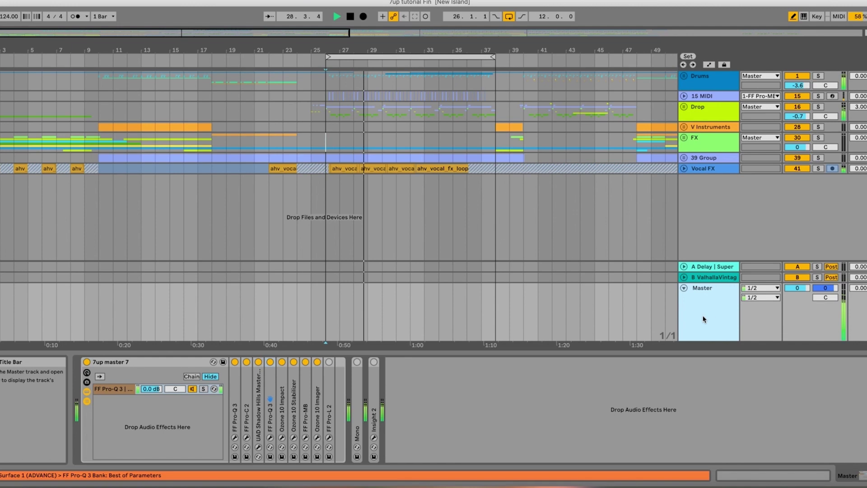
click(86, 362)
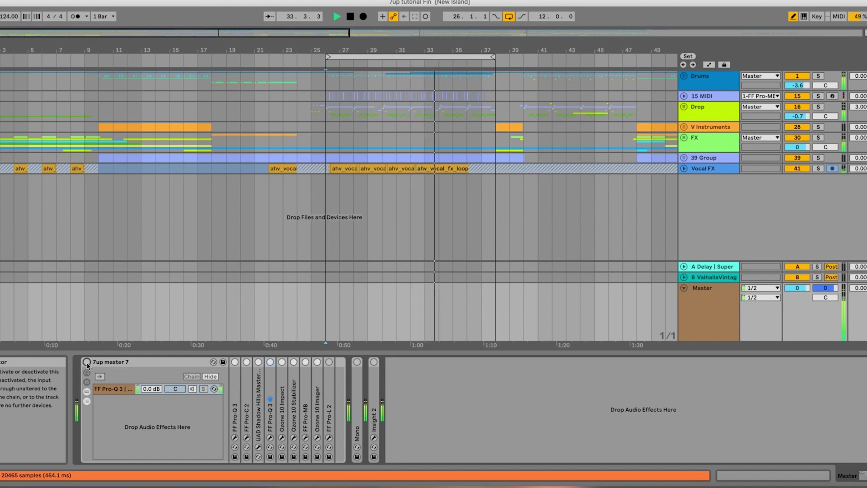
click(86, 363)
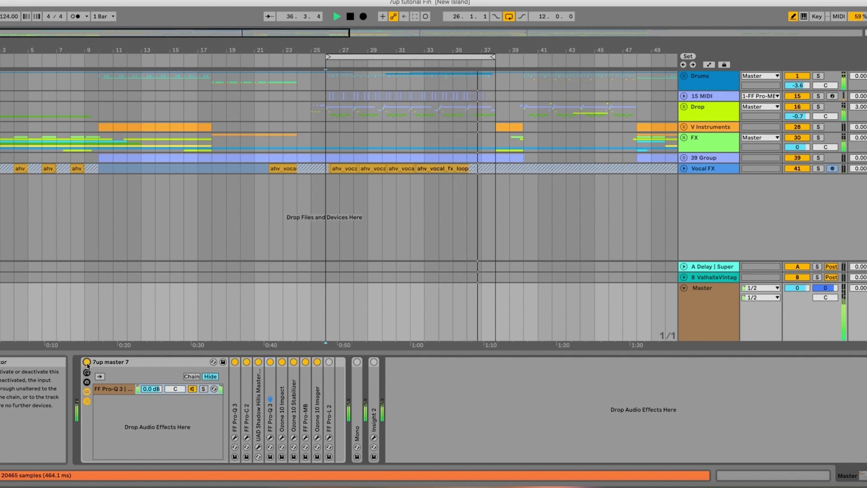
click(87, 363)
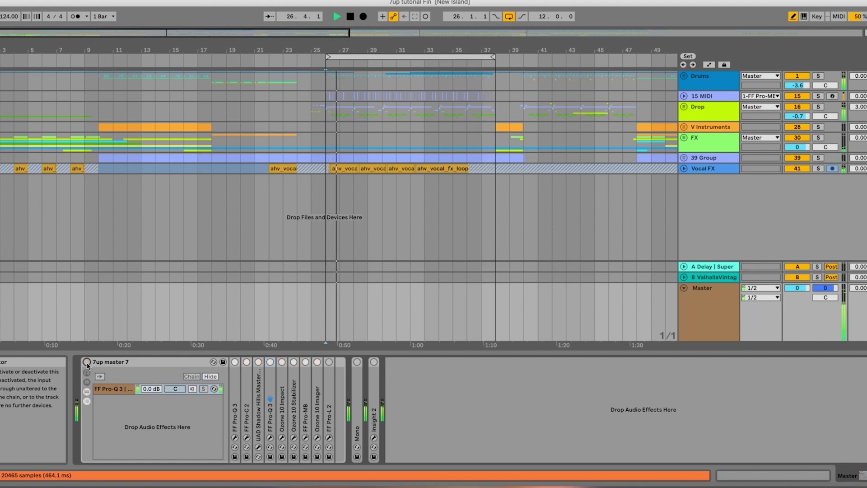
click(87, 363)
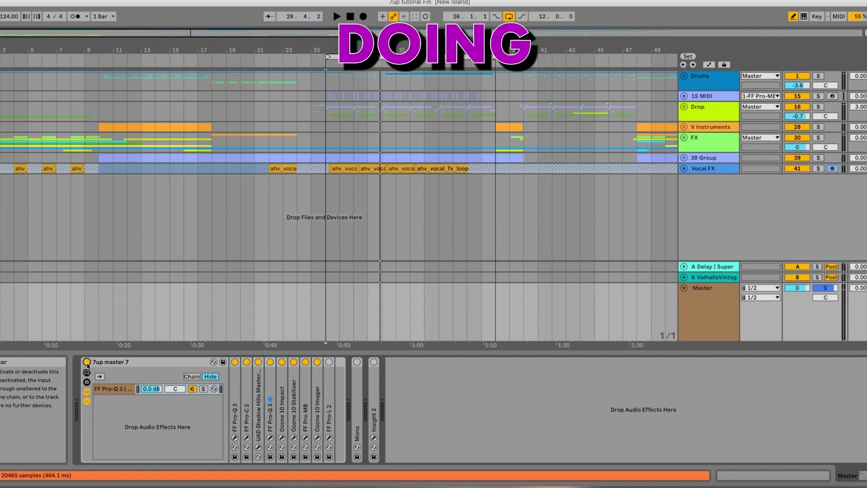
Deactivate every active plug-in inside the 7up master 7 rack, from the first Pro-Q 3 through Ozone 10 Imager.
click(247, 362)
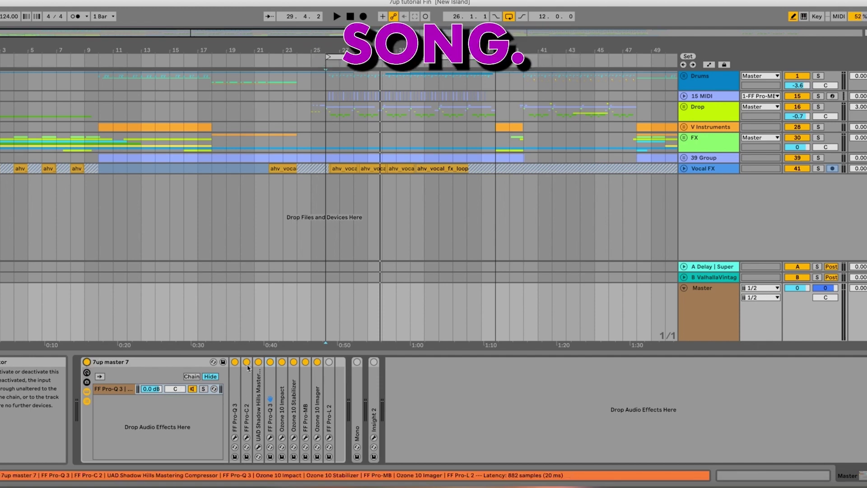
click(259, 363)
click(270, 362)
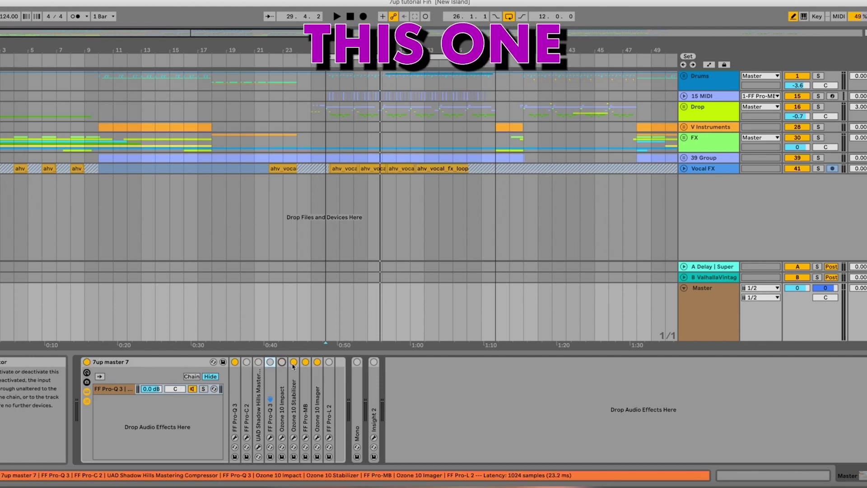
click(294, 362)
click(306, 362)
click(317, 362)
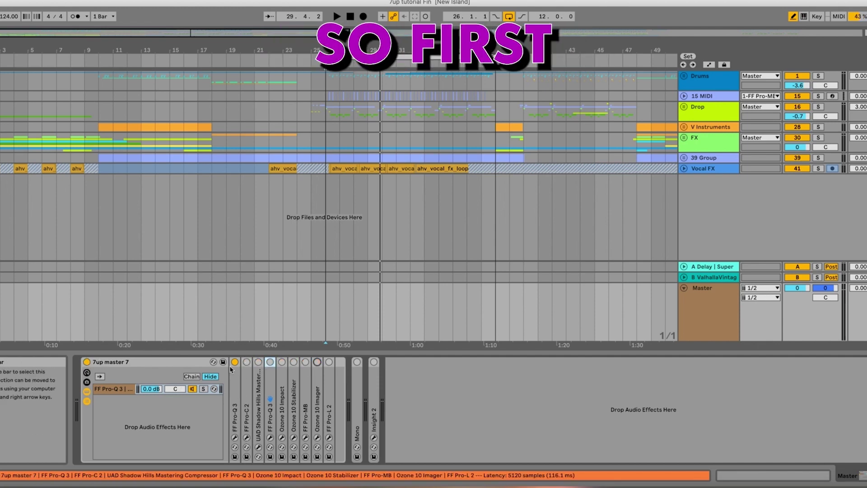
click(235, 363)
Open the first Pro-Q 3 and compare the loop with it off and on, leaving it active.
click(235, 438)
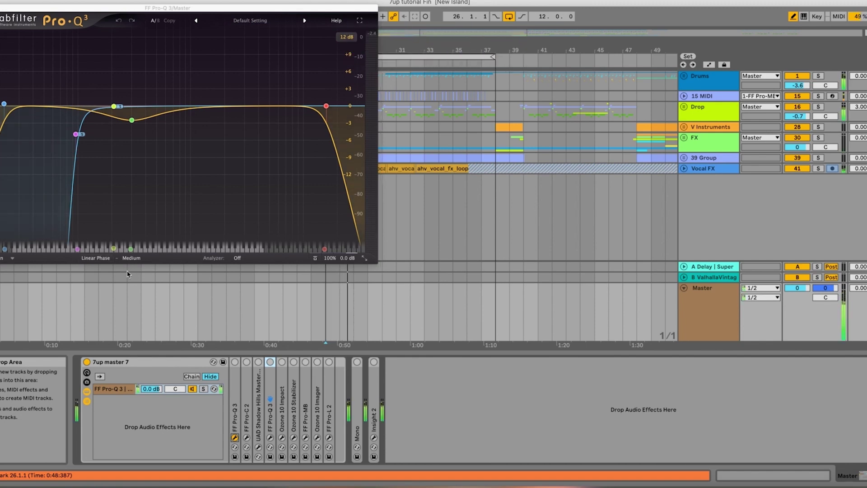
click(235, 363)
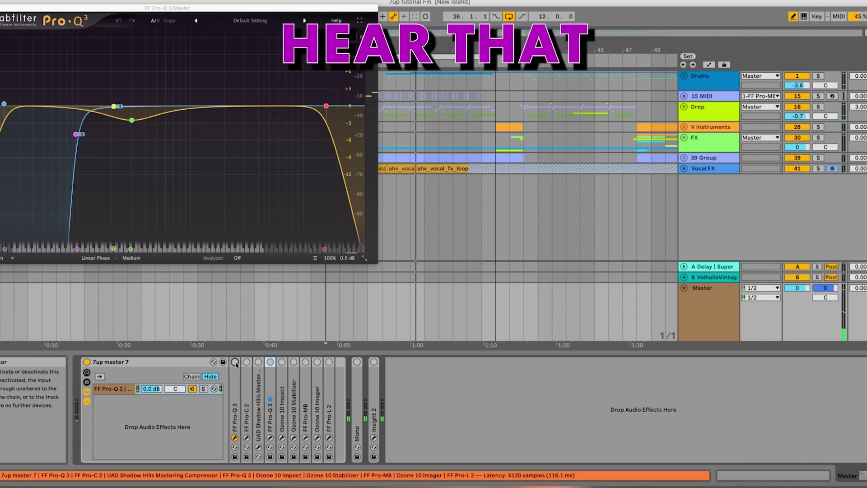
click(236, 363)
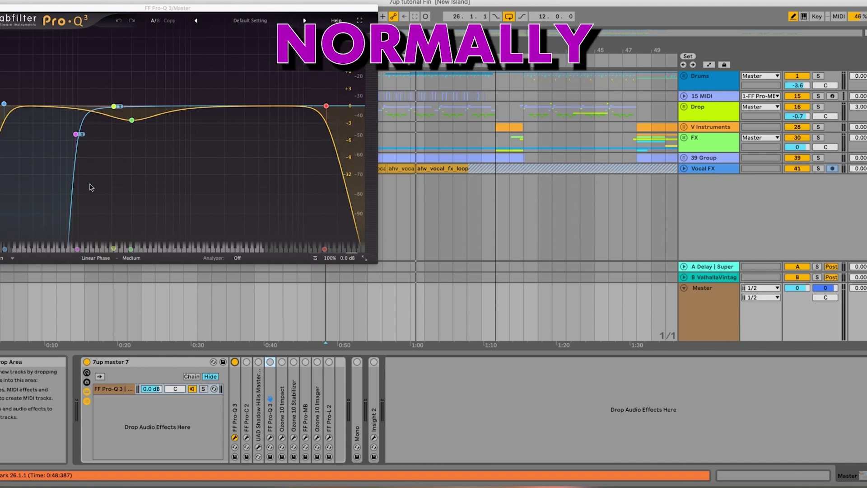
Open Pro-C 2 beside the first Pro-Q 3 and compare the loop with it bypassed and on, leaving both plug-ins active.
click(247, 437)
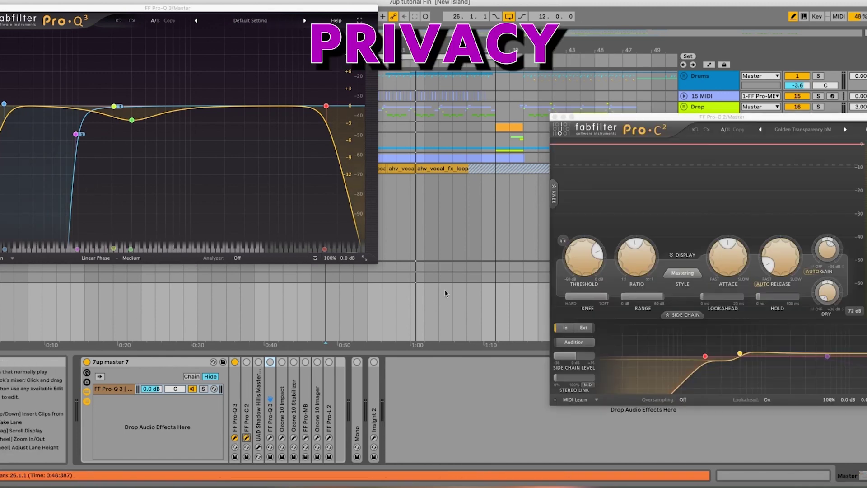
drag(653, 117, 479, 9)
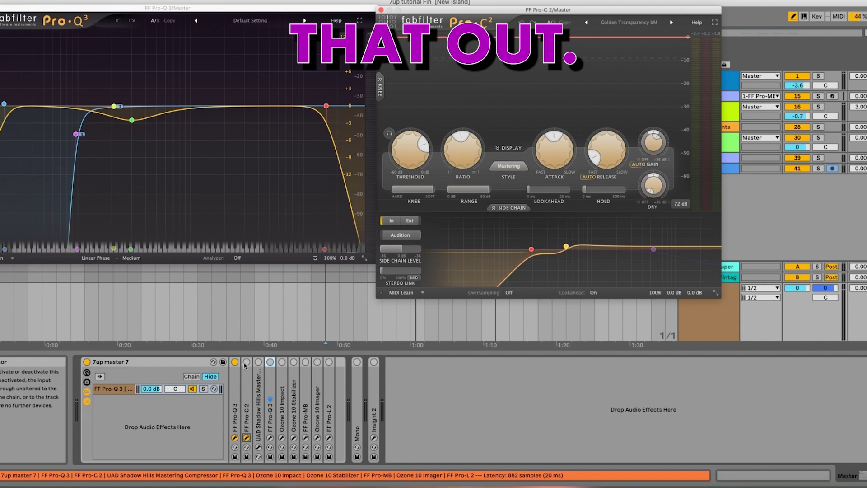
key(space)
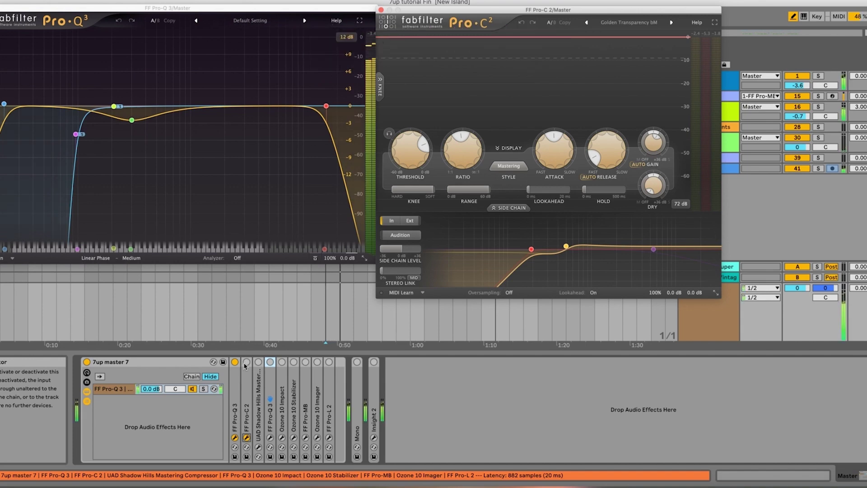
click(247, 363)
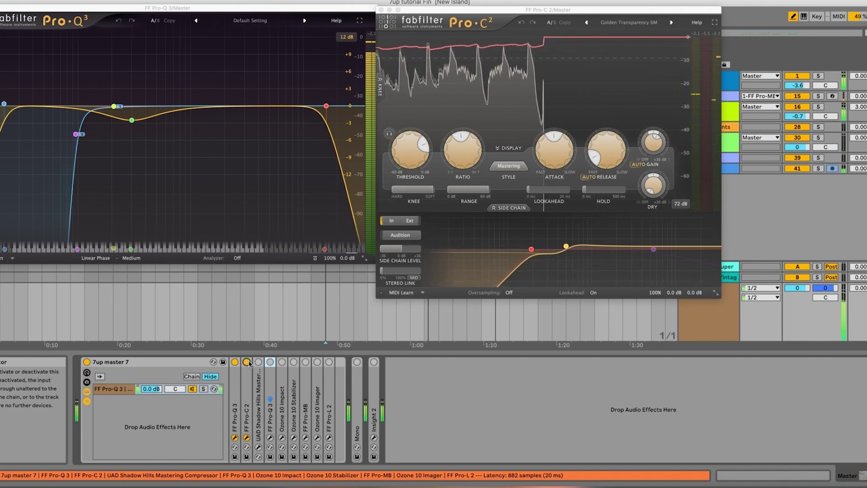
click(247, 362)
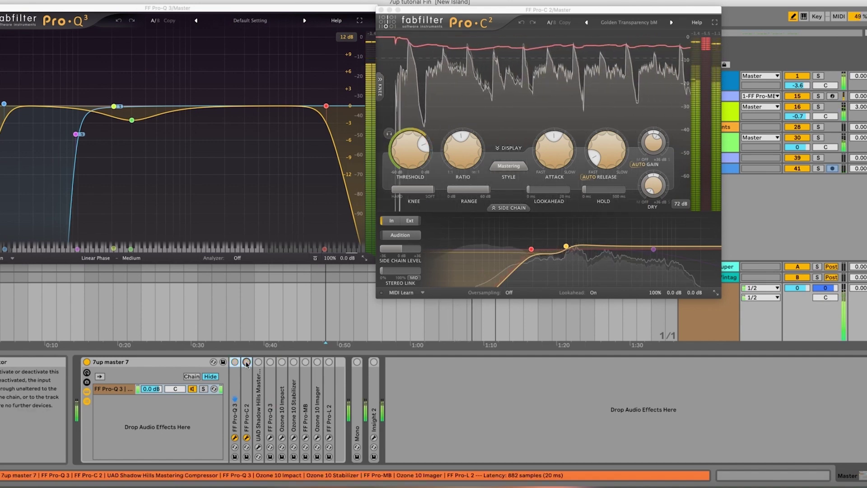
click(247, 362)
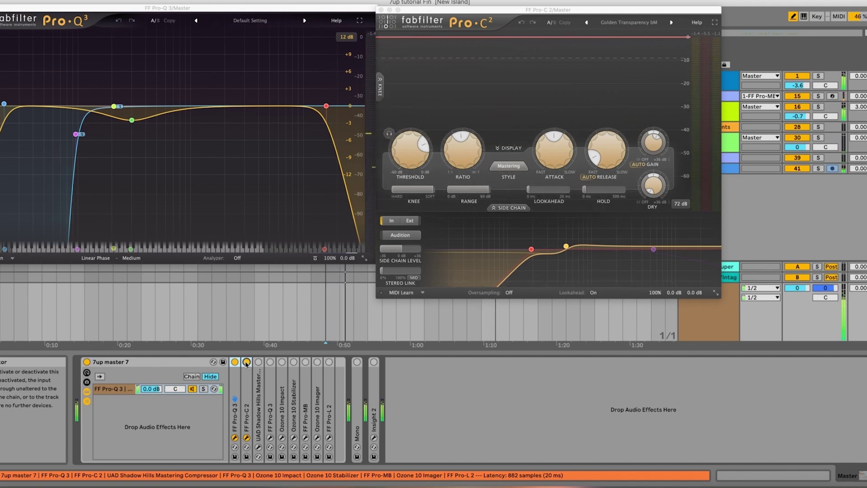
click(246, 362)
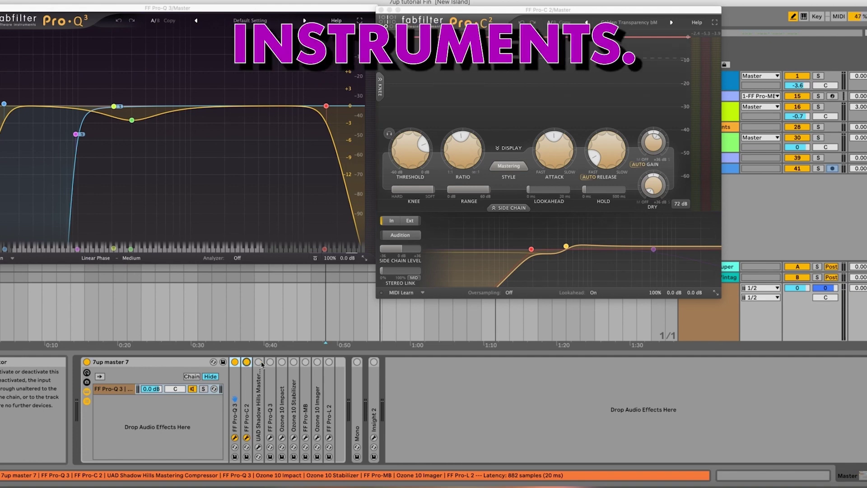
Examine the ratio, threshold, attack, release and wet gain settings of Pro-C 2.
mouse_move(461, 147)
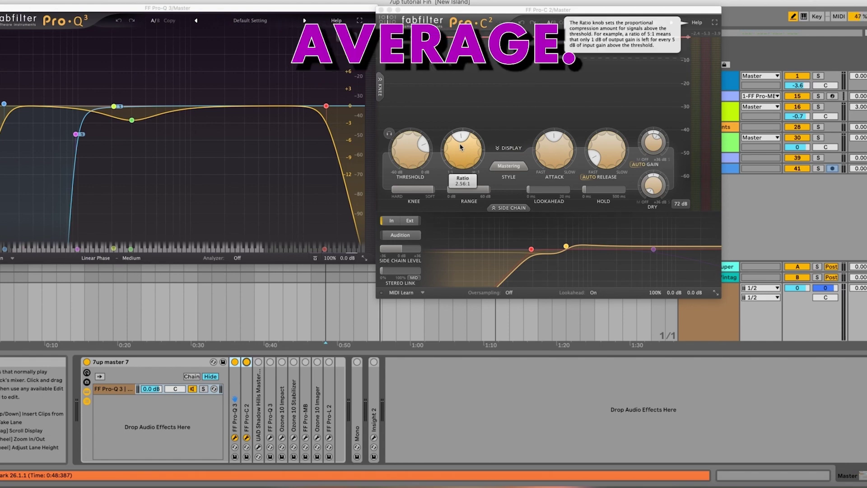
mouse_move(409, 153)
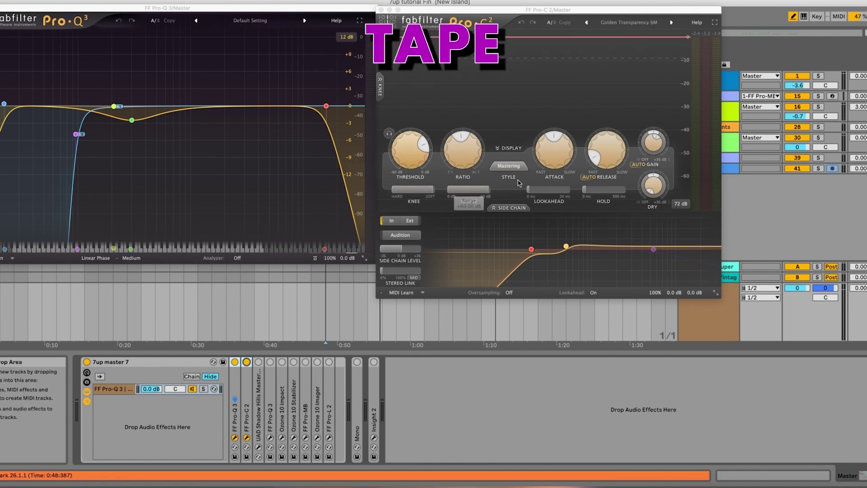
mouse_move(560, 157)
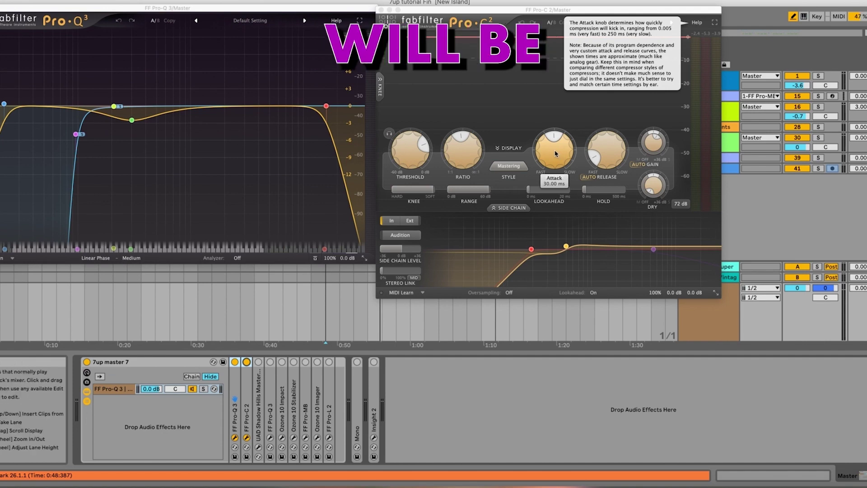
mouse_move(601, 150)
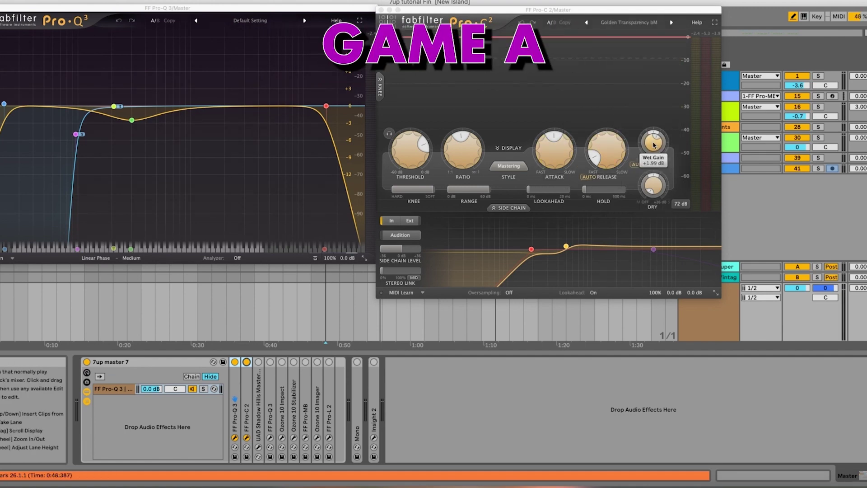
mouse_move(654, 144)
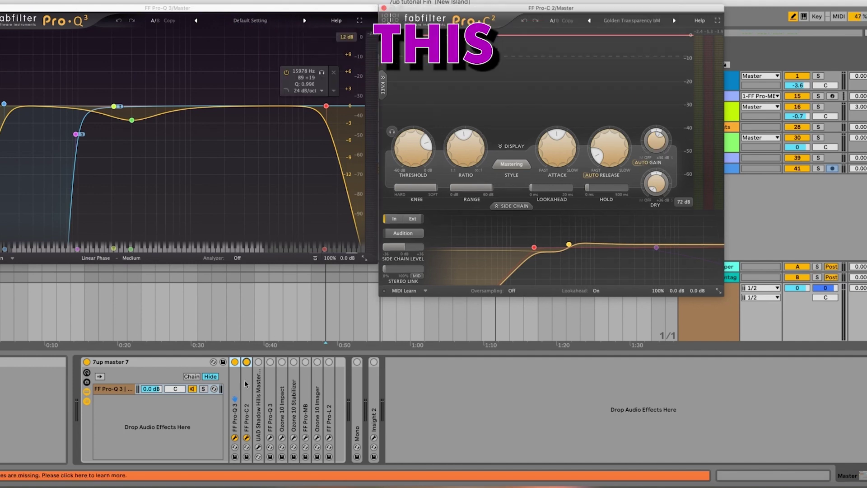
Open the UAD Shadow Hills Mastering Compressor and move its window clear of Pro-C 2's display.
click(258, 446)
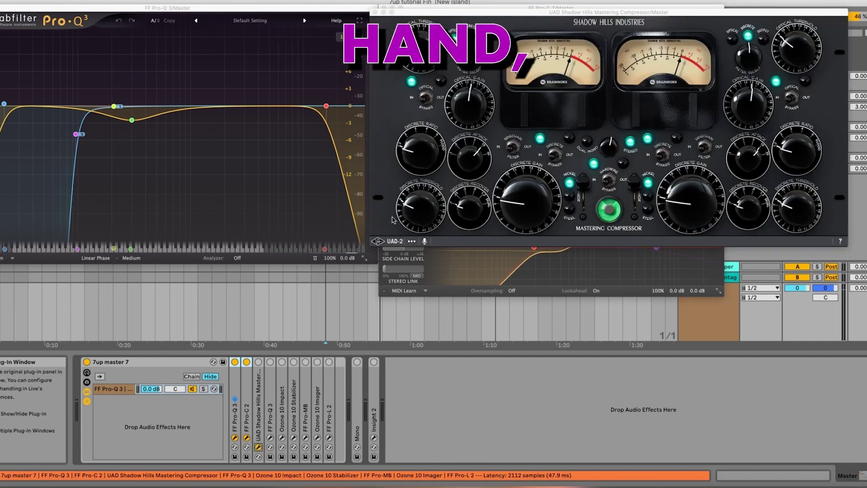
drag(538, 17, 379, 105)
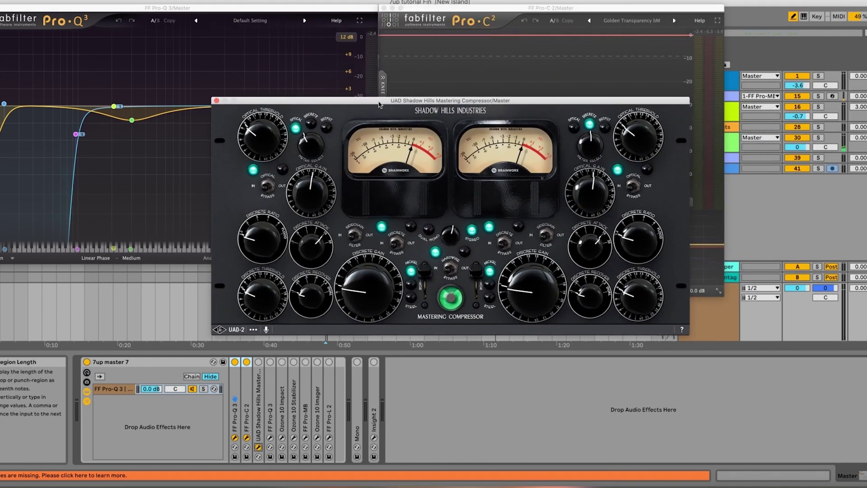
Play the loop and activate the UAD Shadow Hills Mastering Compressor.
key(space)
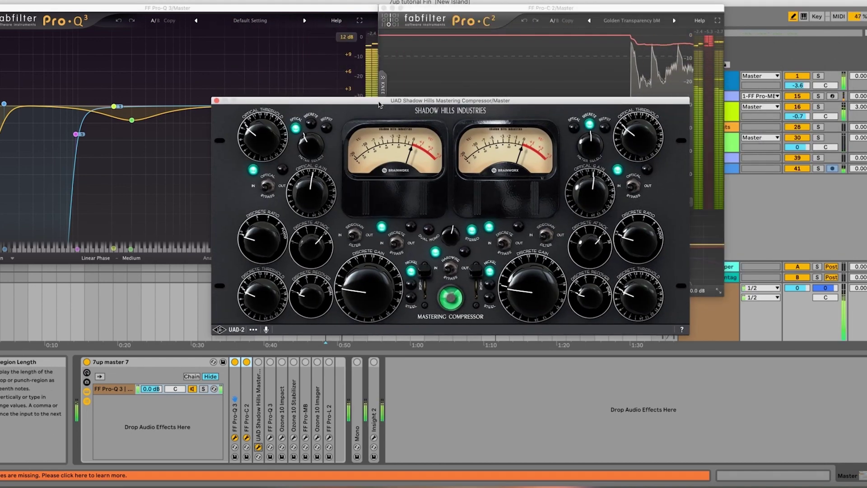
click(258, 363)
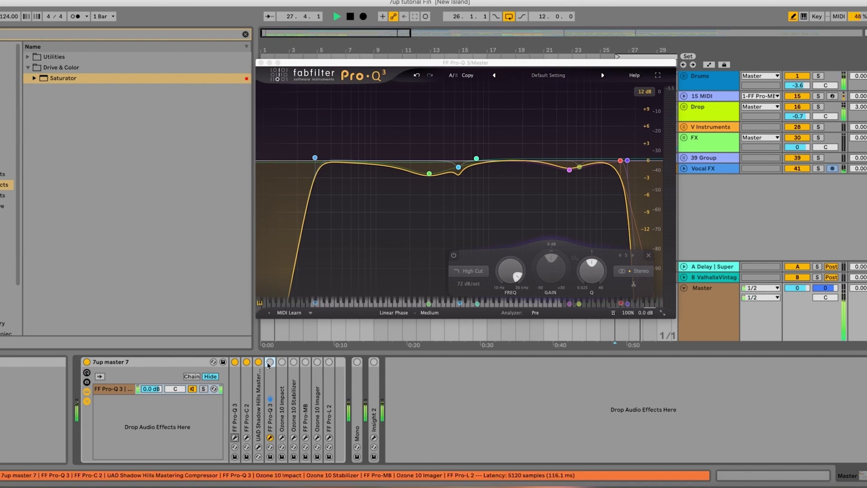
Compare the loop with the second Pro-Q 3 off and on and with the first four plug-ins toggled together, leaving all four active.
click(270, 363)
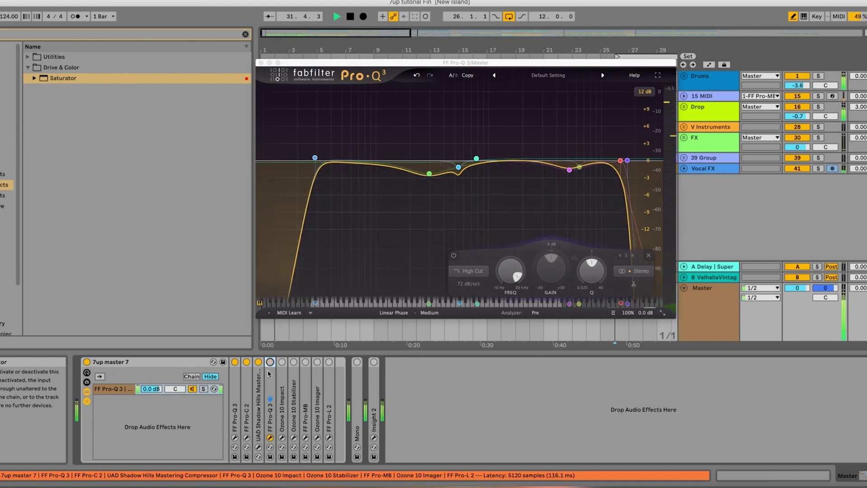
click(271, 362)
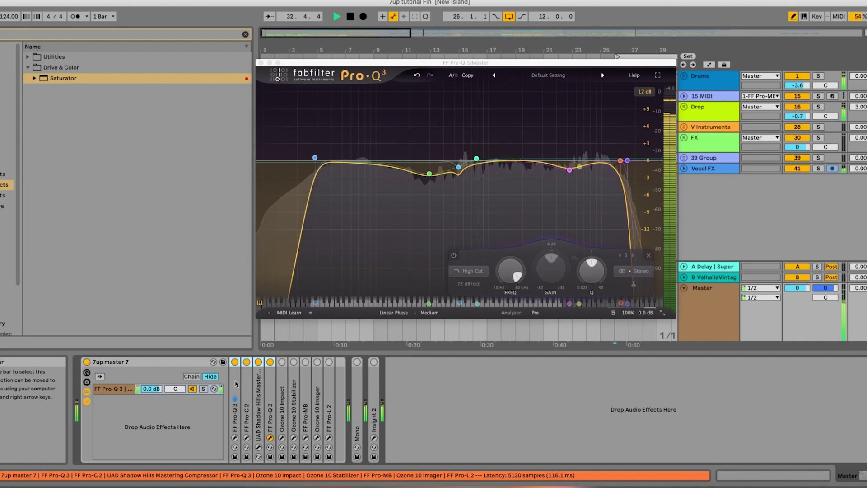
click(235, 363)
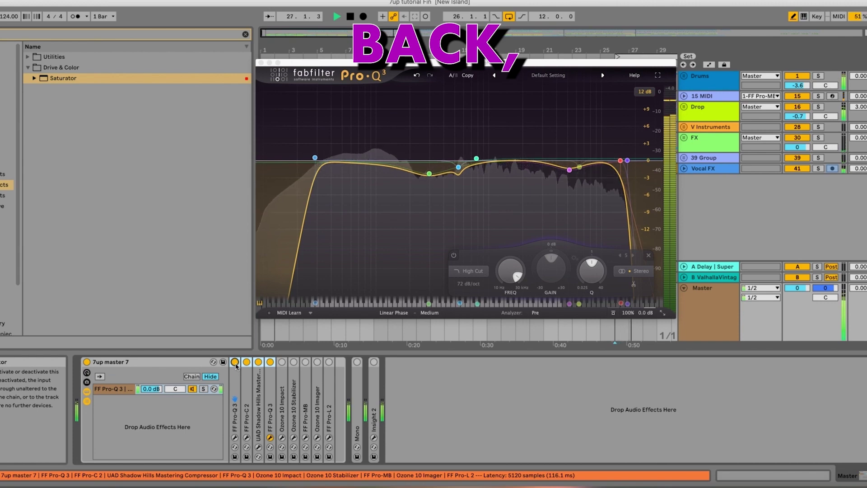
click(235, 362)
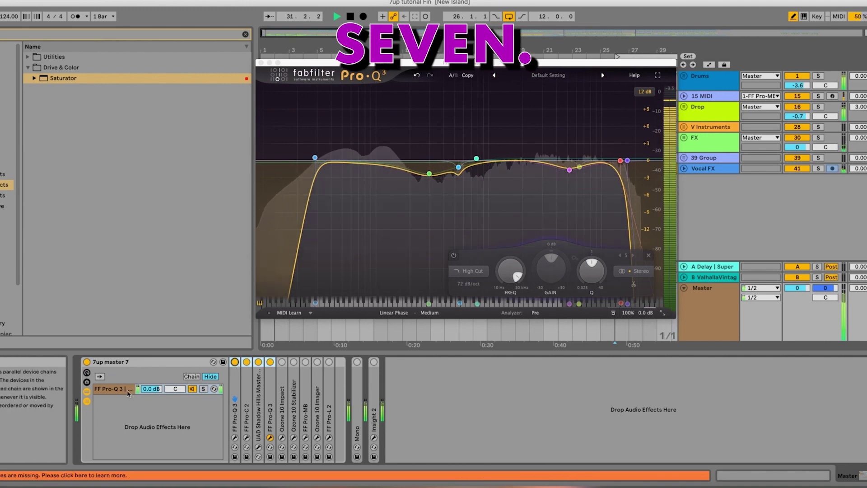
key(space)
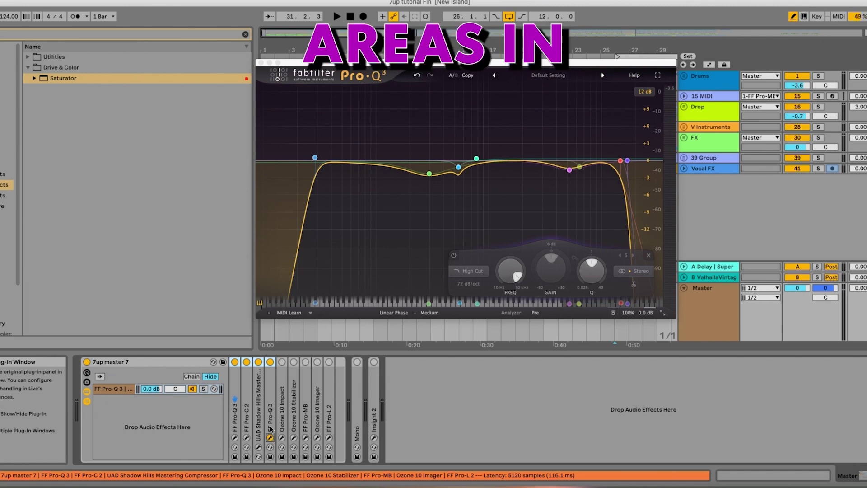
click(270, 438)
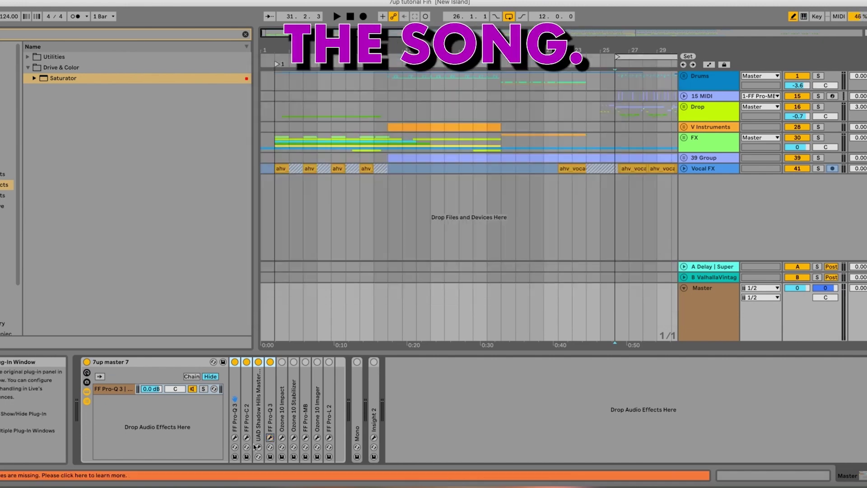
Open Ozone 10 Impact and compare the loop with it off and on, leaving it active.
click(282, 437)
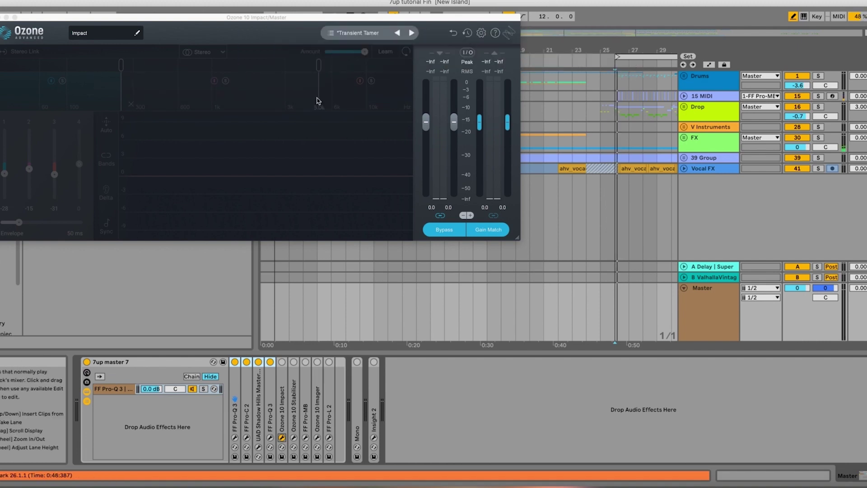
key(space)
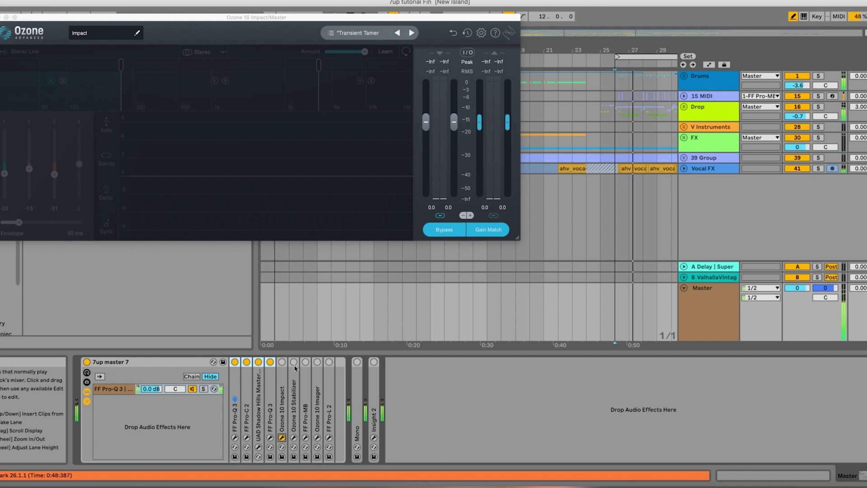
click(282, 362)
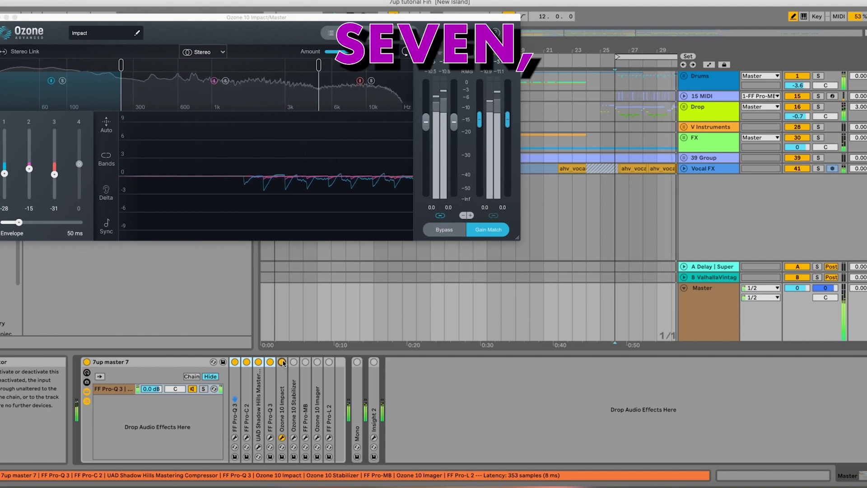
click(283, 364)
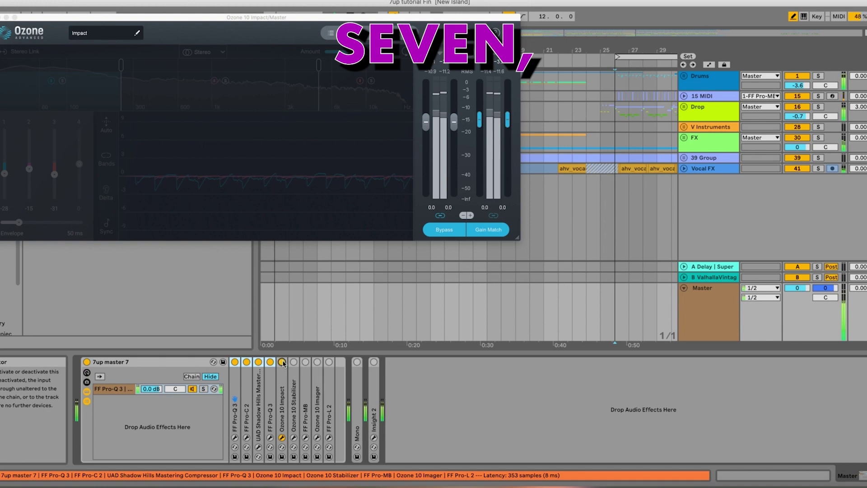
click(283, 364)
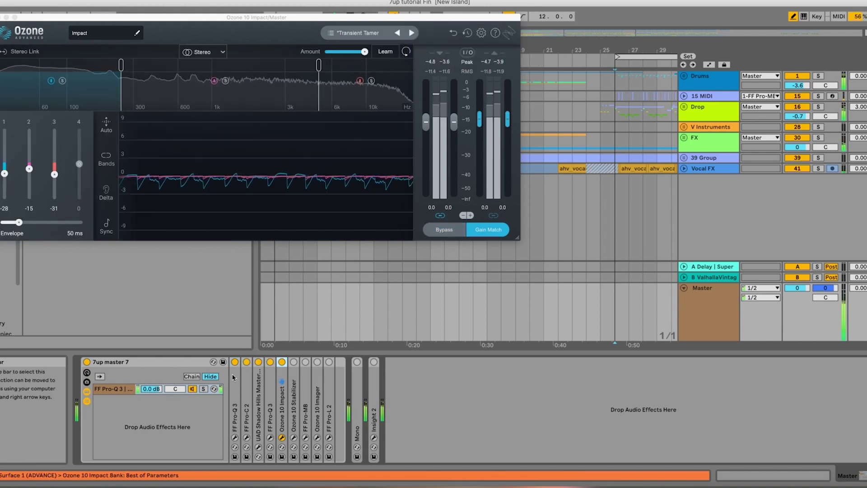
Compare the loop with the first five plug-ins off and on together, and close the Ozone 10 Impact window.
click(283, 363)
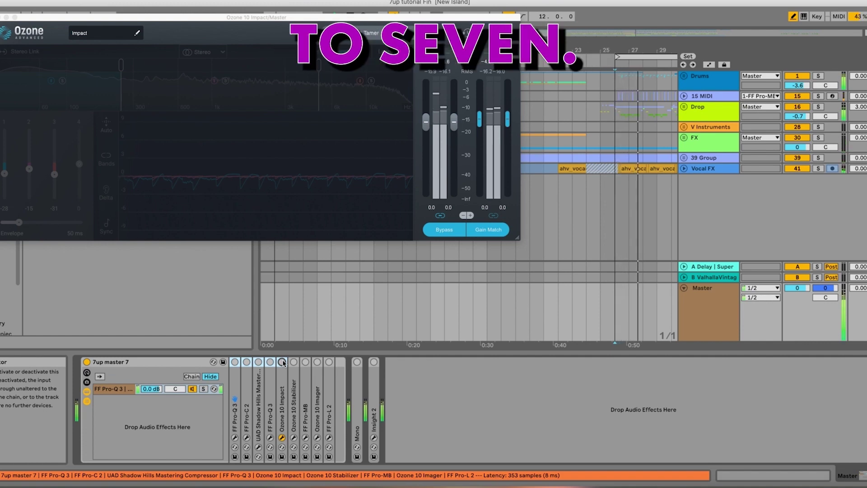
click(283, 362)
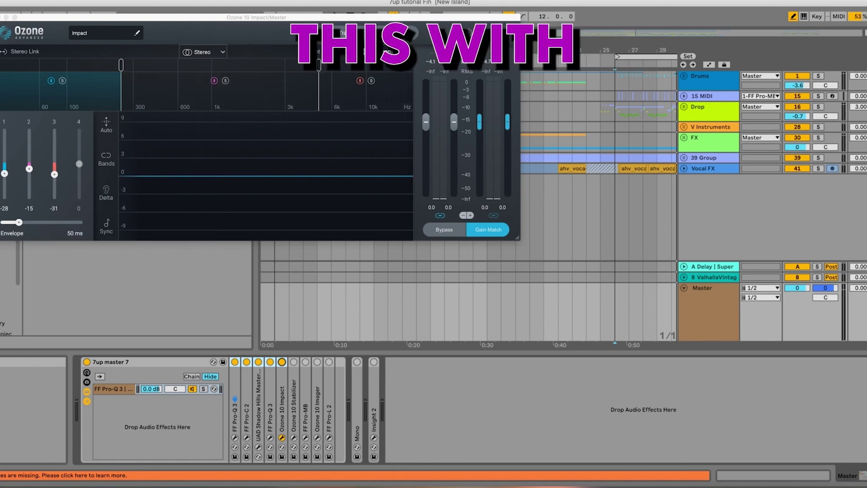
click(5, 17)
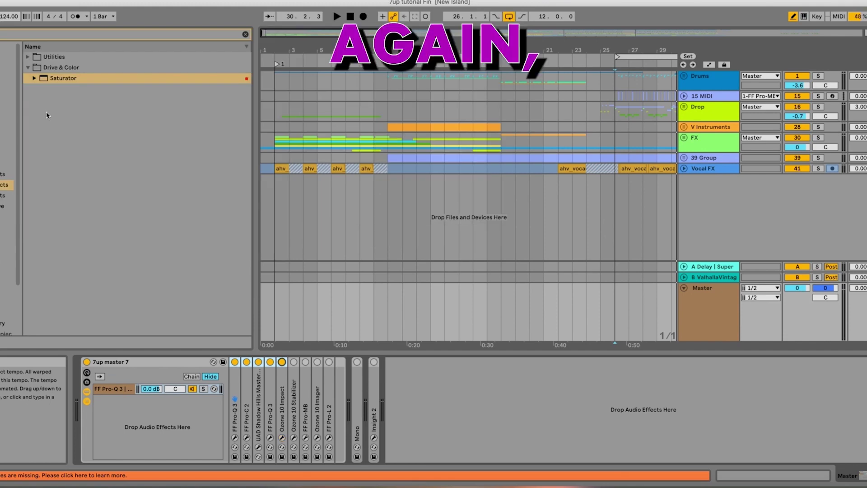
Open Ozone 10 Stabilizer and compare the loop with it off and on, leaving it active with the five plug-ins before it.
click(298, 395)
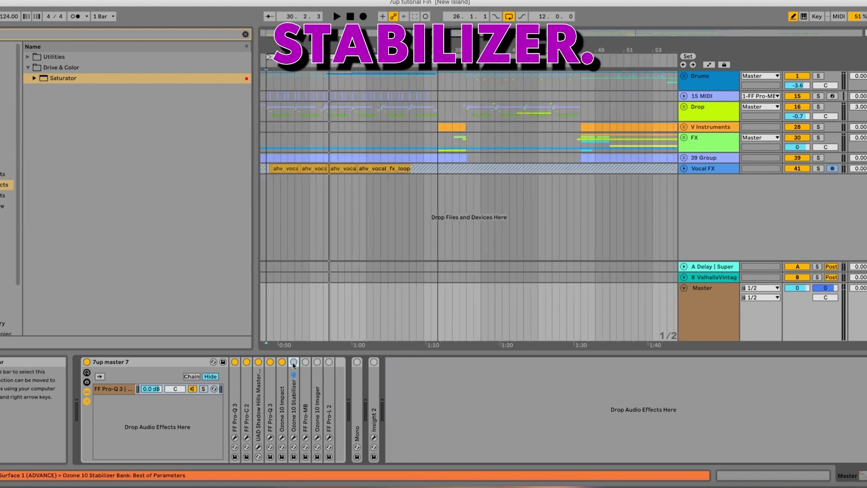
click(294, 437)
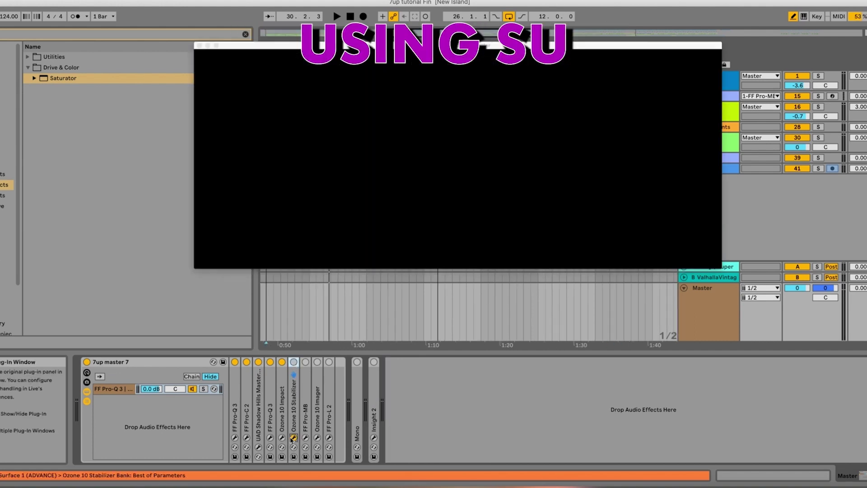
click(294, 362)
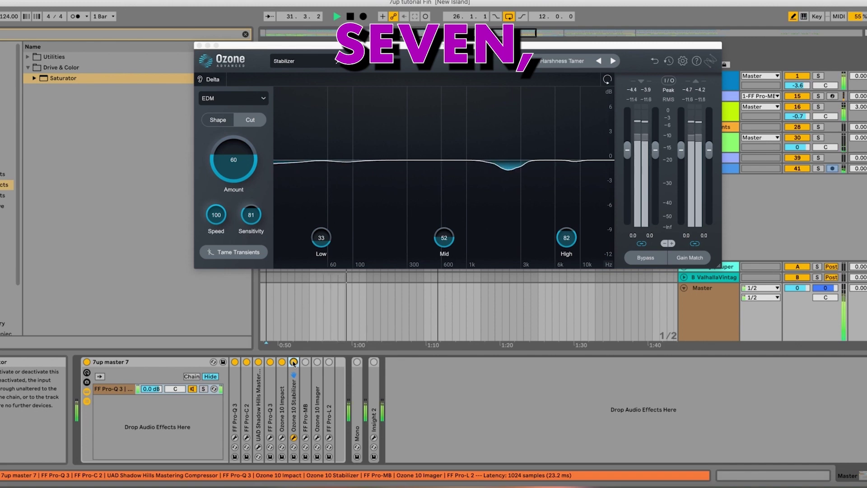
click(293, 363)
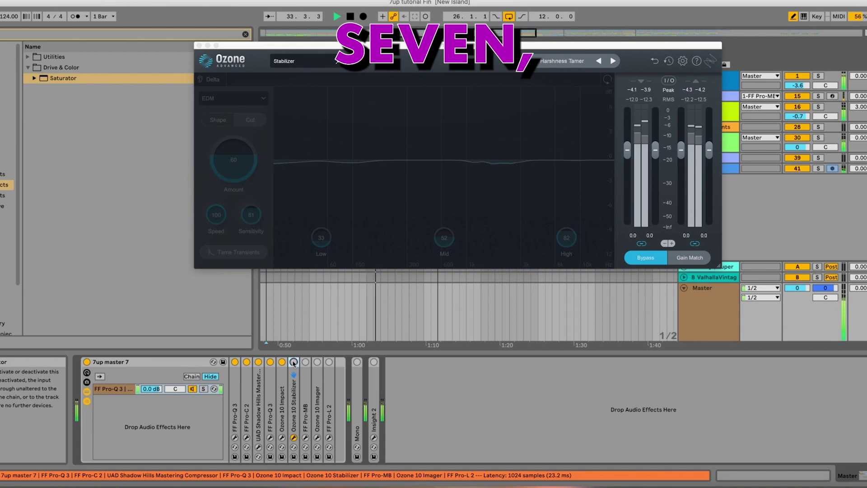
click(294, 362)
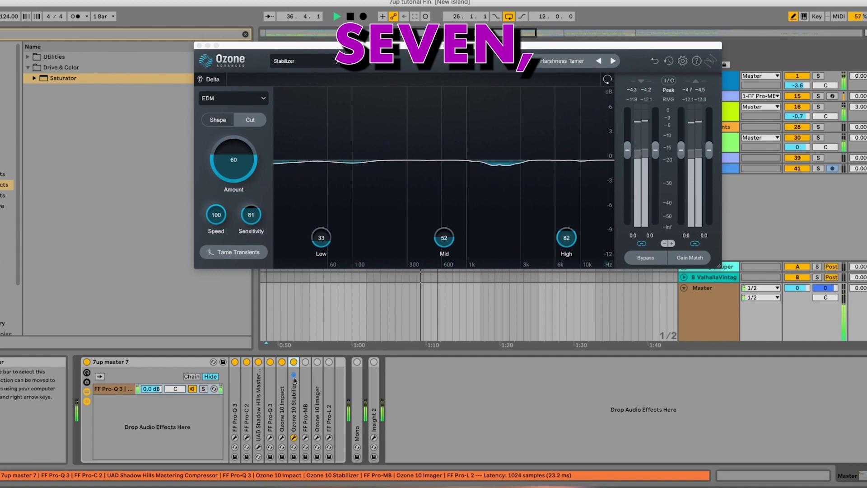
click(294, 362)
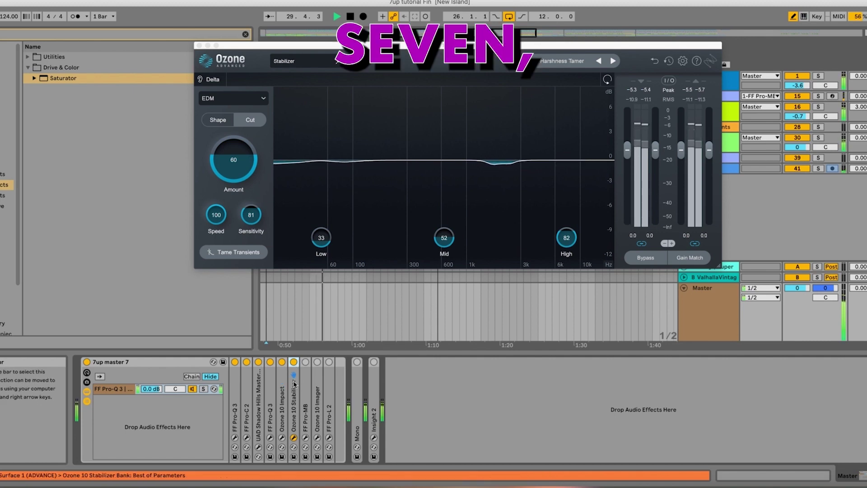
click(294, 363)
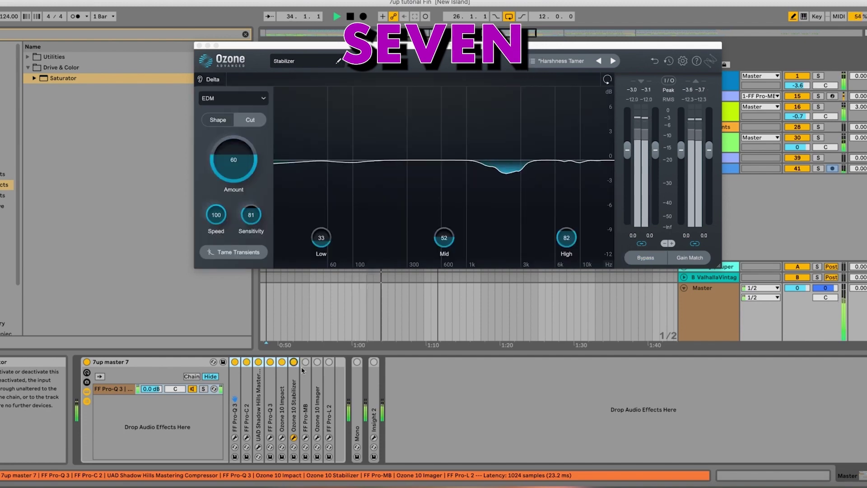
Compare the loop with the narrow 539.94 Hz bell band of the second Pro-Q 3 bypassed and on.
click(282, 407)
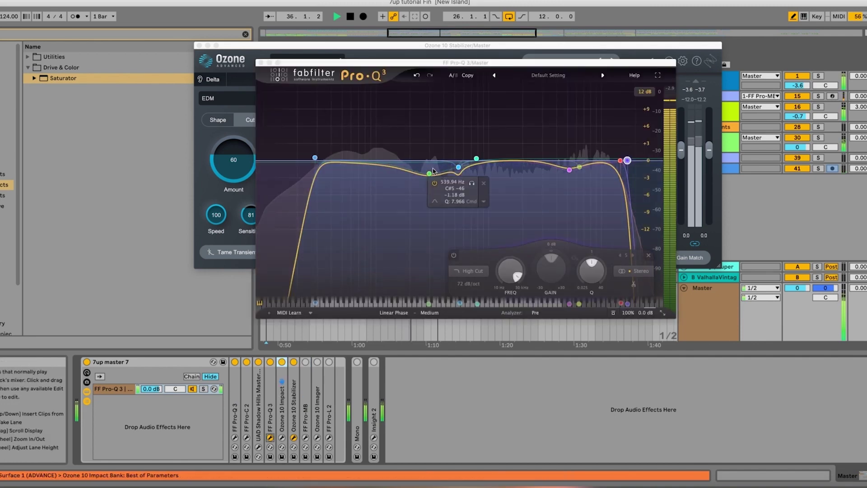
click(459, 169)
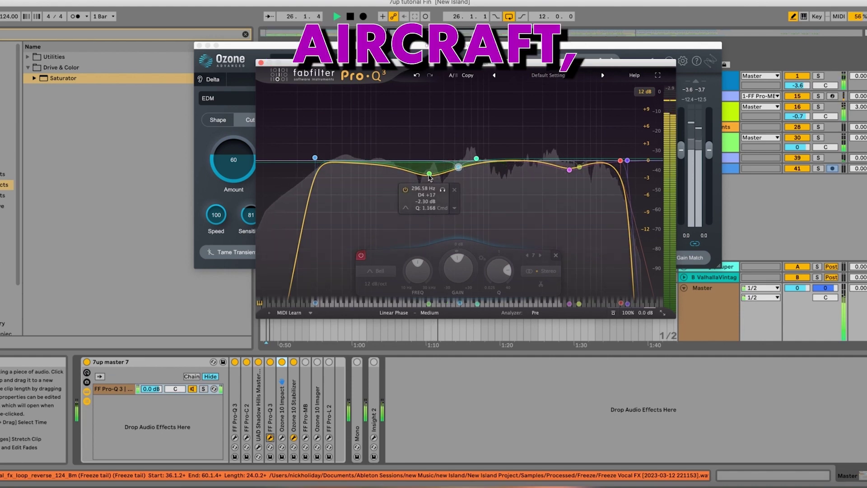
click(362, 255)
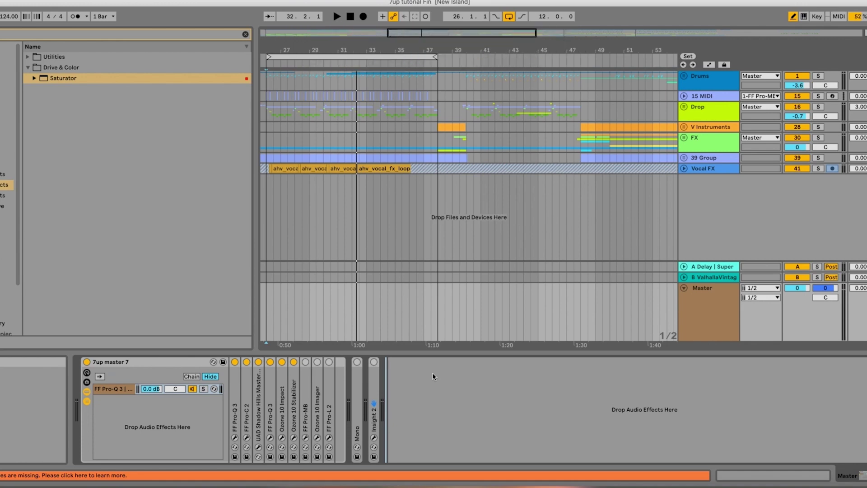
Open Pro-MB and compare the loop with it off and on, leaving the plug-in active.
click(306, 435)
click(305, 437)
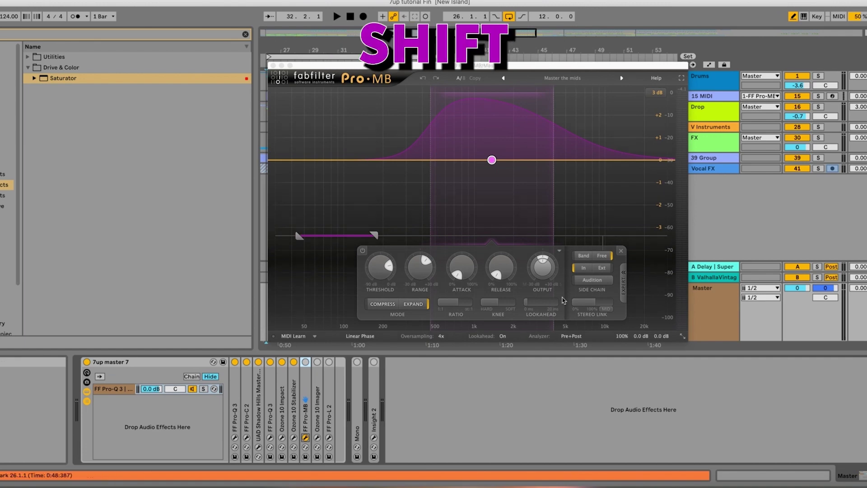
click(587, 281)
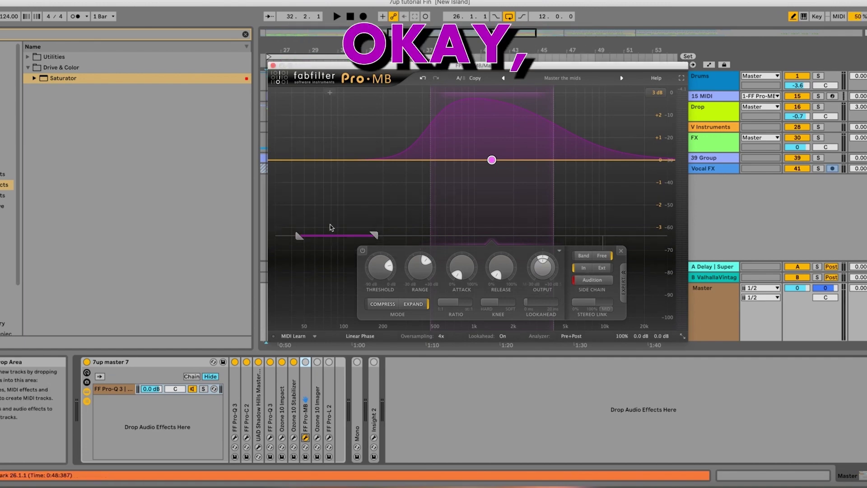
key(space)
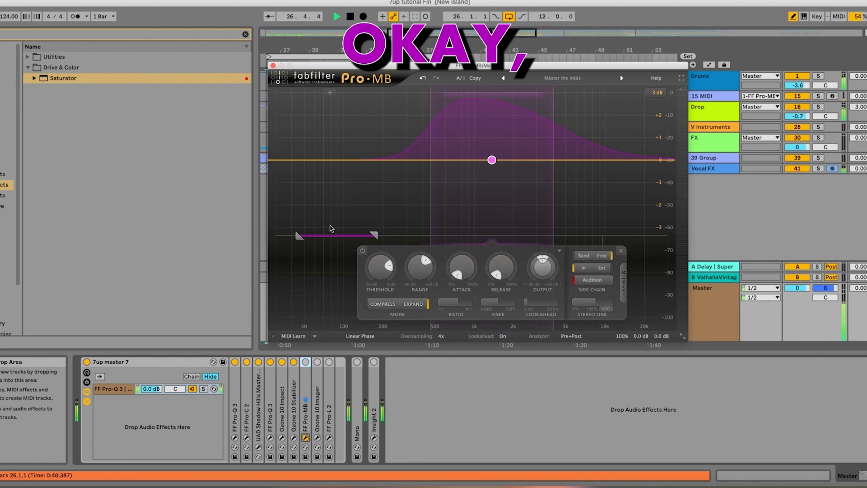
click(305, 362)
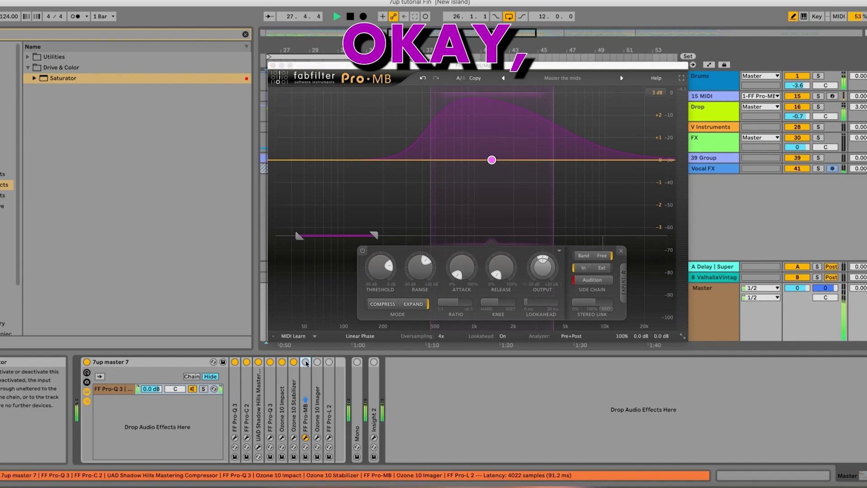
click(594, 280)
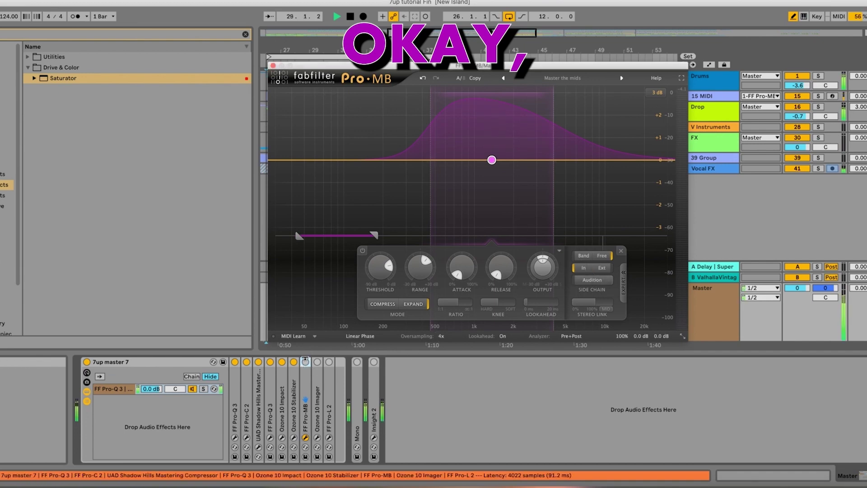
click(306, 363)
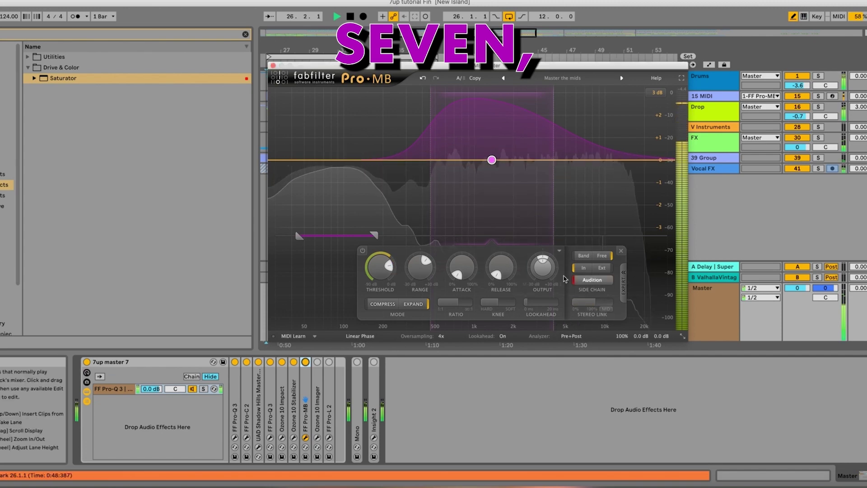
Audition the side chain of the Pro-MB mid band during the loop, switch auditioning off and stop playback.
click(596, 281)
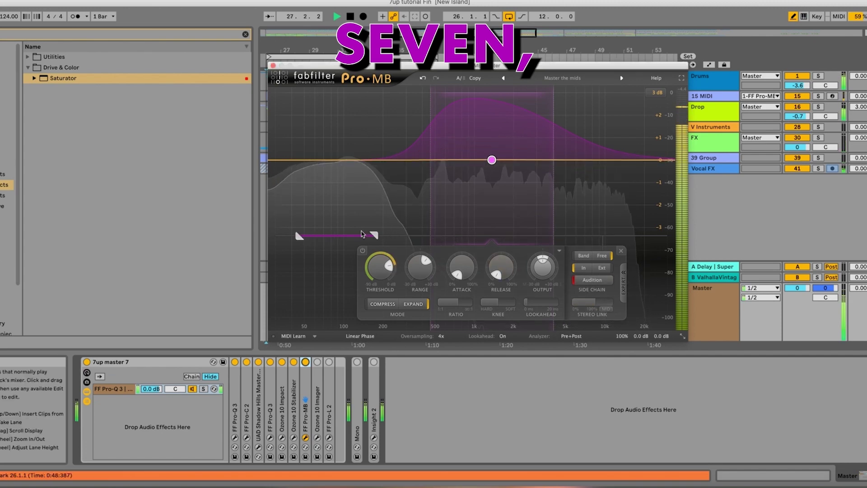
click(592, 281)
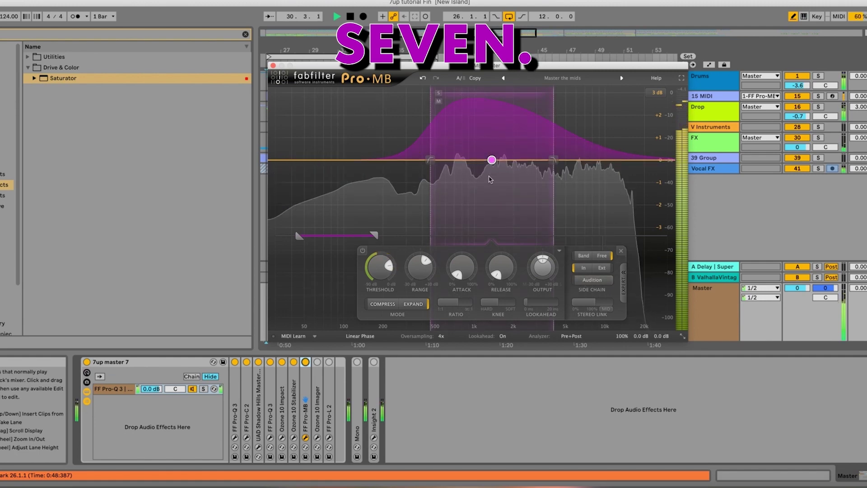
key(space)
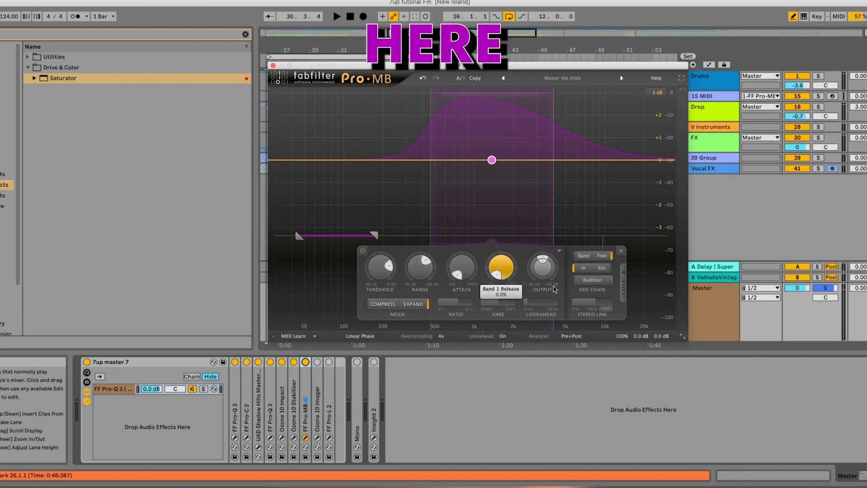
Close Pro-MB with side-chain auditioning switched on, and open Ozone 10 Imager to hear the loop with the Imager off.
click(592, 280)
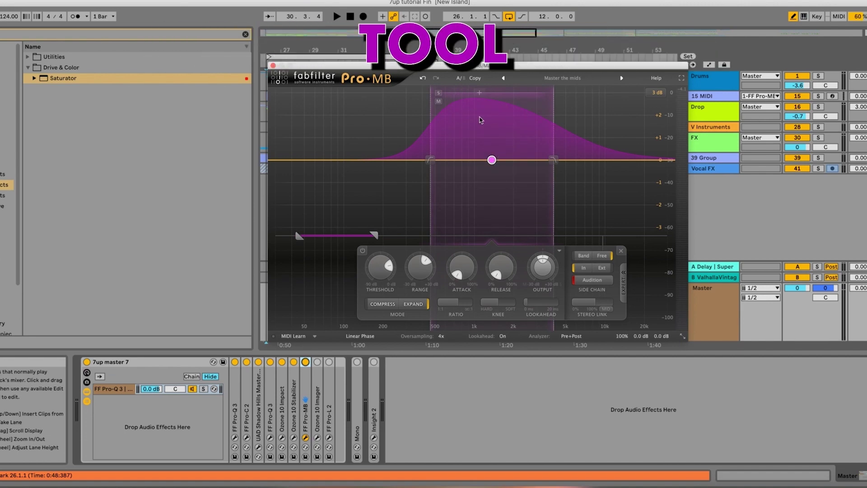
click(274, 67)
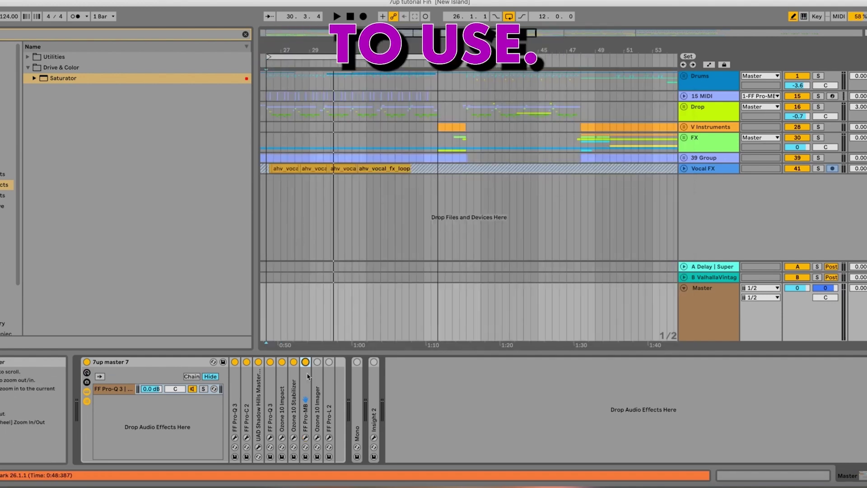
click(317, 424)
click(318, 438)
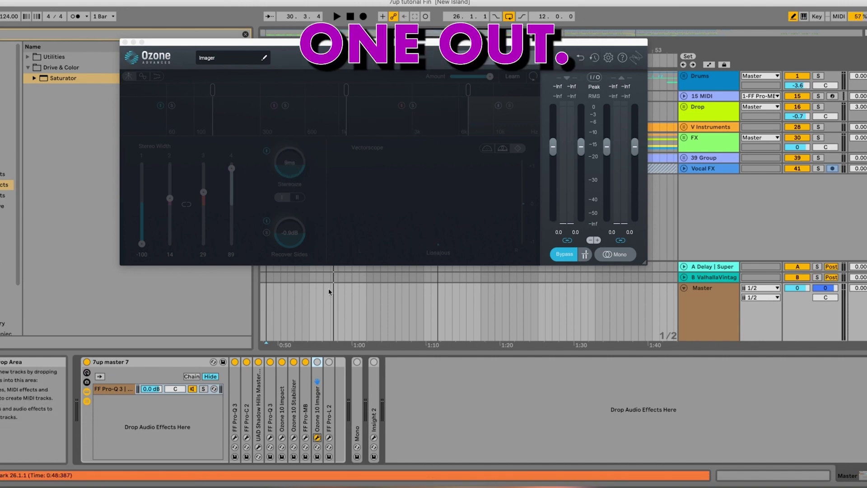
key(space)
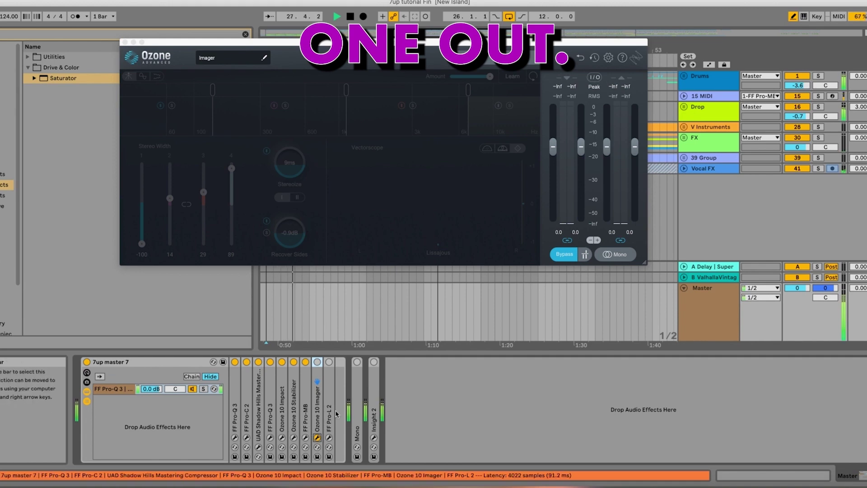
Reopen Pro-MB during the loop, make sure the mid band's side-chain auditioning is off, and close the plug-in.
click(306, 437)
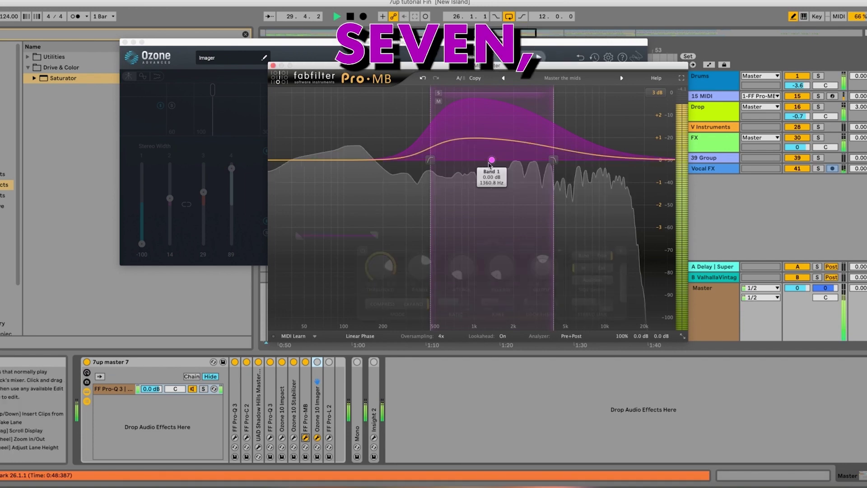
click(492, 160)
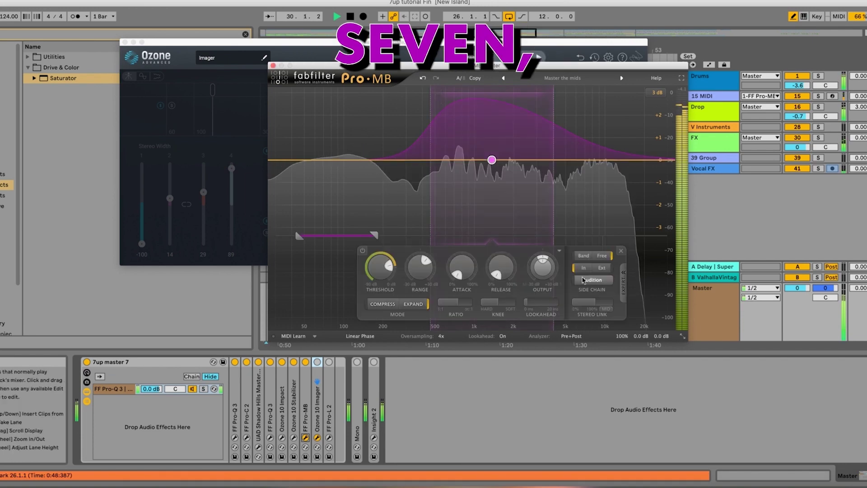
click(273, 66)
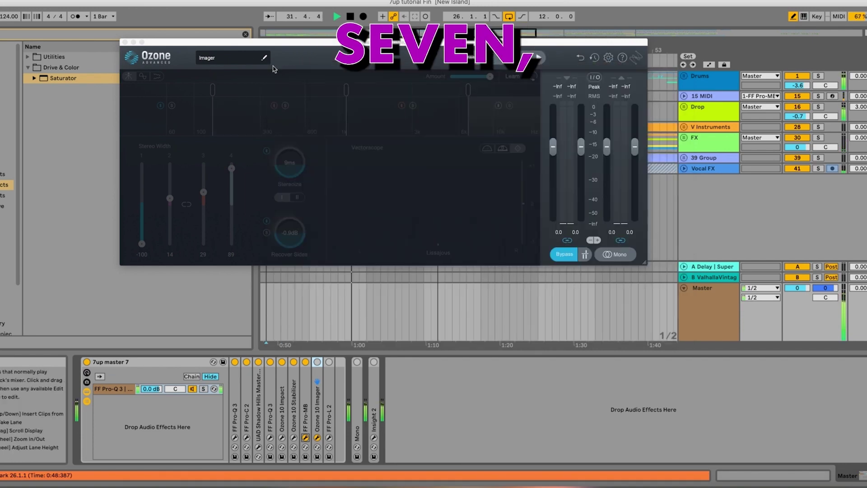
Activate Ozone 10 Imager in the mastering rack and compare the loop with it on.
click(317, 362)
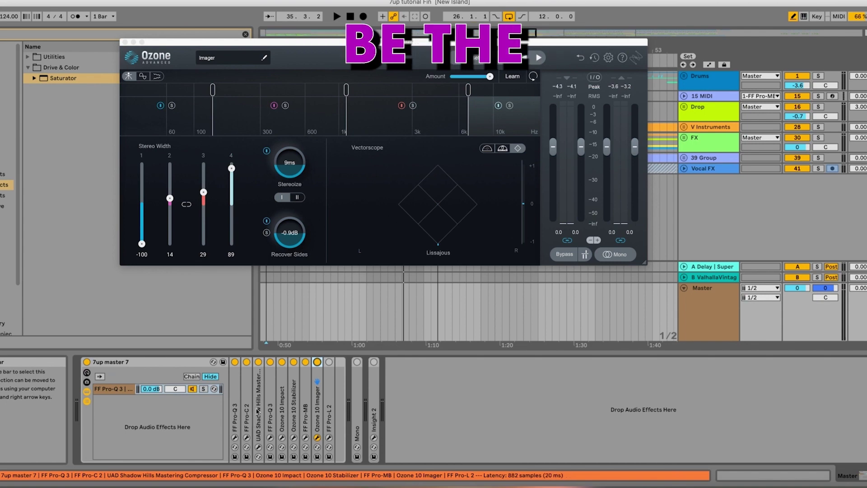
click(270, 407)
click(320, 417)
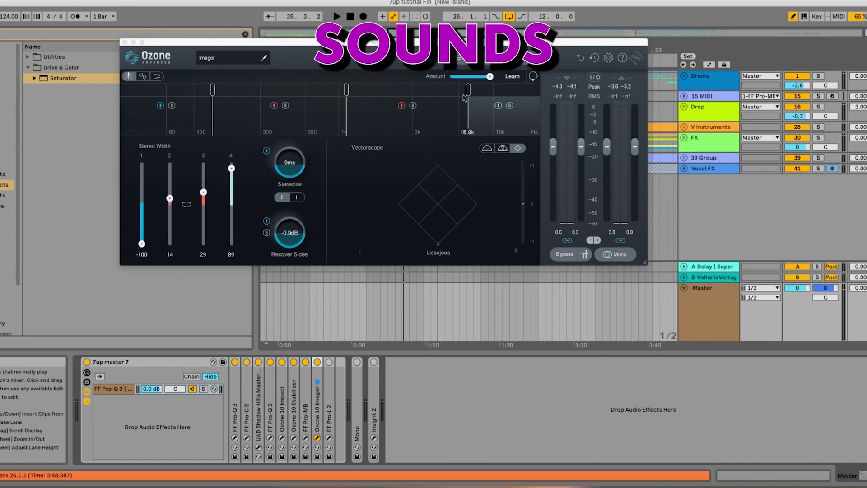
During loop playback, move the Imager's highest crossover to about 11.7 kHz and nudge the crossover near 1 kHz.
key(space)
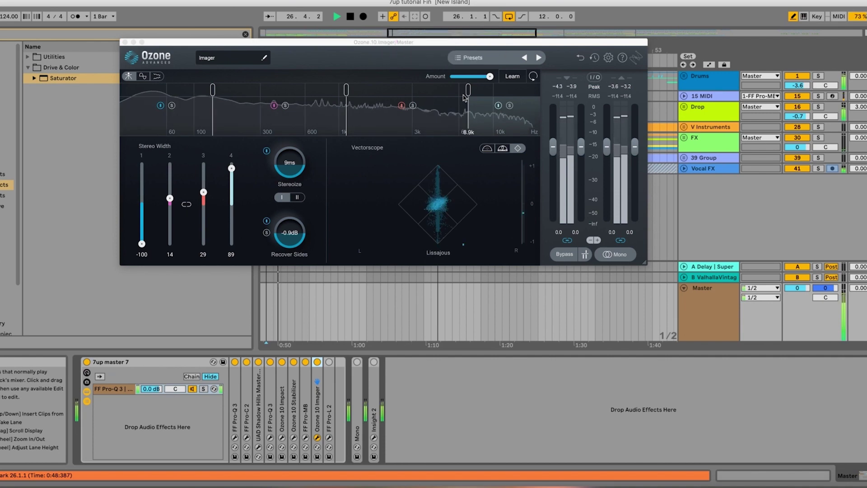
drag(468, 90, 512, 90)
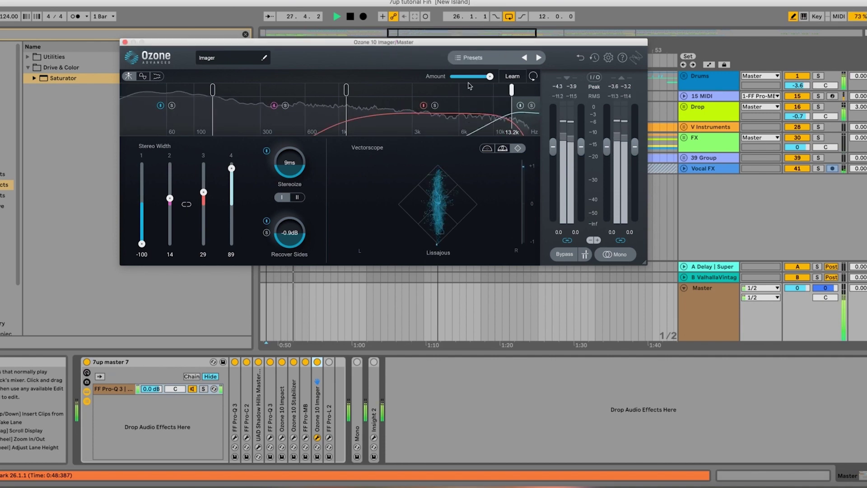
mouse_move(346, 90)
mouse_down()
mouse_move(301, 104)
mouse_move(467, 96)
mouse_move(347, 92)
mouse_up()
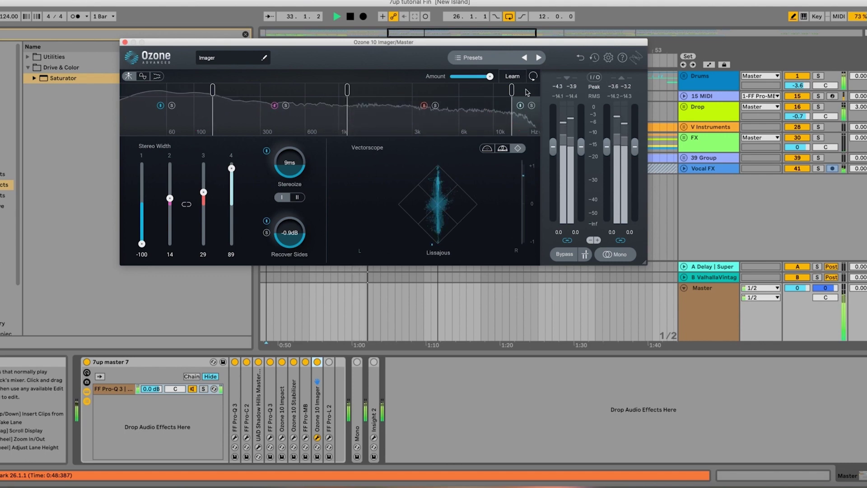
mouse_move(512, 93)
mouse_down()
mouse_move(465, 103)
mouse_move(505, 101)
mouse_up()
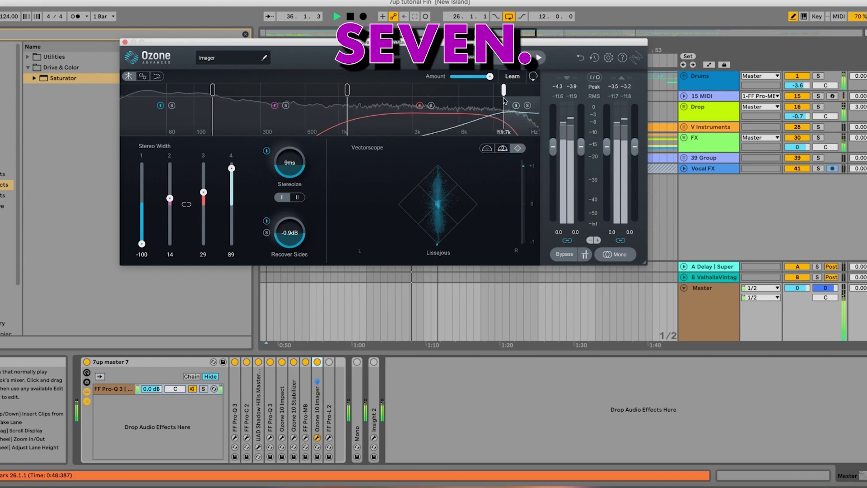
key(space)
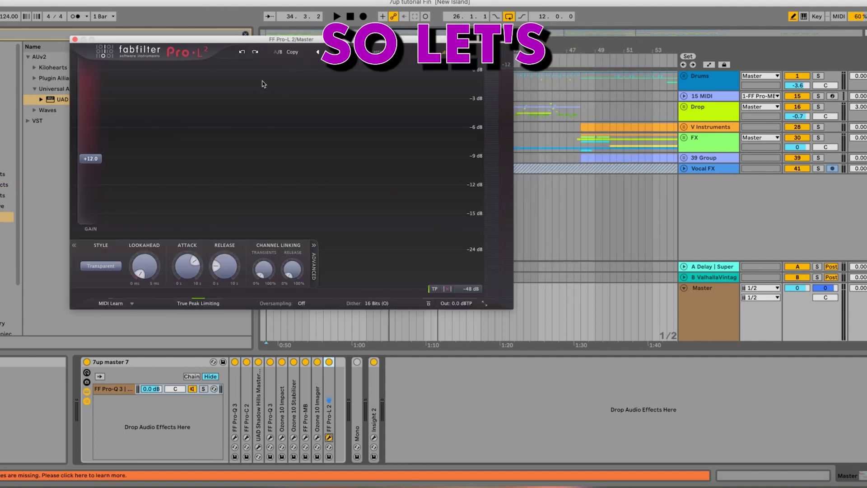
Arrange Pro-L 2 beside the Insight 2 loudness meters, dismiss Insight's layout presets and play the loop.
drag(287, 43, 296, 68)
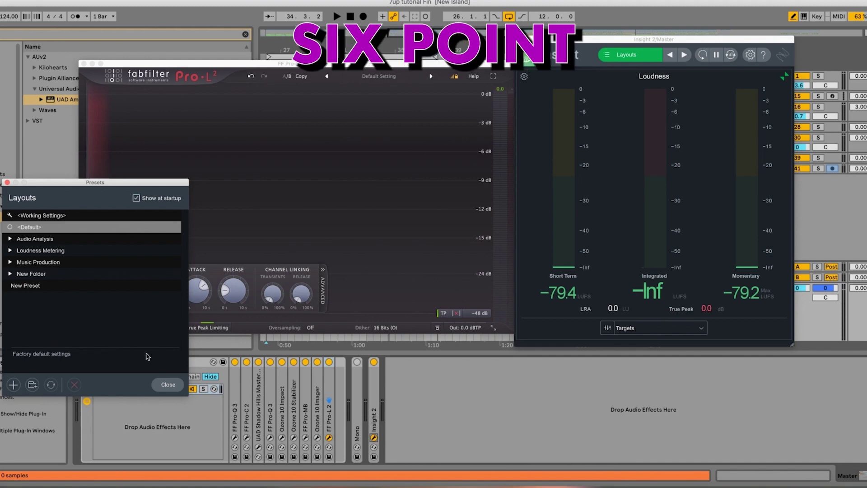
click(165, 384)
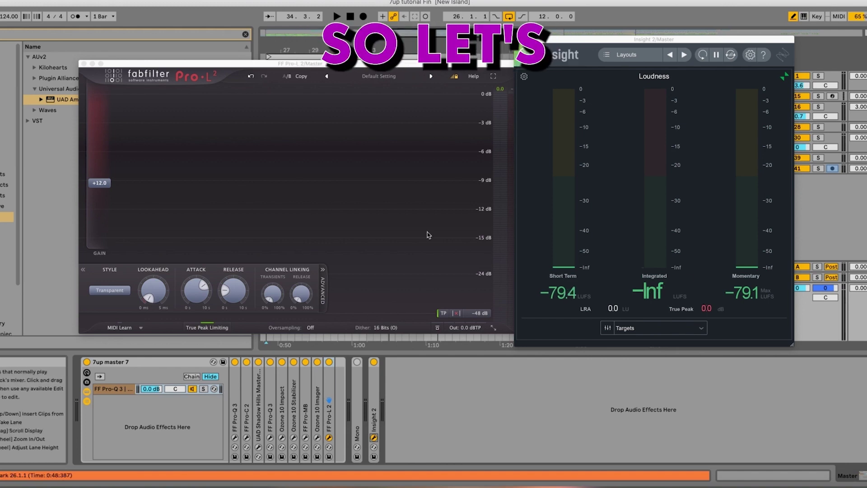
key(space)
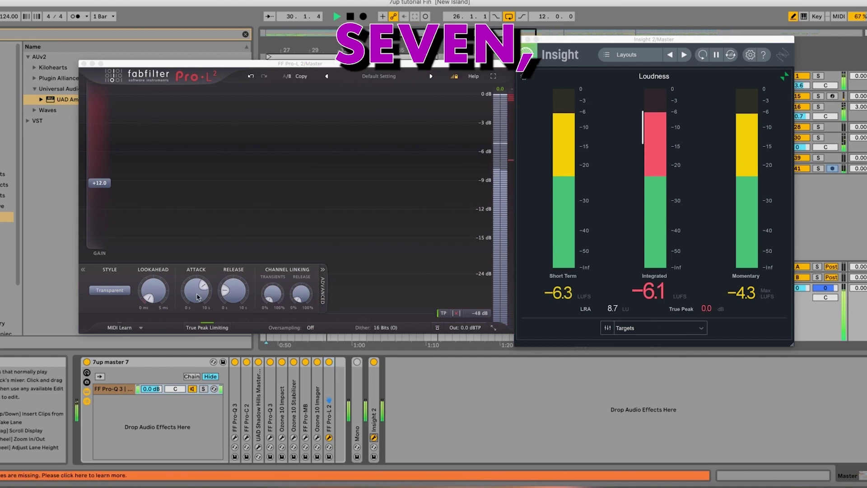
Try the Pro-L 2 attack at about 5587.6 ms and about 11.6 ms during playback, and undo the change.
mouse_move(197, 298)
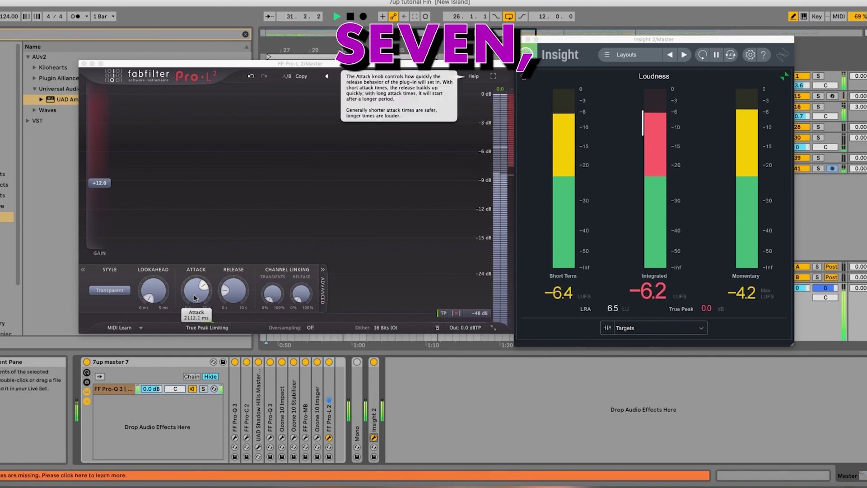
drag(195, 298, 197, 283)
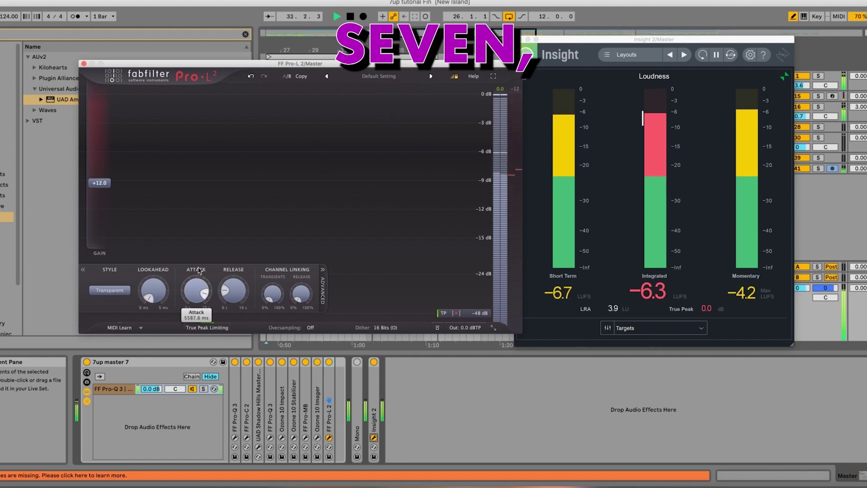
drag(199, 271, 183, 346)
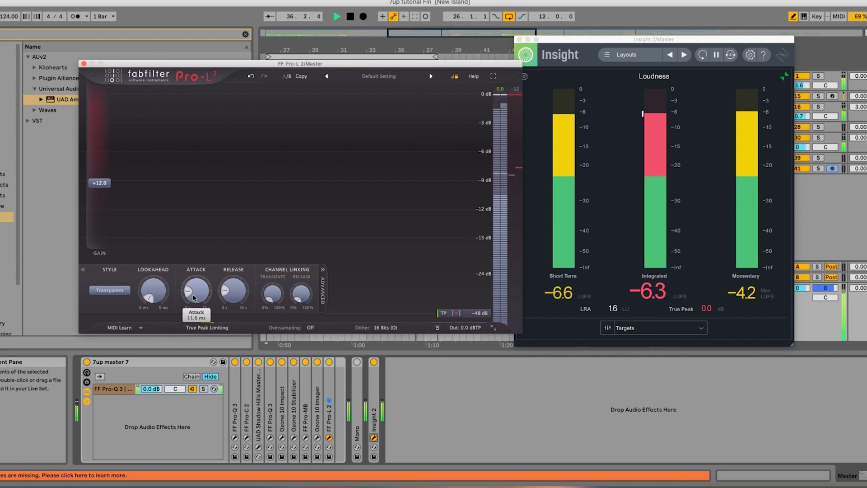
click(252, 78)
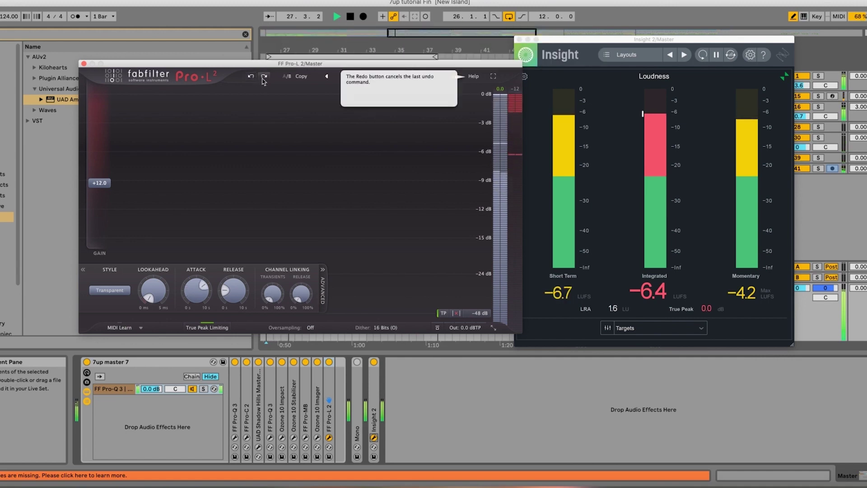
click(264, 79)
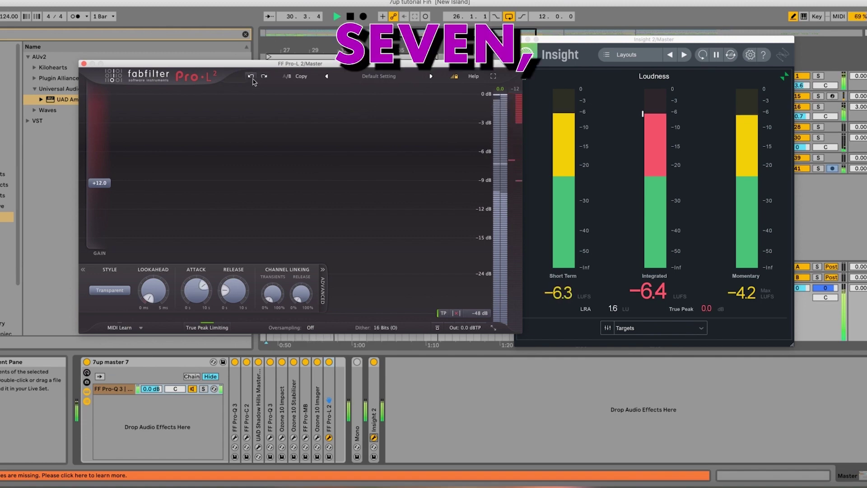
Try the Pro-L 2 release at its minimum and at its maximum during playback, undoing each change.
drag(242, 291, 242, 340)
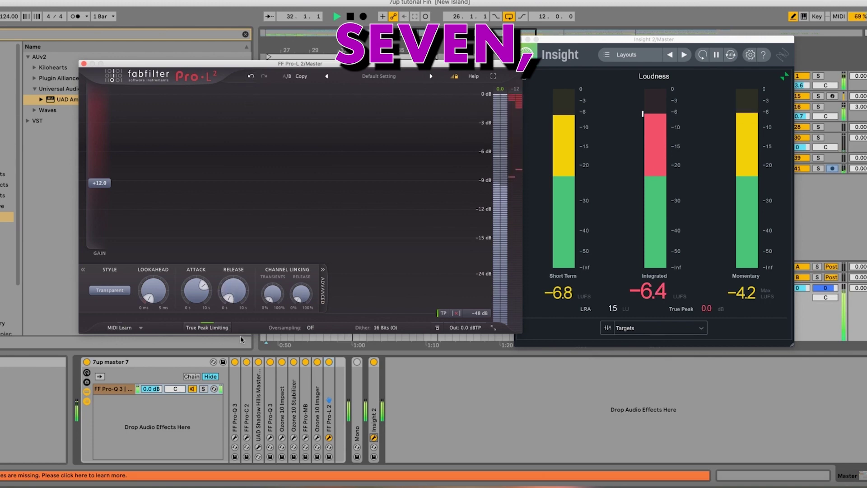
click(252, 77)
mouse_move(239, 298)
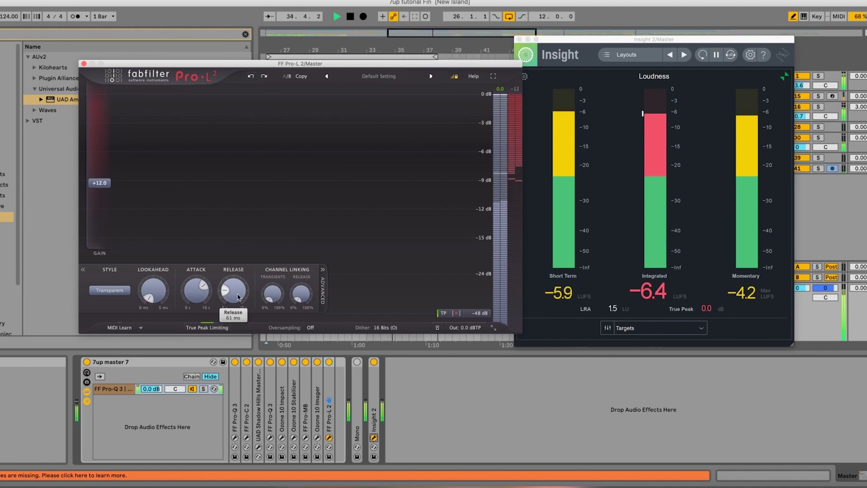
drag(244, 216, 254, 122)
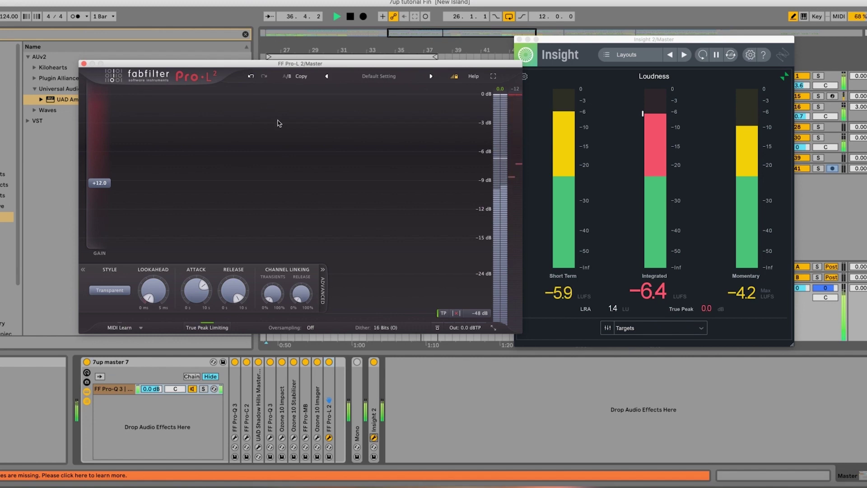
click(252, 77)
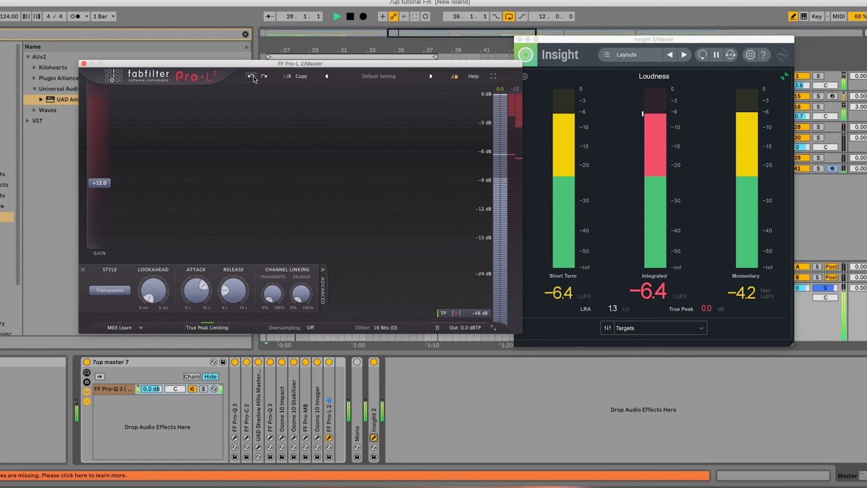
mouse_move(237, 295)
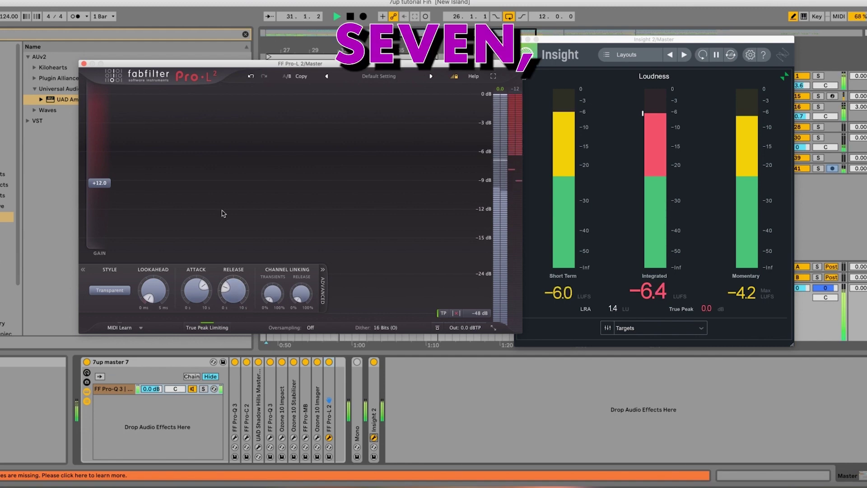
Try a Pro-L 2 lookahead of about 2.40 ms during the loop and undo the change.
mouse_move(201, 290)
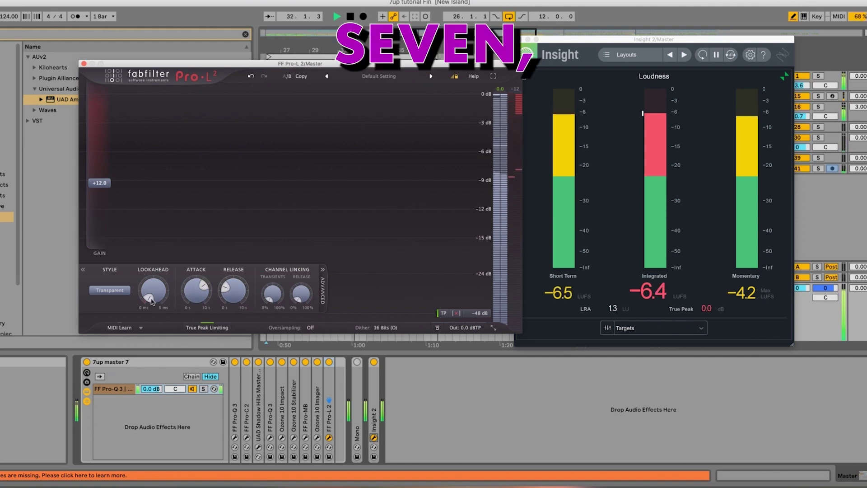
drag(150, 295, 151, 282)
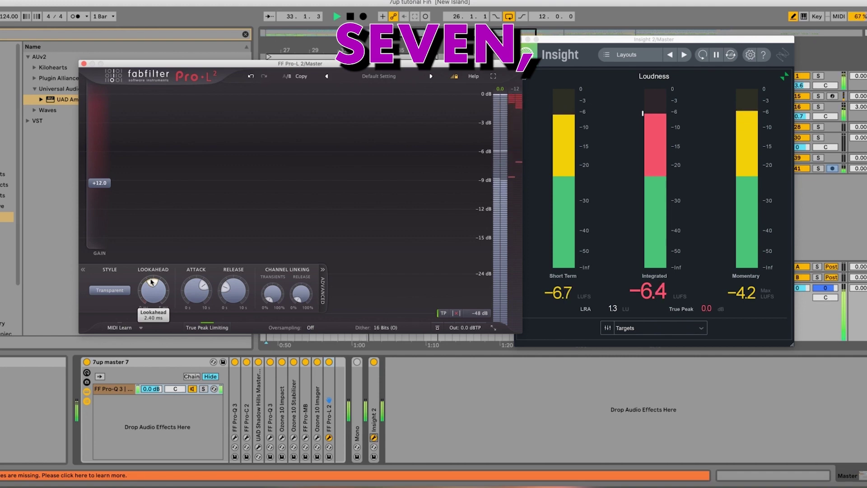
click(250, 78)
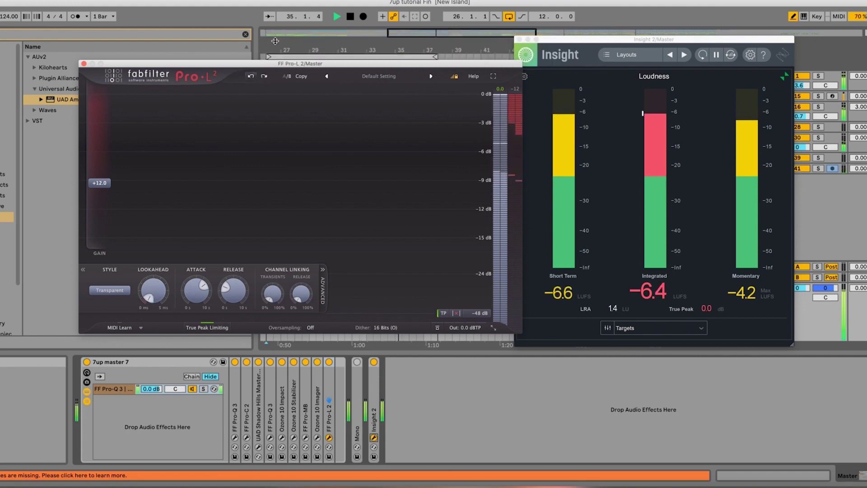
Try the Dynamic and Punchy limiting styles in Pro-L 2 during playback and return the style to Transparent.
click(112, 291)
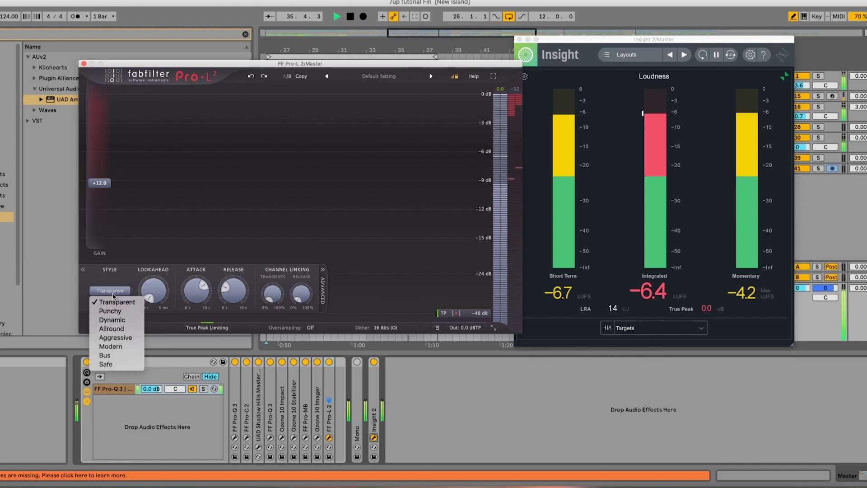
click(111, 320)
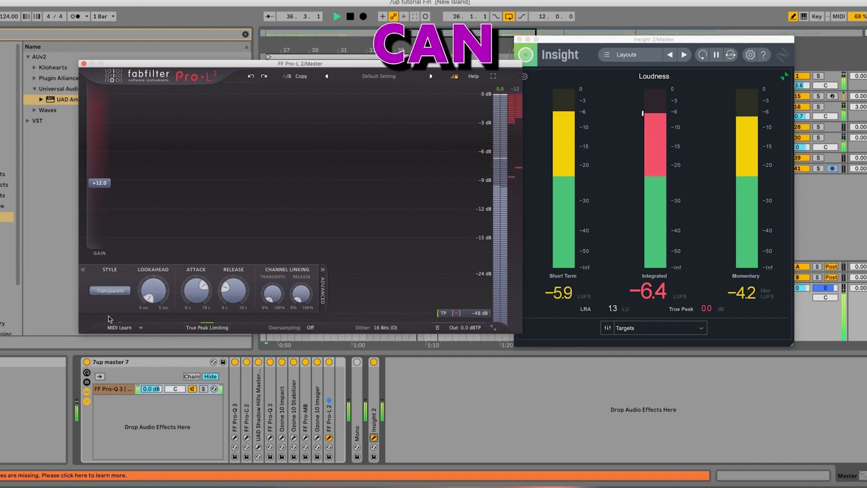
click(116, 293)
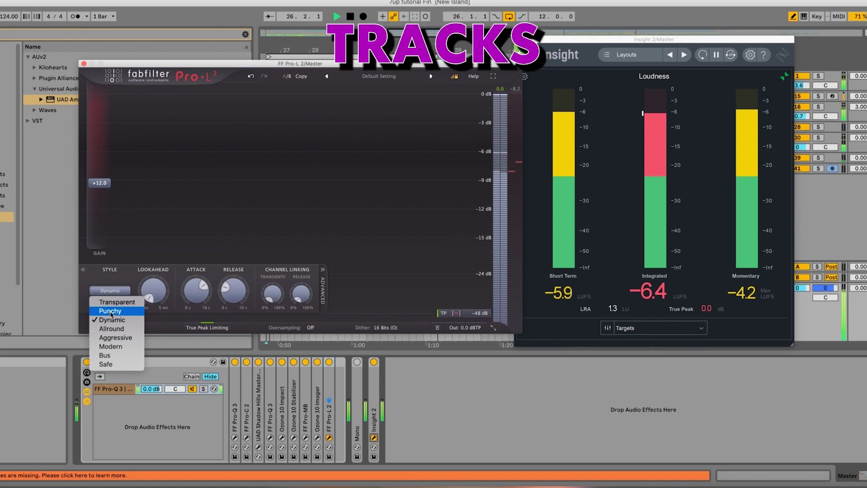
click(111, 312)
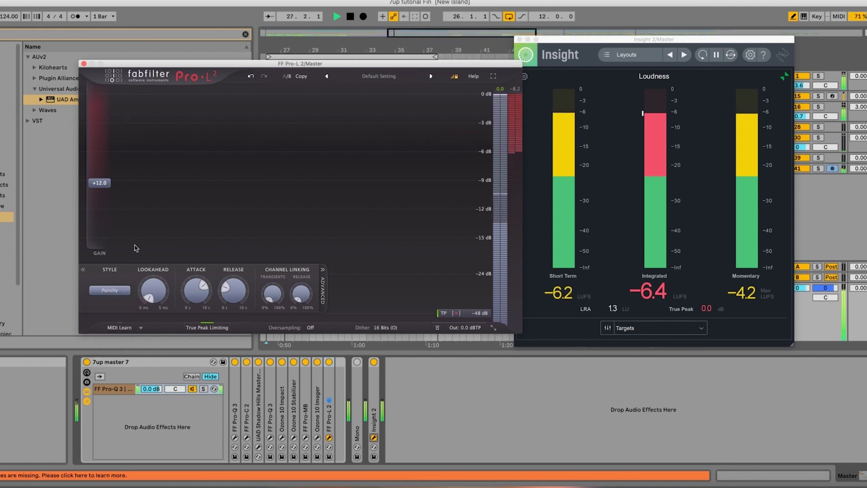
click(124, 293)
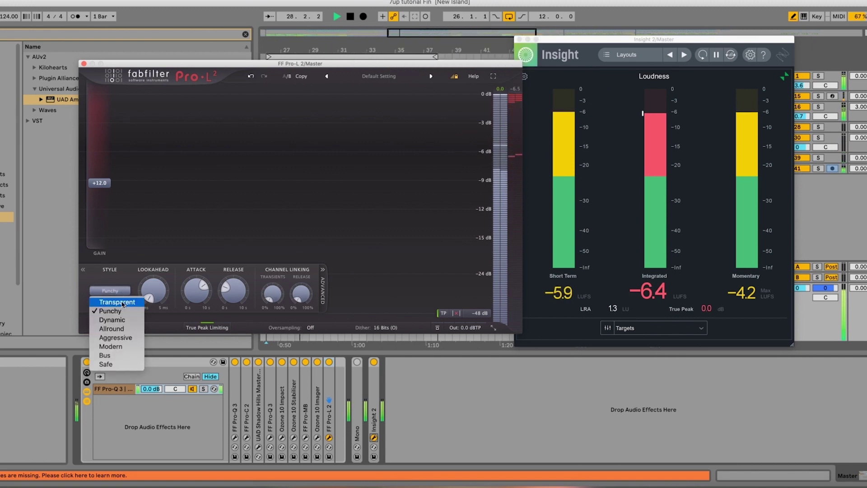
click(123, 304)
mouse_move(152, 293)
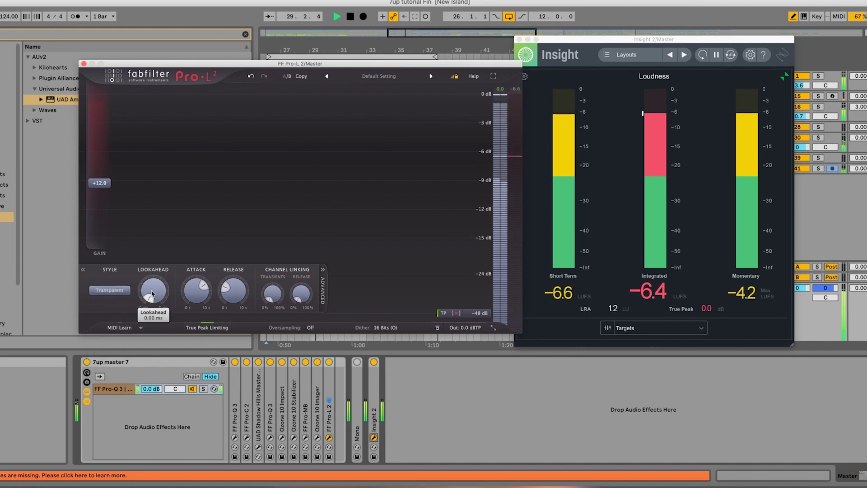
drag(152, 293, 152, 292)
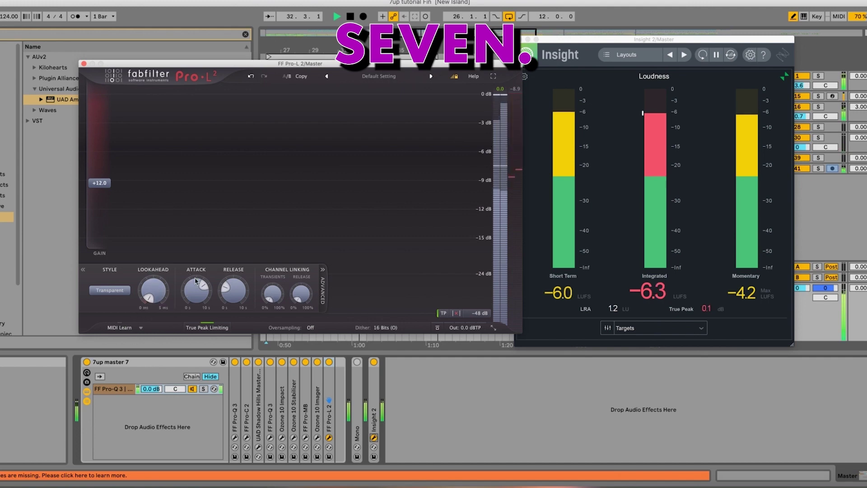
key(space)
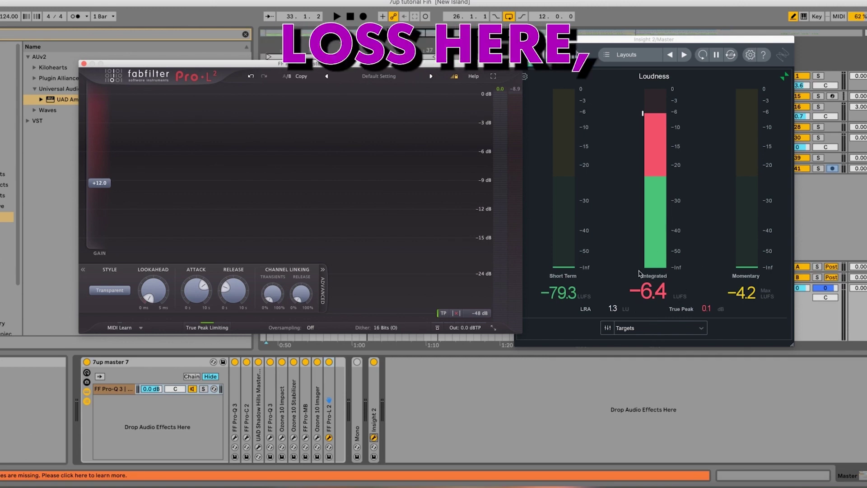
click(374, 429)
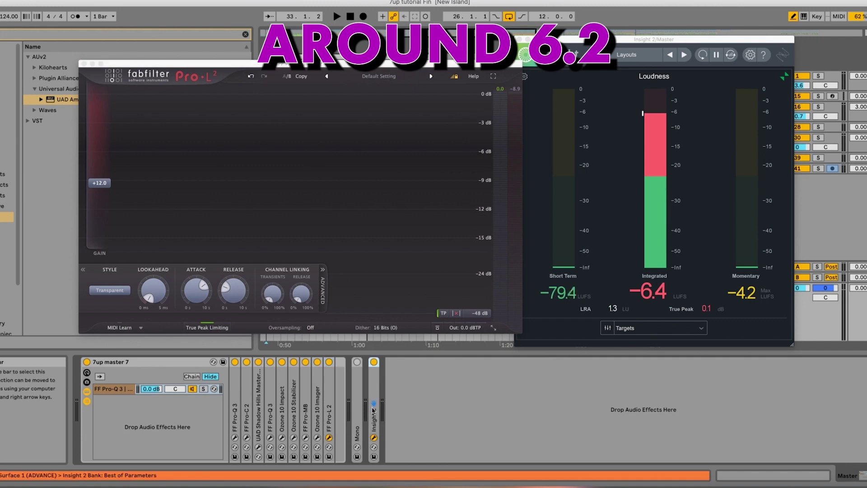
click(374, 361)
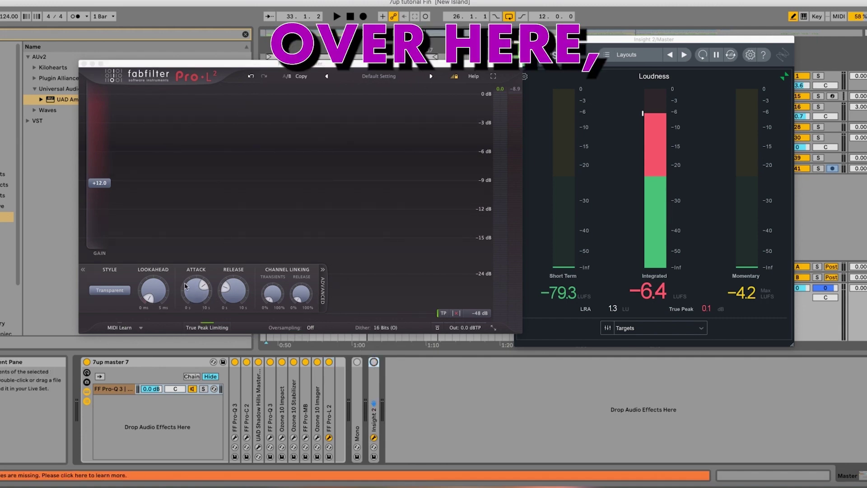
Try a Pro-L 2 attack of about 87.9 ms with playback stopped and undo the change.
click(196, 296)
drag(189, 298, 176, 374)
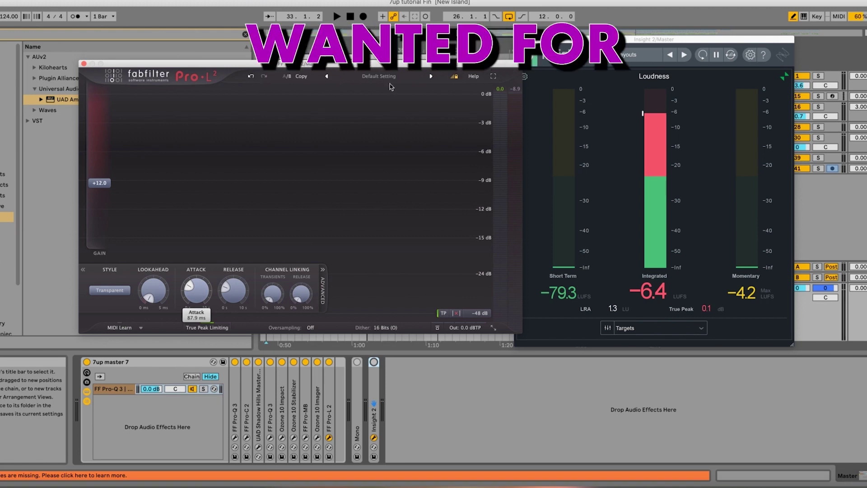
click(252, 77)
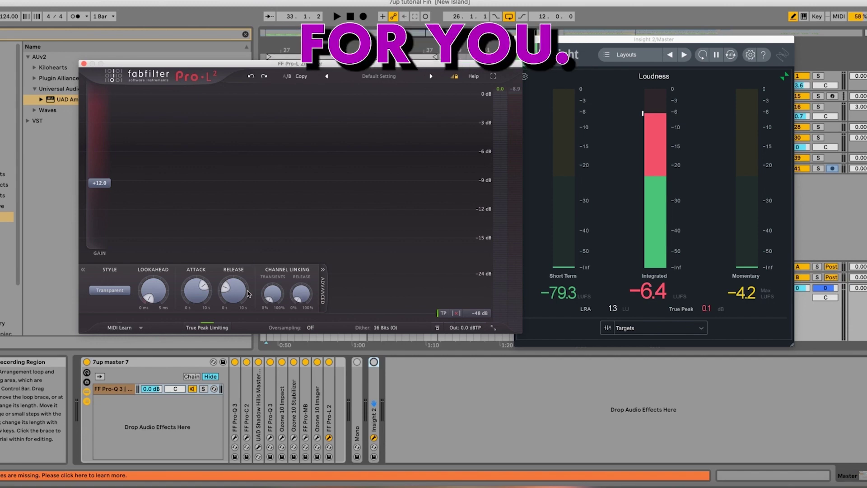
Try raising and lowering the Pro-L 2 release and nudging its lookahead, undoing the changes.
drag(248, 294, 280, 136)
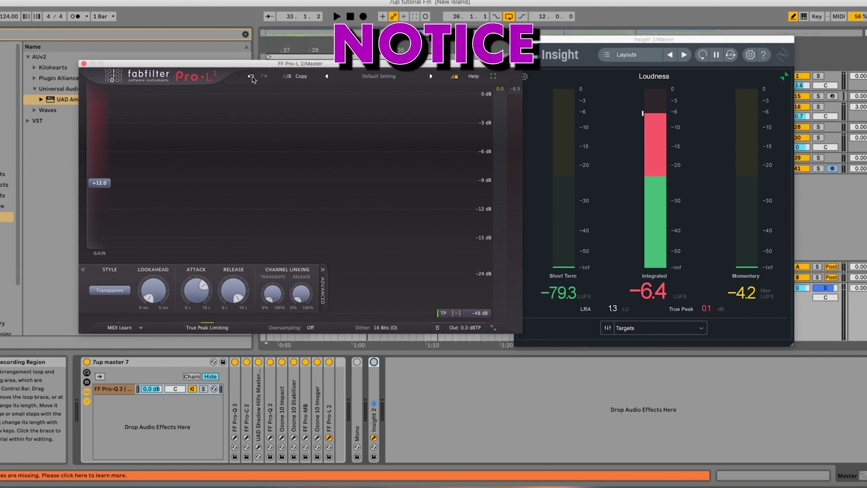
drag(226, 296, 219, 349)
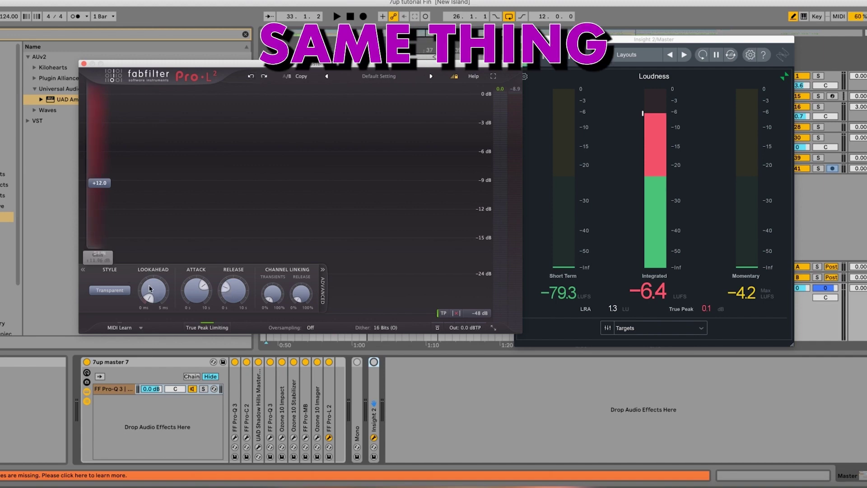
mouse_move(150, 293)
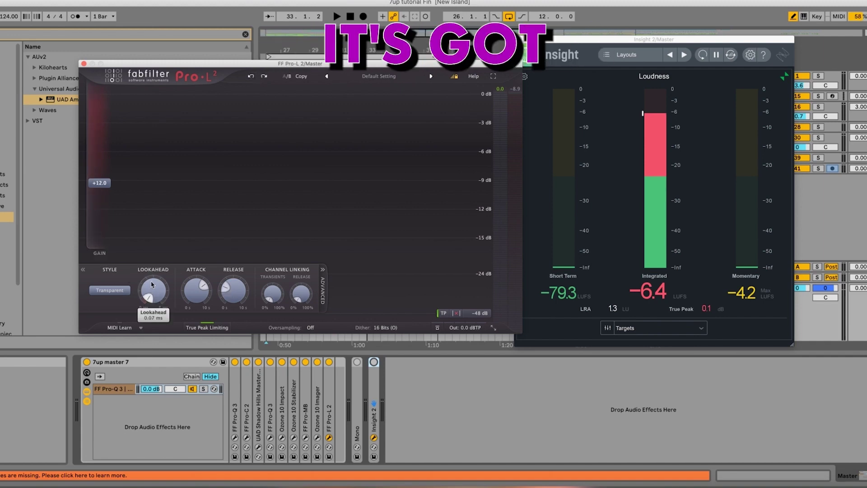
mouse_move(152, 284)
mouse_down()
mouse_move(149, 300)
mouse_move(149, 280)
mouse_up()
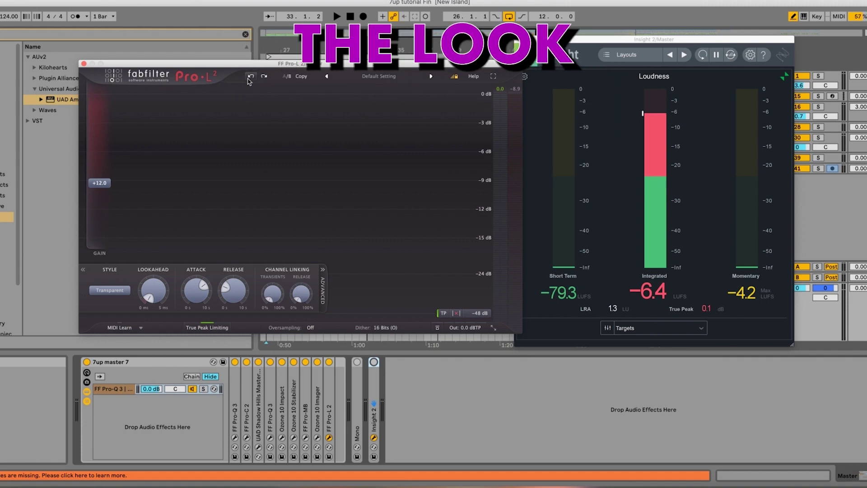
Compare the A and B states of Pro-L 2 and return to the original state.
drag(273, 294, 304, 290)
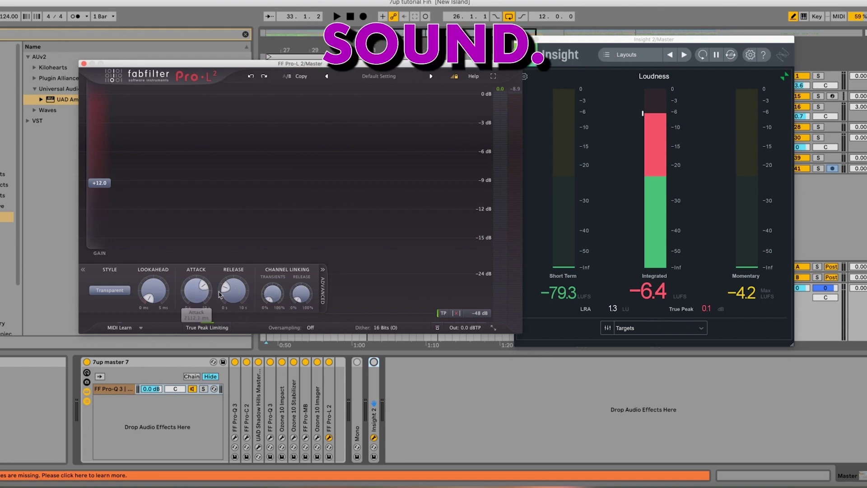
mouse_move(235, 288)
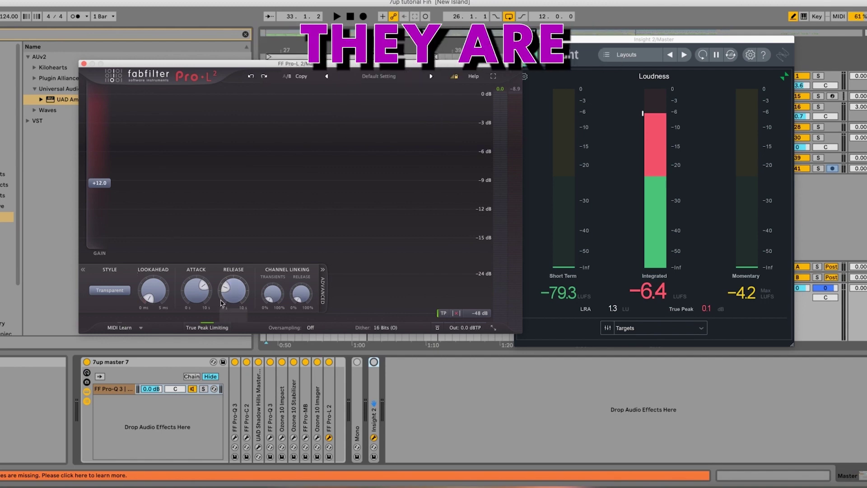
click(287, 78)
click(287, 78)
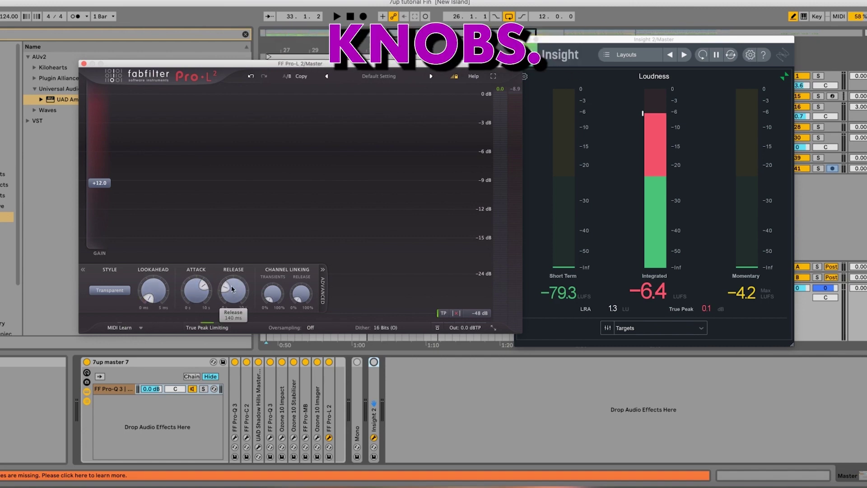
Review the available Pro-L 2 limiting styles, keeping Transparent, and read the help hint for the style setting.
click(107, 291)
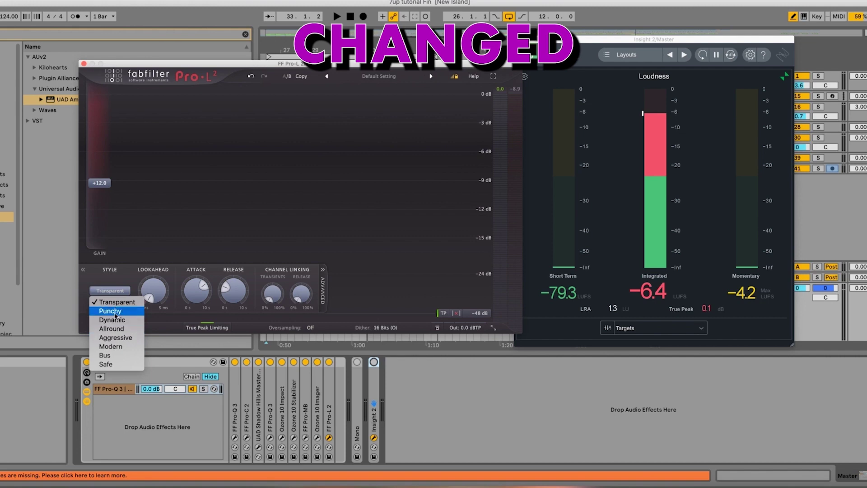
click(111, 291)
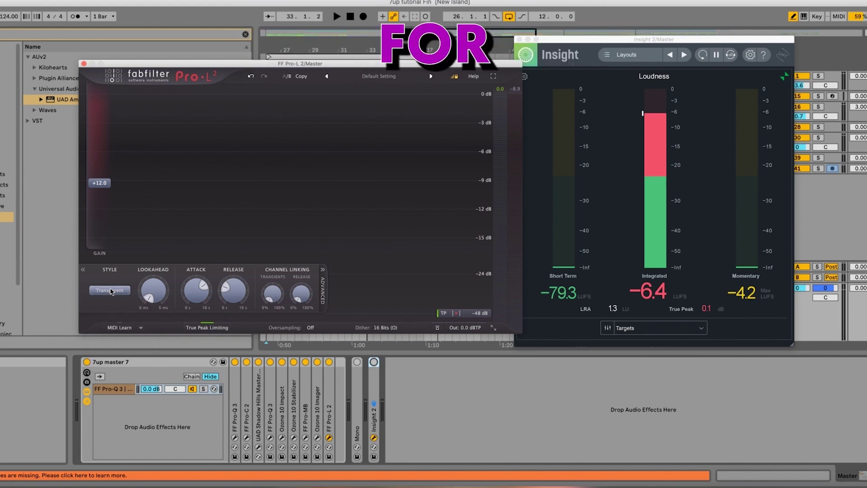
mouse_move(111, 292)
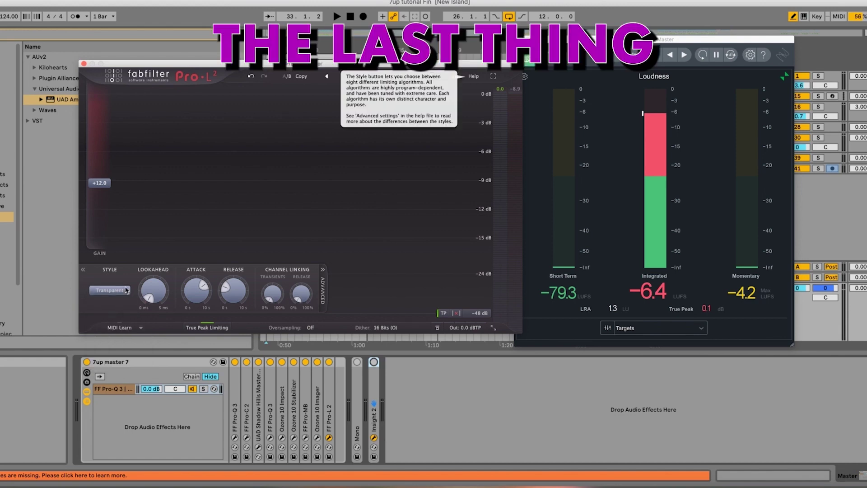
Review the Pro-L 2 oversampling options, leaving oversampling off, and show the dither and noise shaping settings.
click(310, 328)
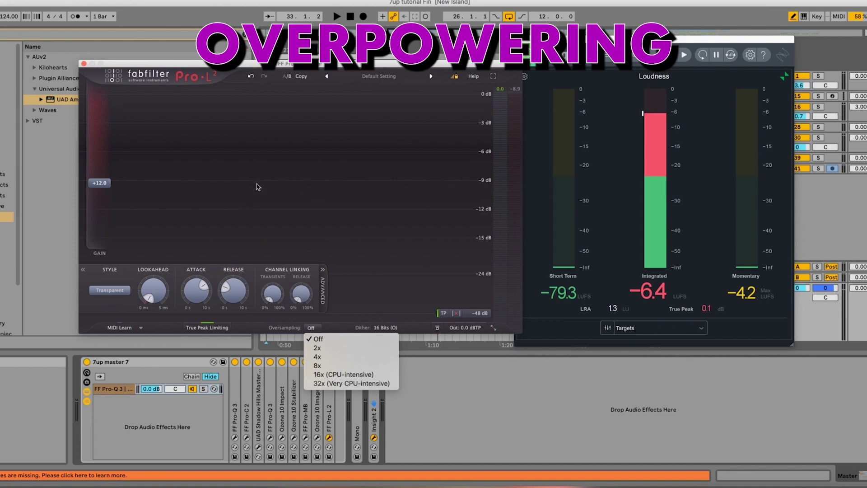
click(205, 121)
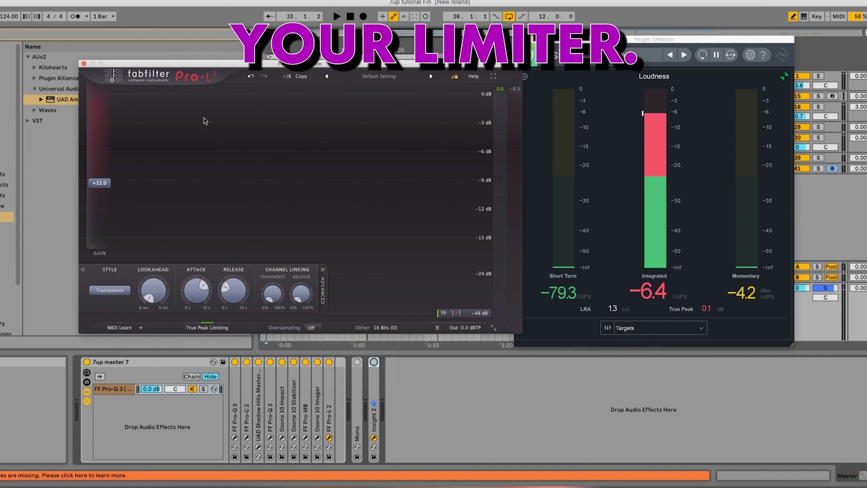
click(311, 328)
click(383, 281)
click(384, 328)
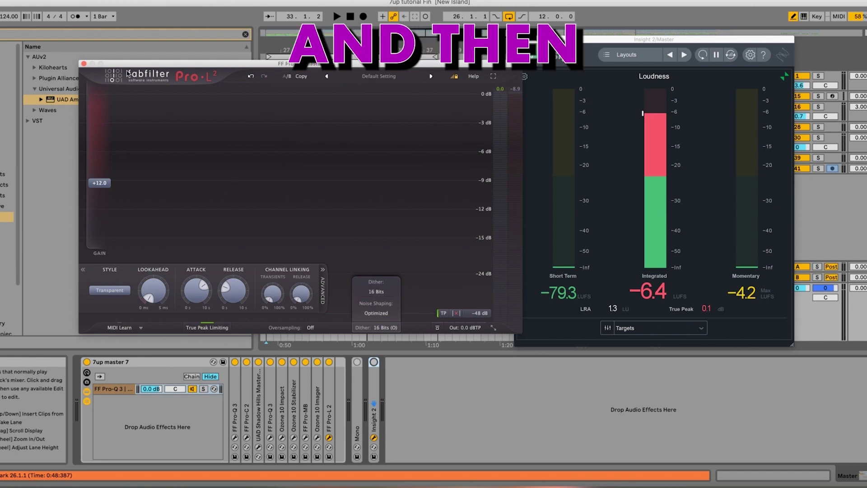
Close the Pro-L 2 window and show the dither choices in the audio export settings.
click(84, 63)
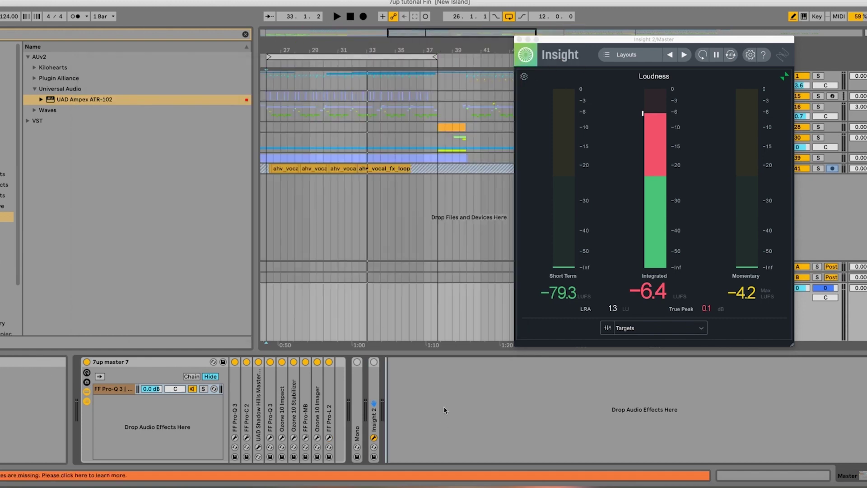
key(super+shift+r)
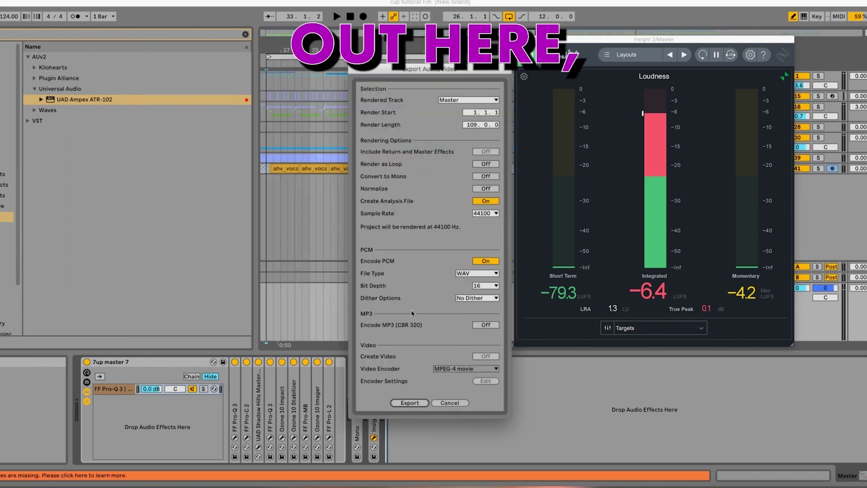
click(486, 299)
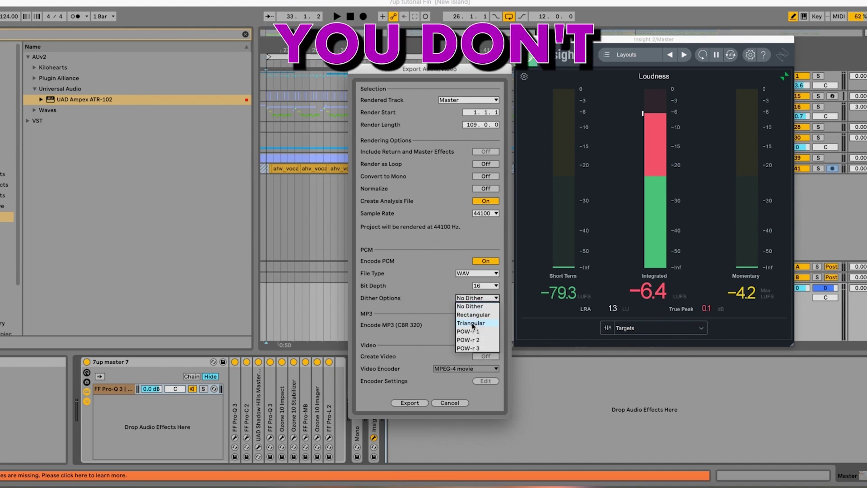